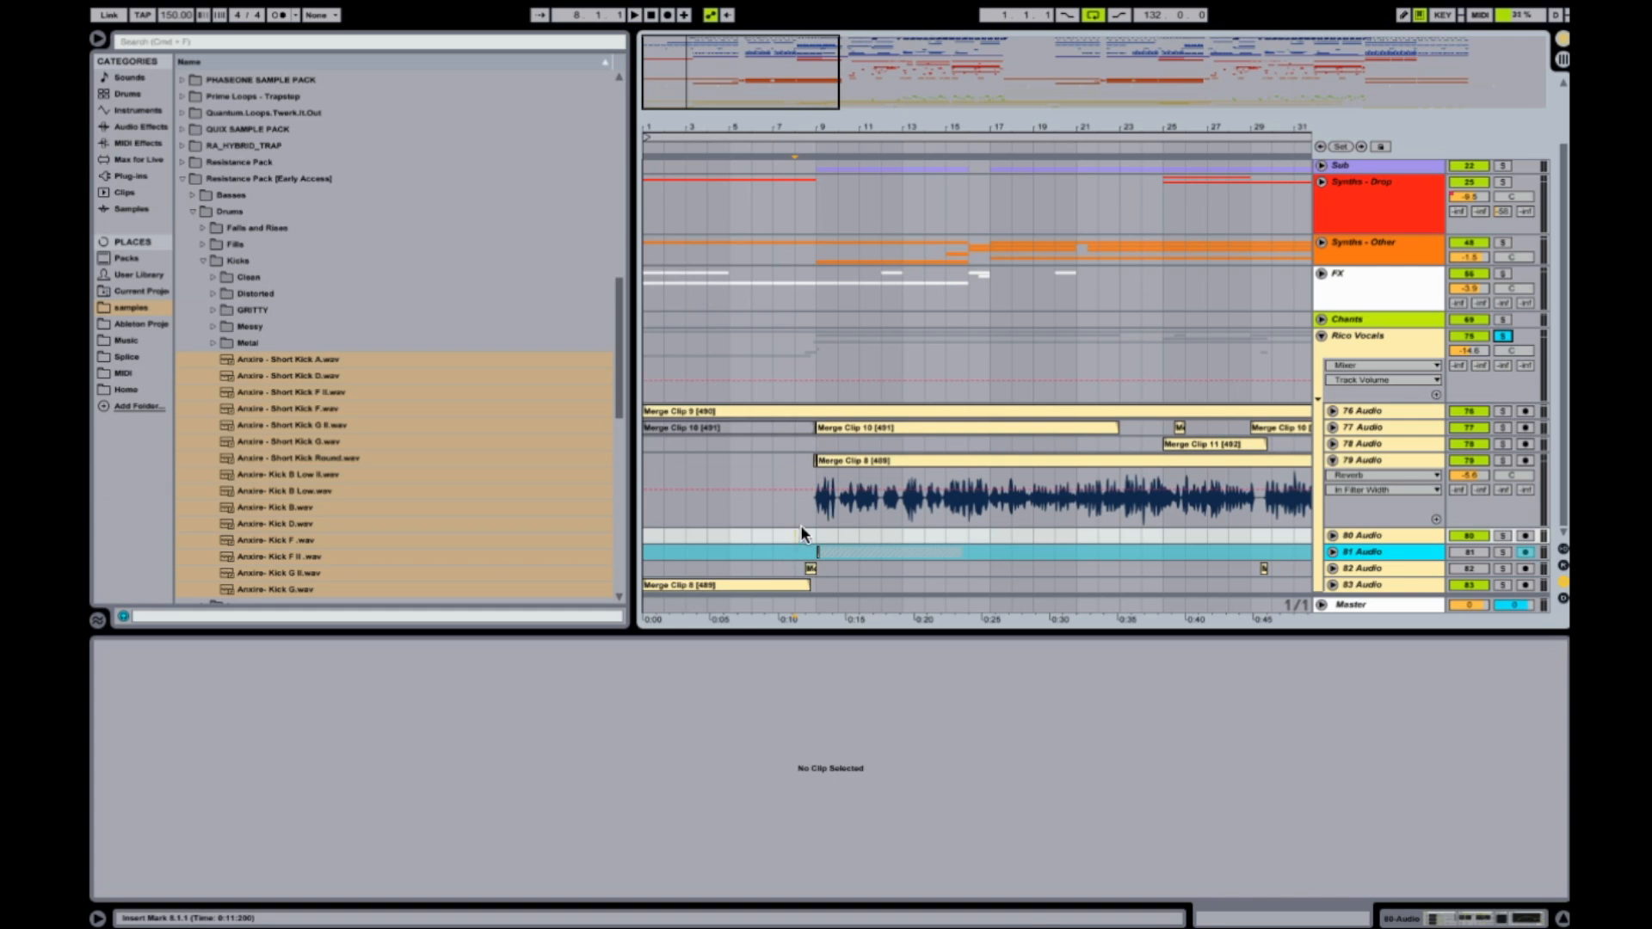
key("space")
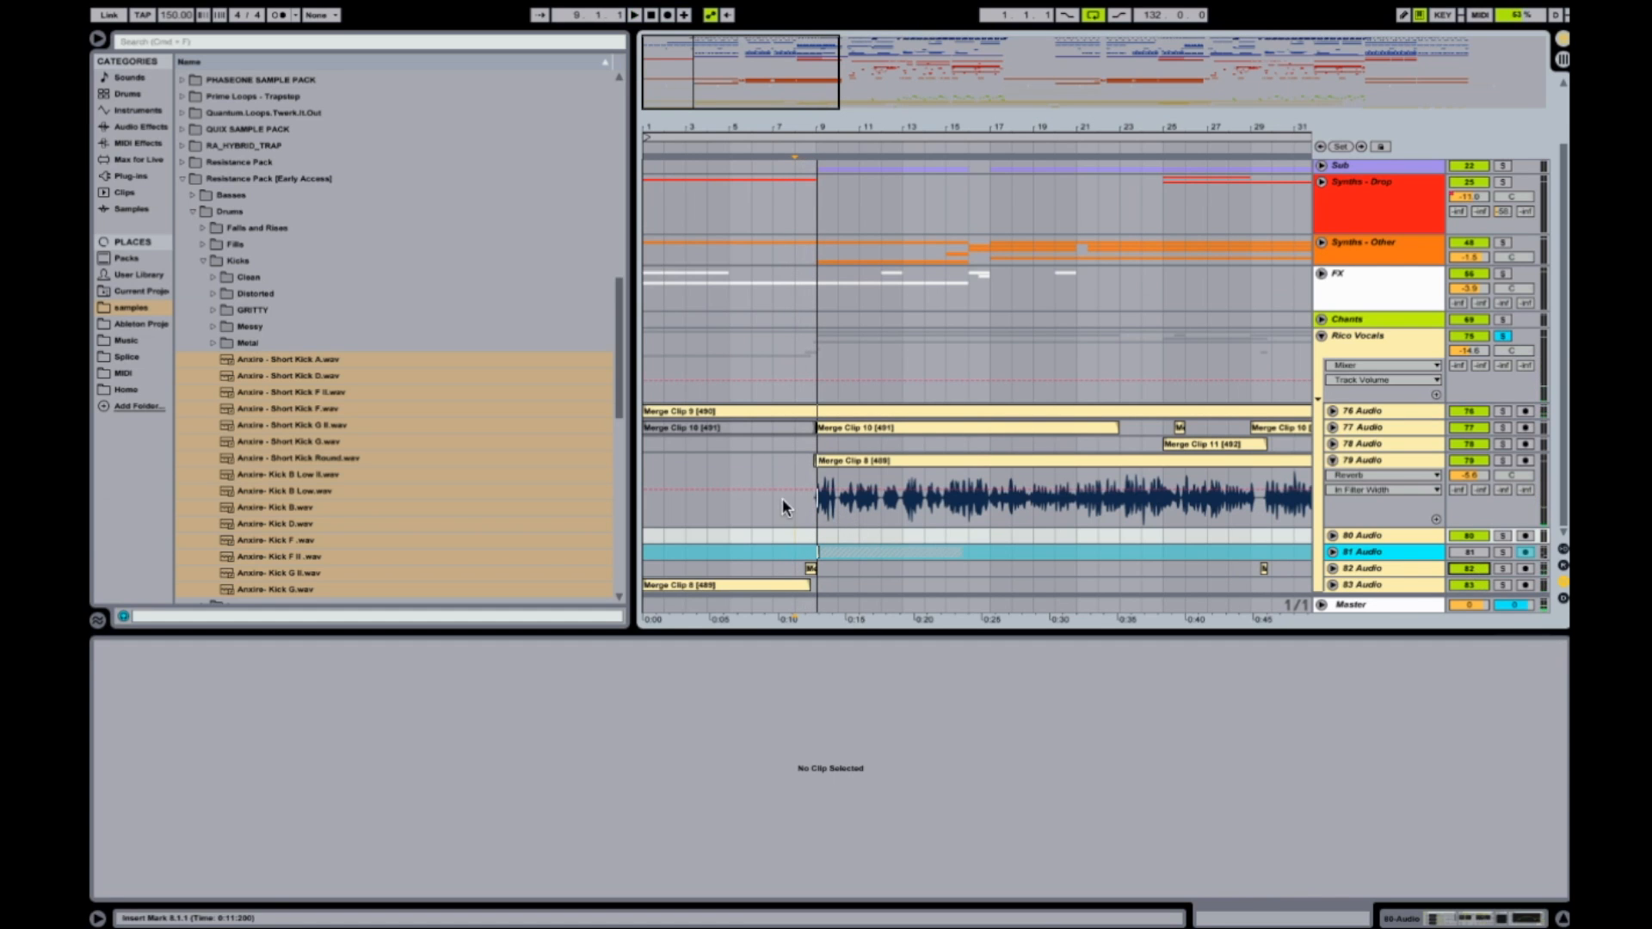
Audition the arrangement from just before bar 9, and solo the 82 Audio track to hear it on its own.
key("space")
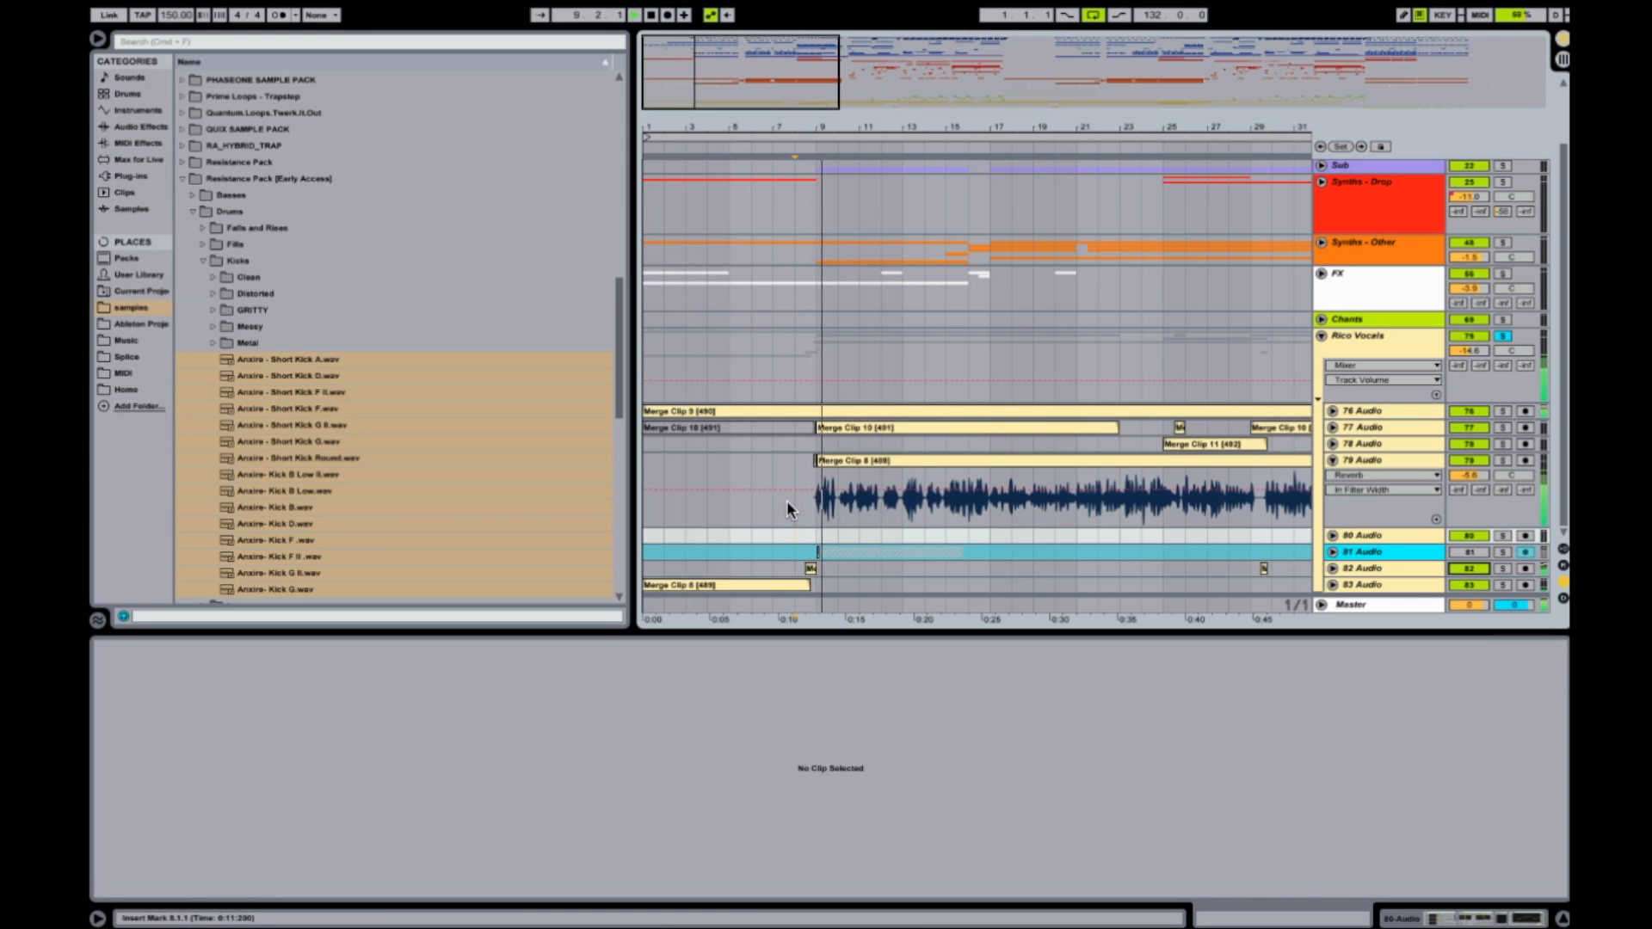
left_click(1502, 569)
key("space")
key("space")
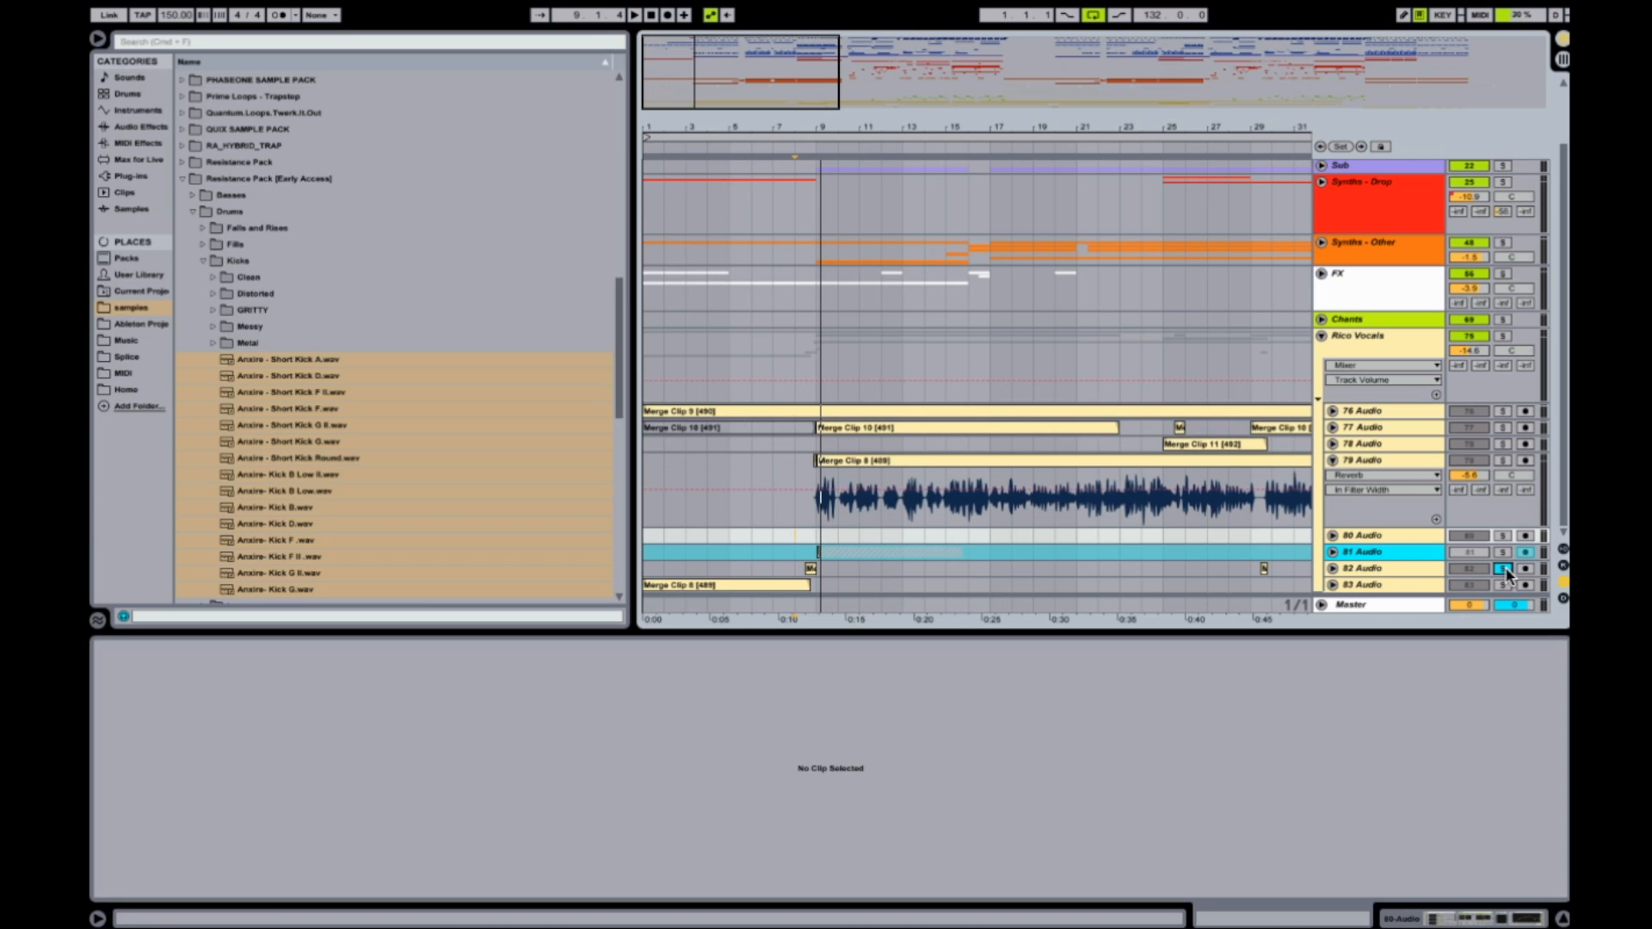
Extend the long vocal clip on 79 Audio backwards over the short piece in front of it.
left_click_drag(819, 125, 819, 275)
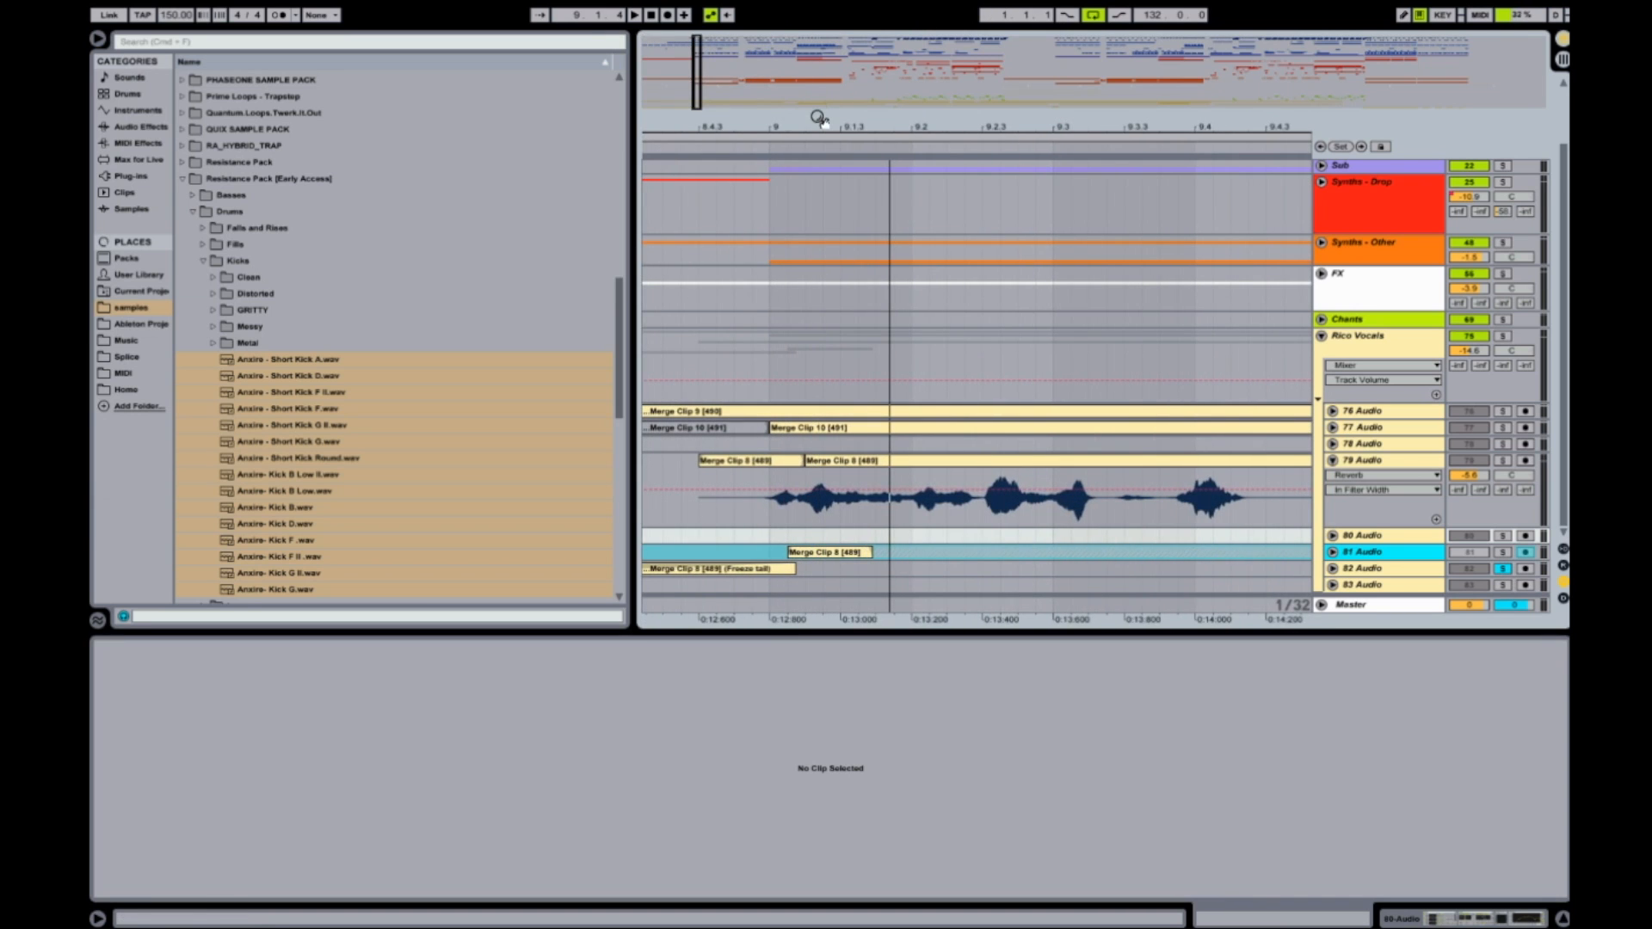
scroll(814, 551, "left", 3)
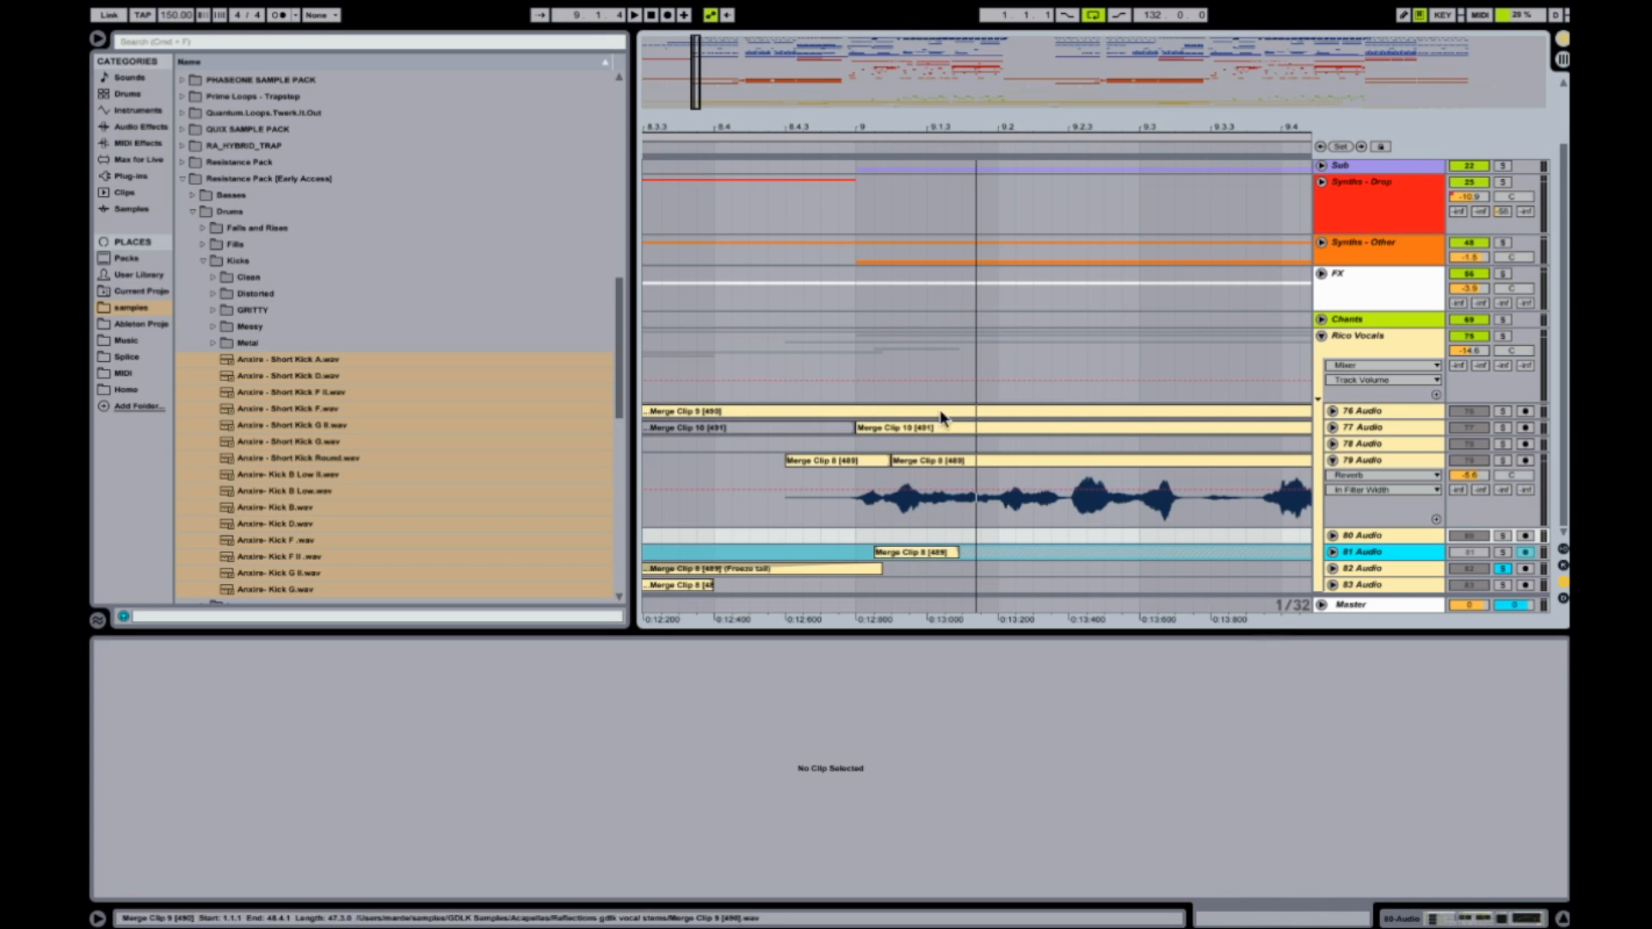
left_click_drag(894, 461, 787, 463)
Split the 79 Audio vocal clip just after bar 9, at the dip following the first syllable.
left_click(891, 484)
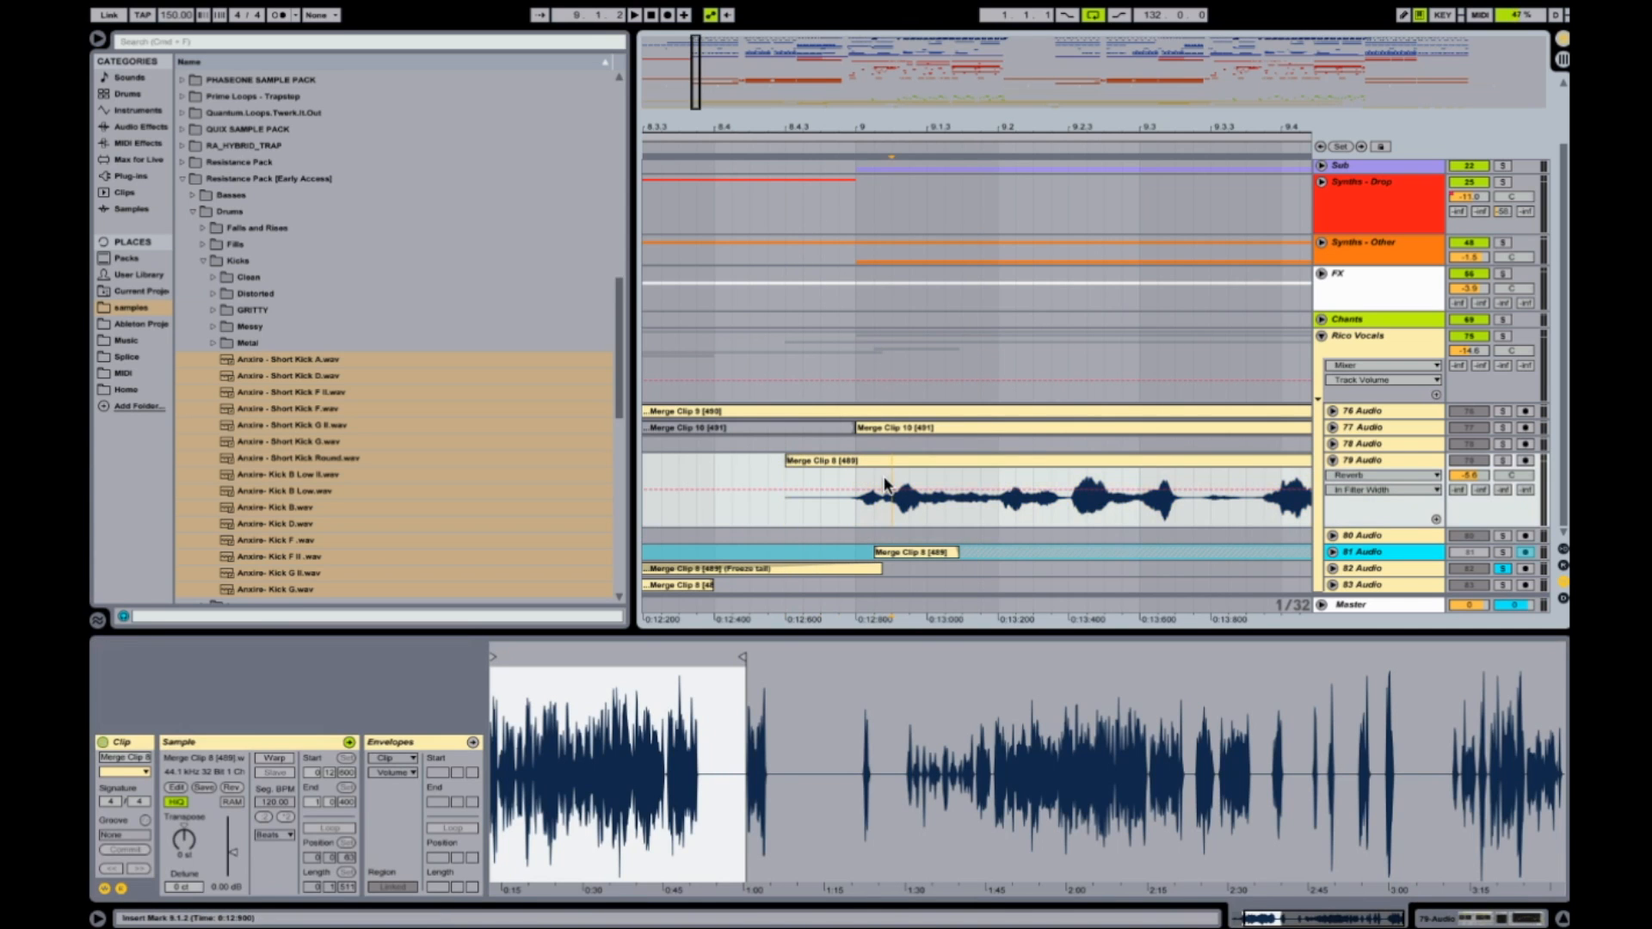
left_click_drag(895, 128, 876, 337)
left_click(855, 478)
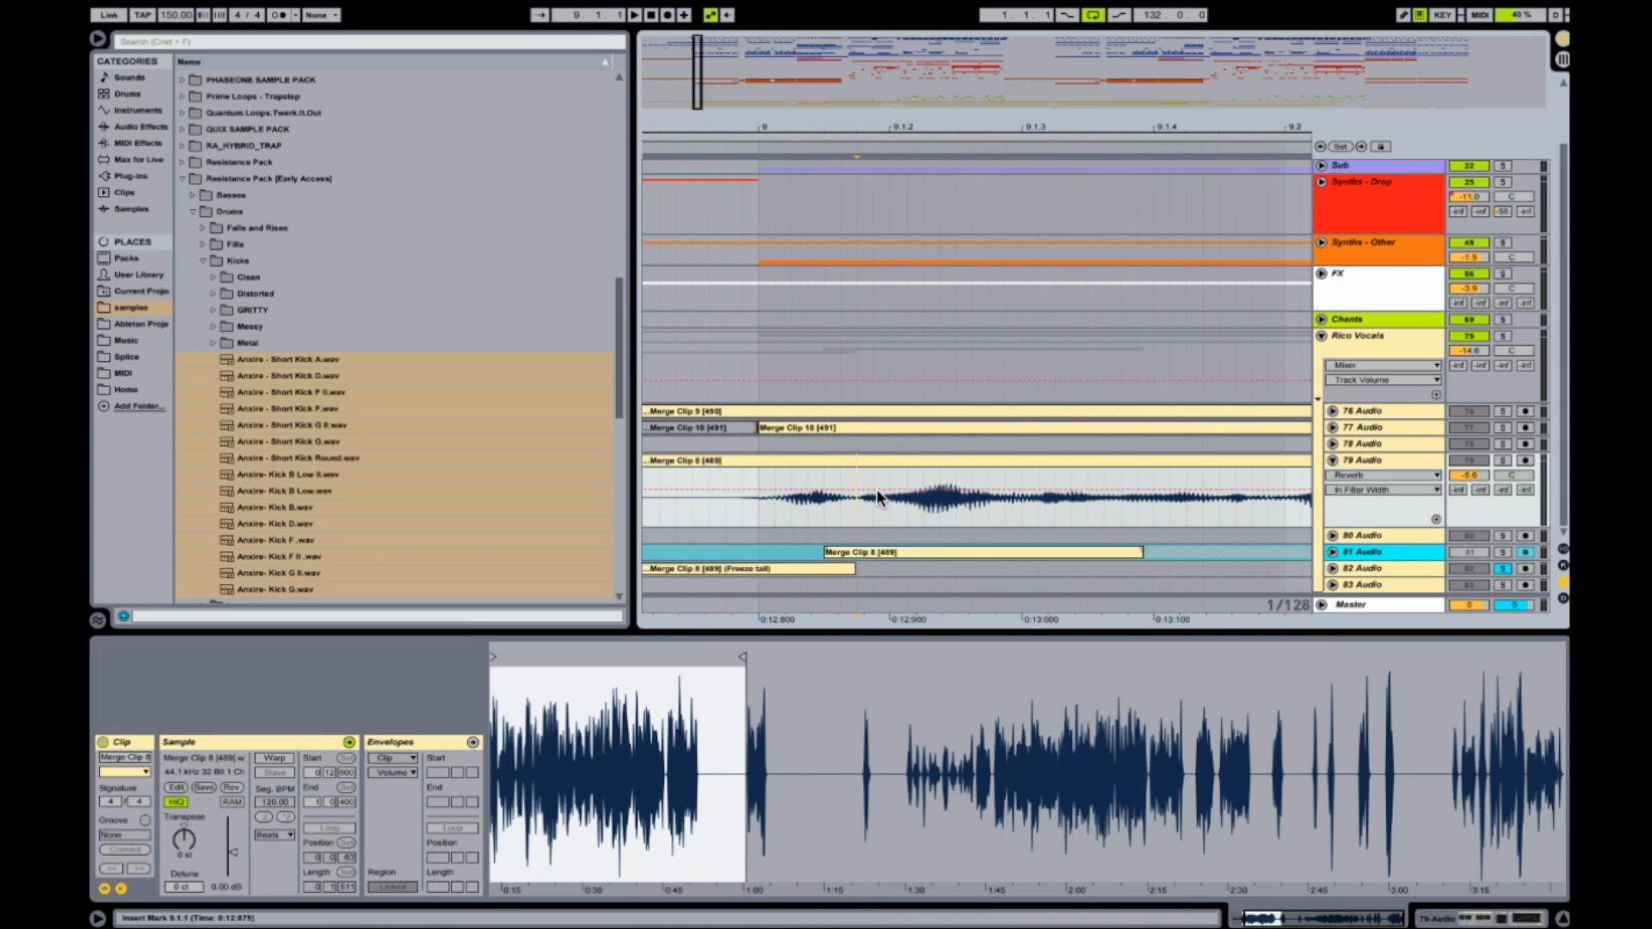
scroll(877, 490, "left", 3)
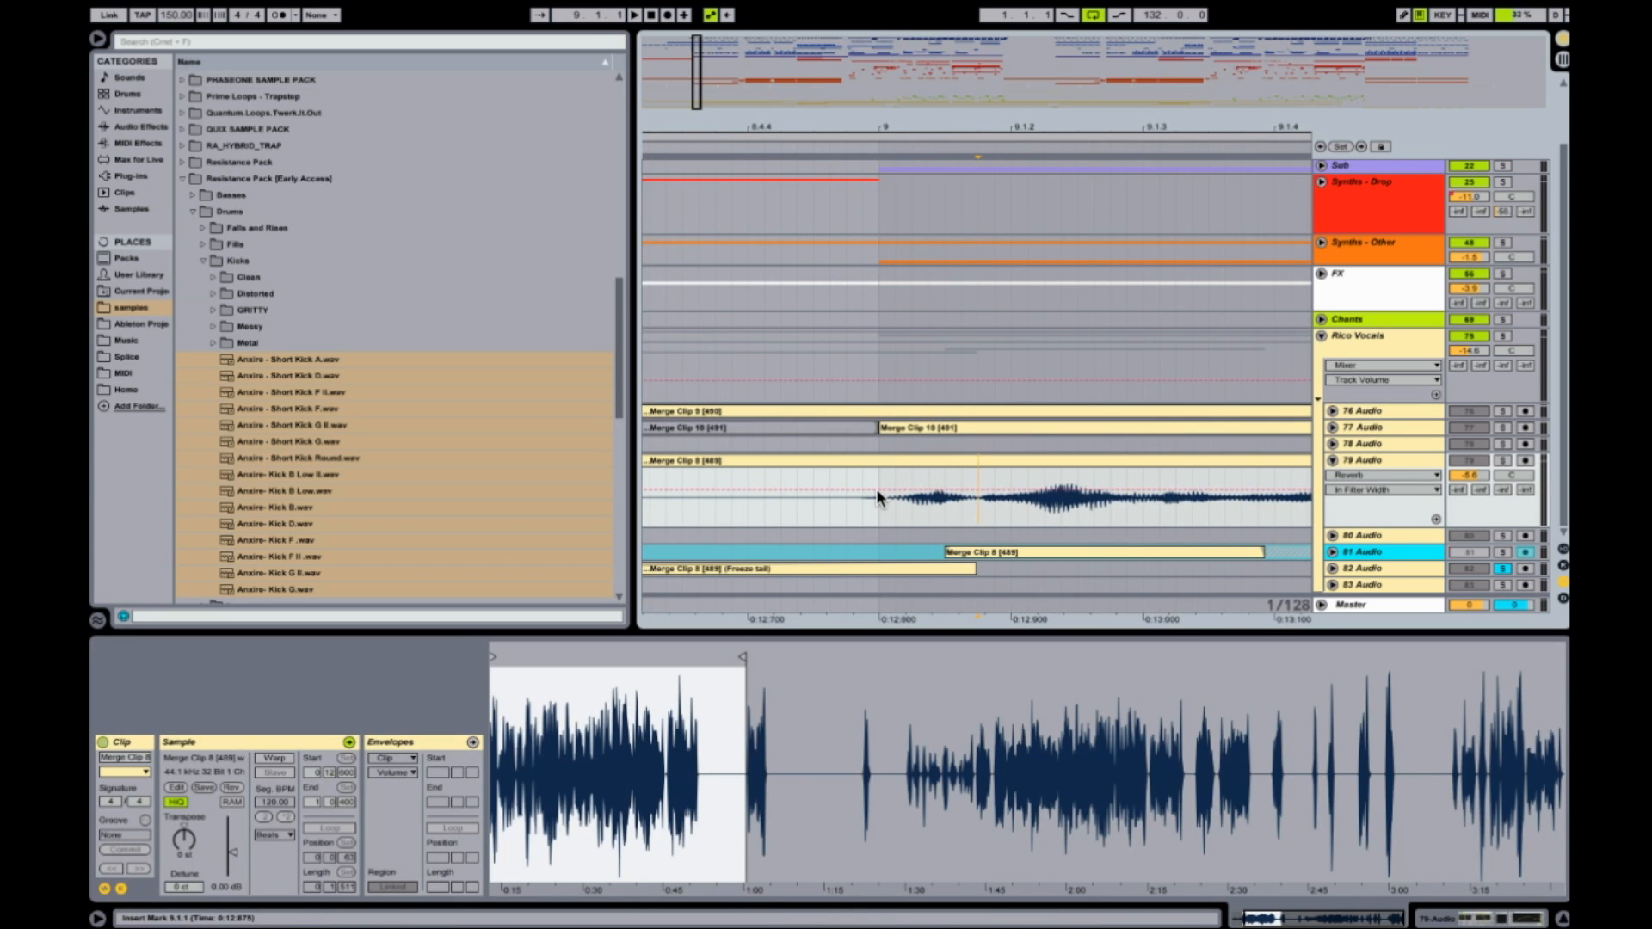
key("super+e")
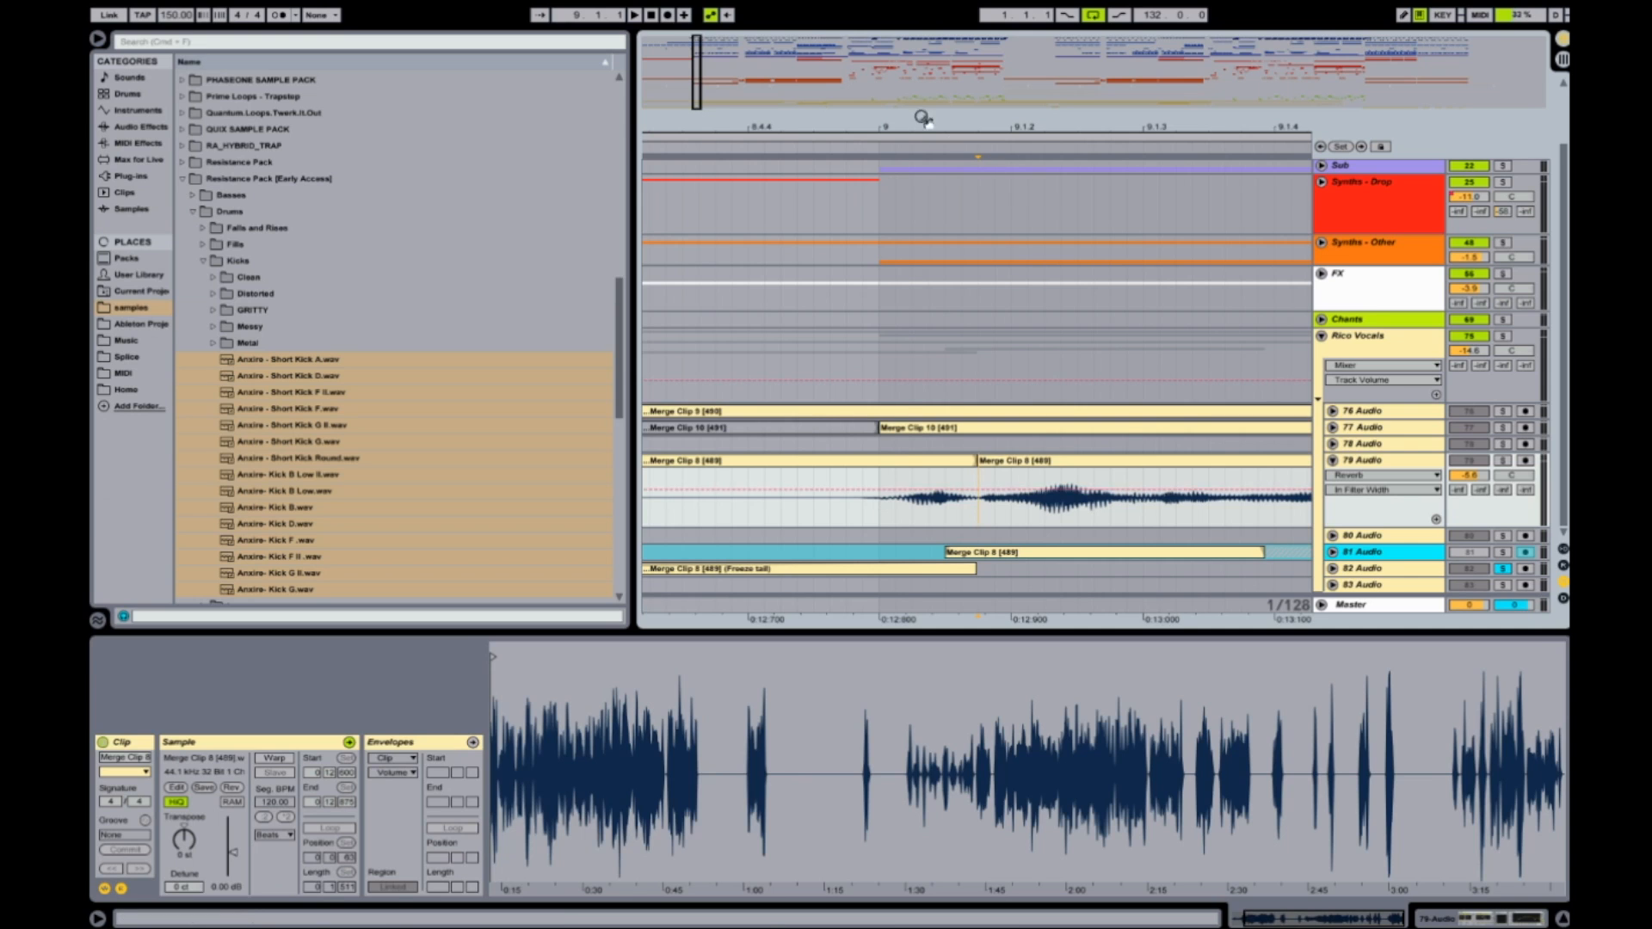
Insert two new audio tracks directly below 79 Audio.
left_click_drag(909, 121, 908, 12)
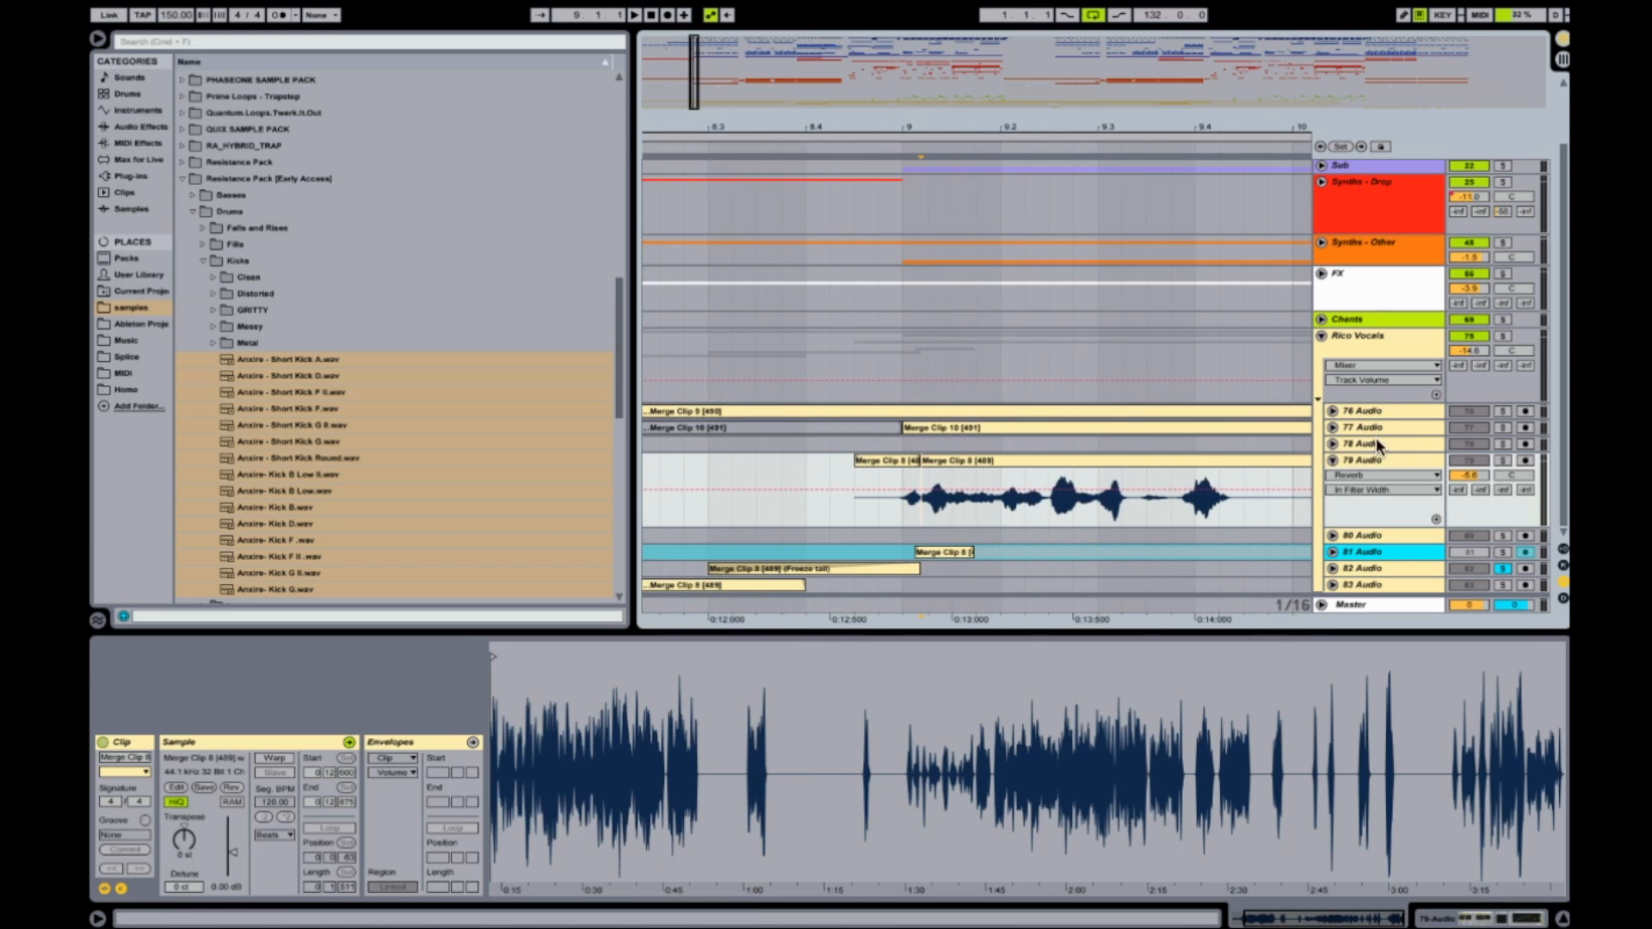
left_click(1375, 460)
key("super+t")
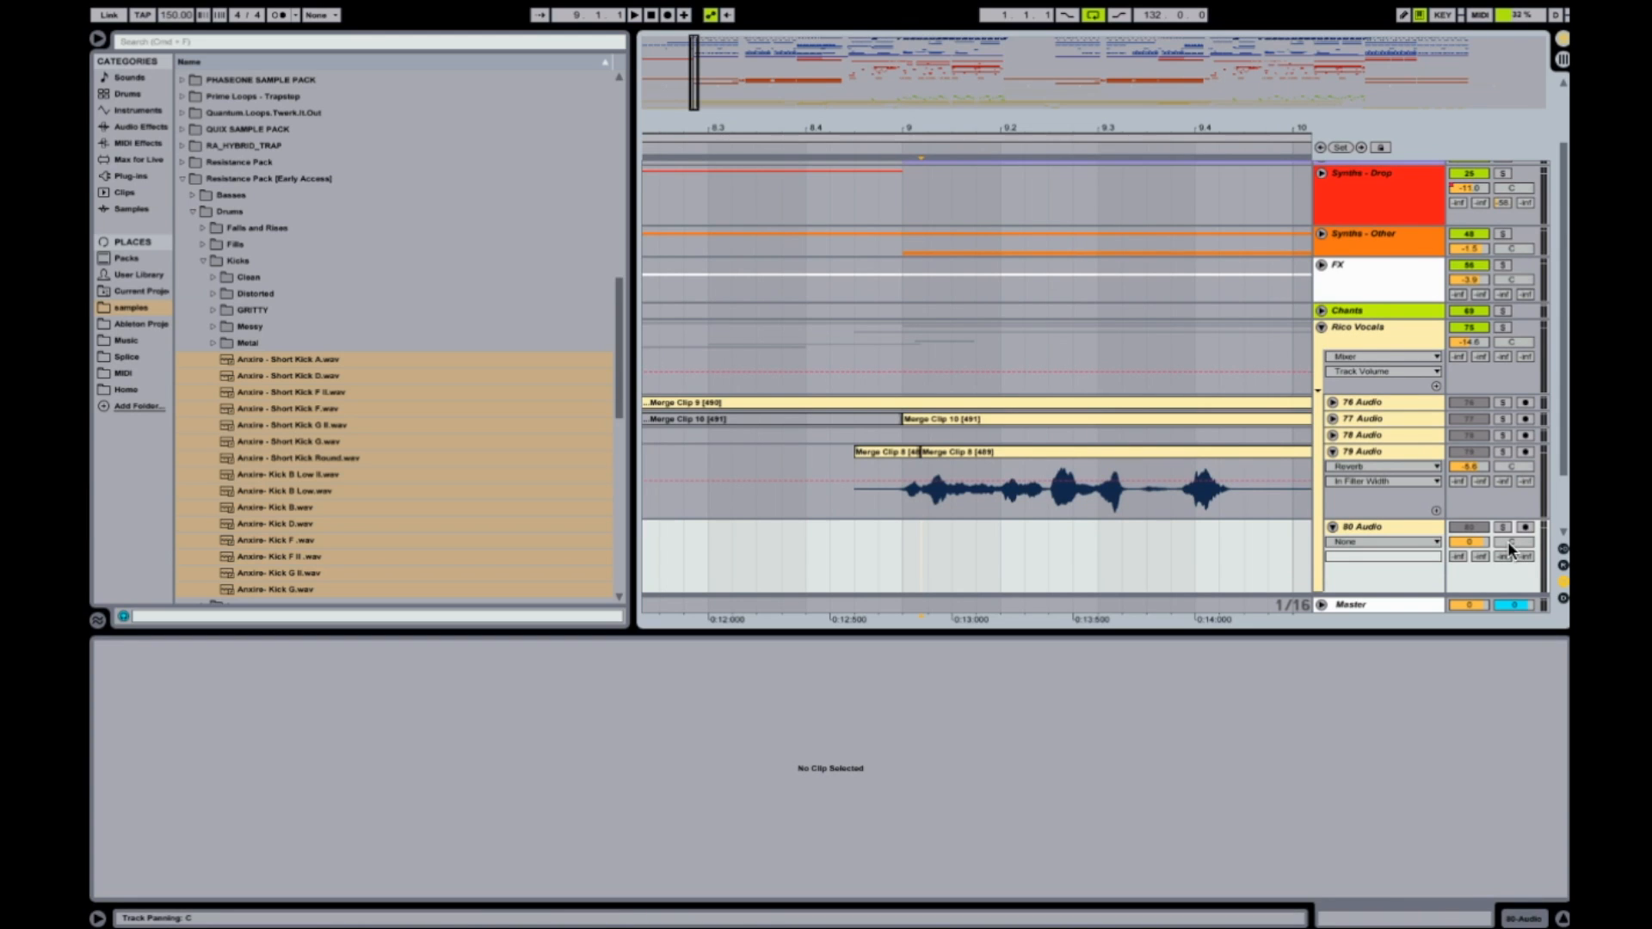
key("super+t")
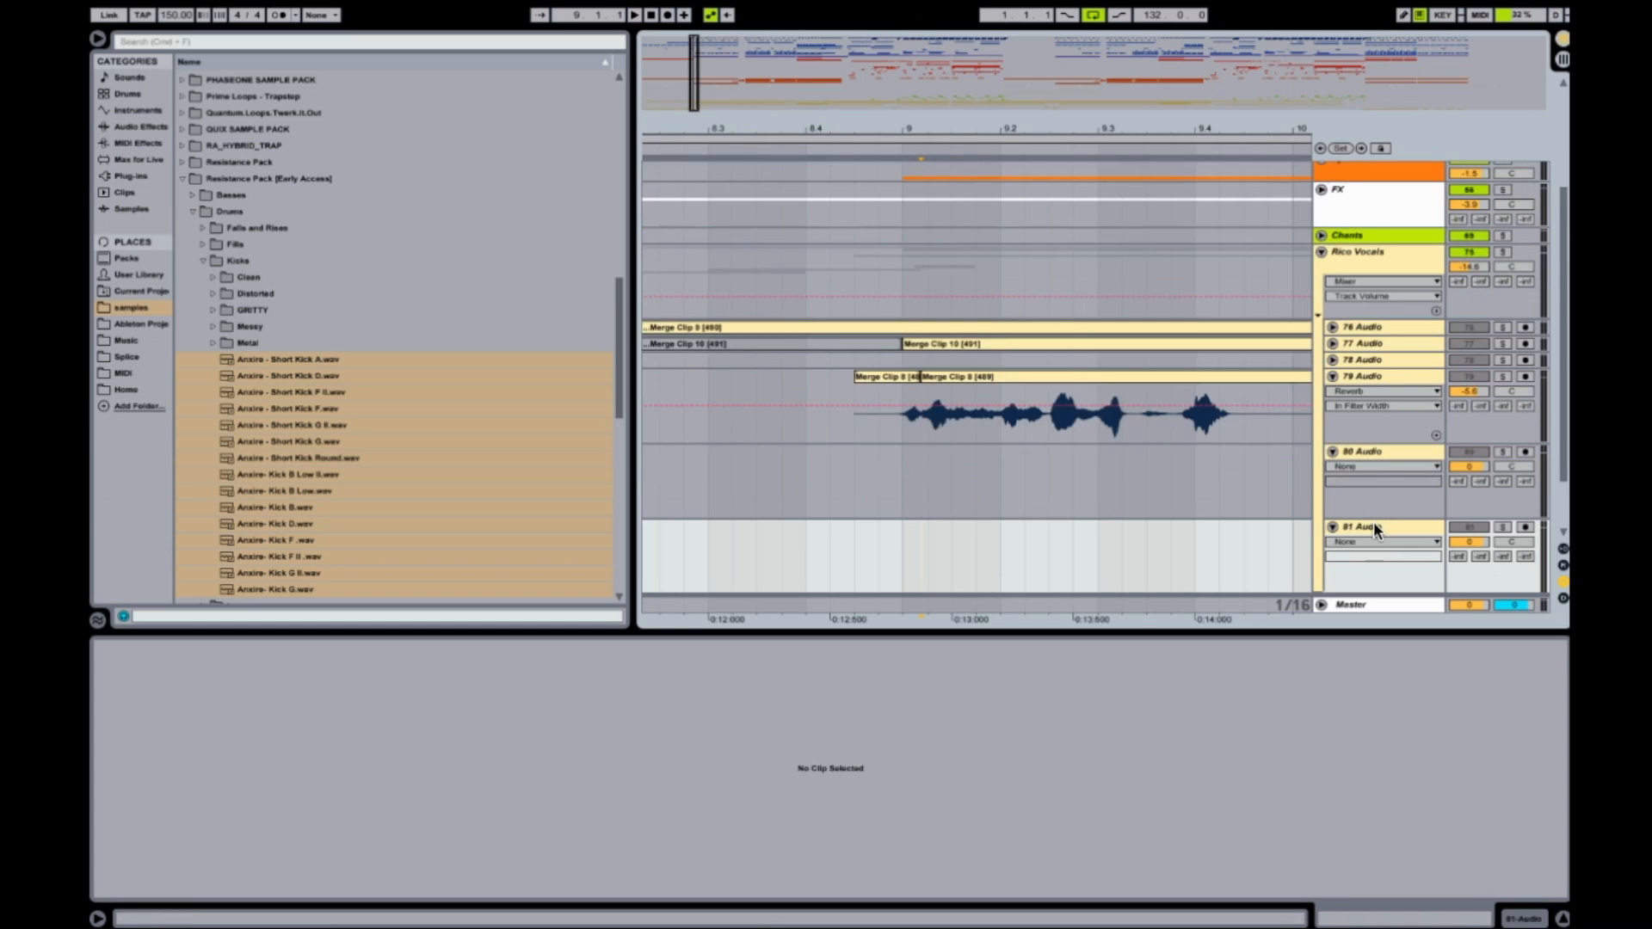
Copy the short opening vocal clip from 79 Audio onto the new 80 Audio track.
left_click(1365, 452)
left_click(890, 376)
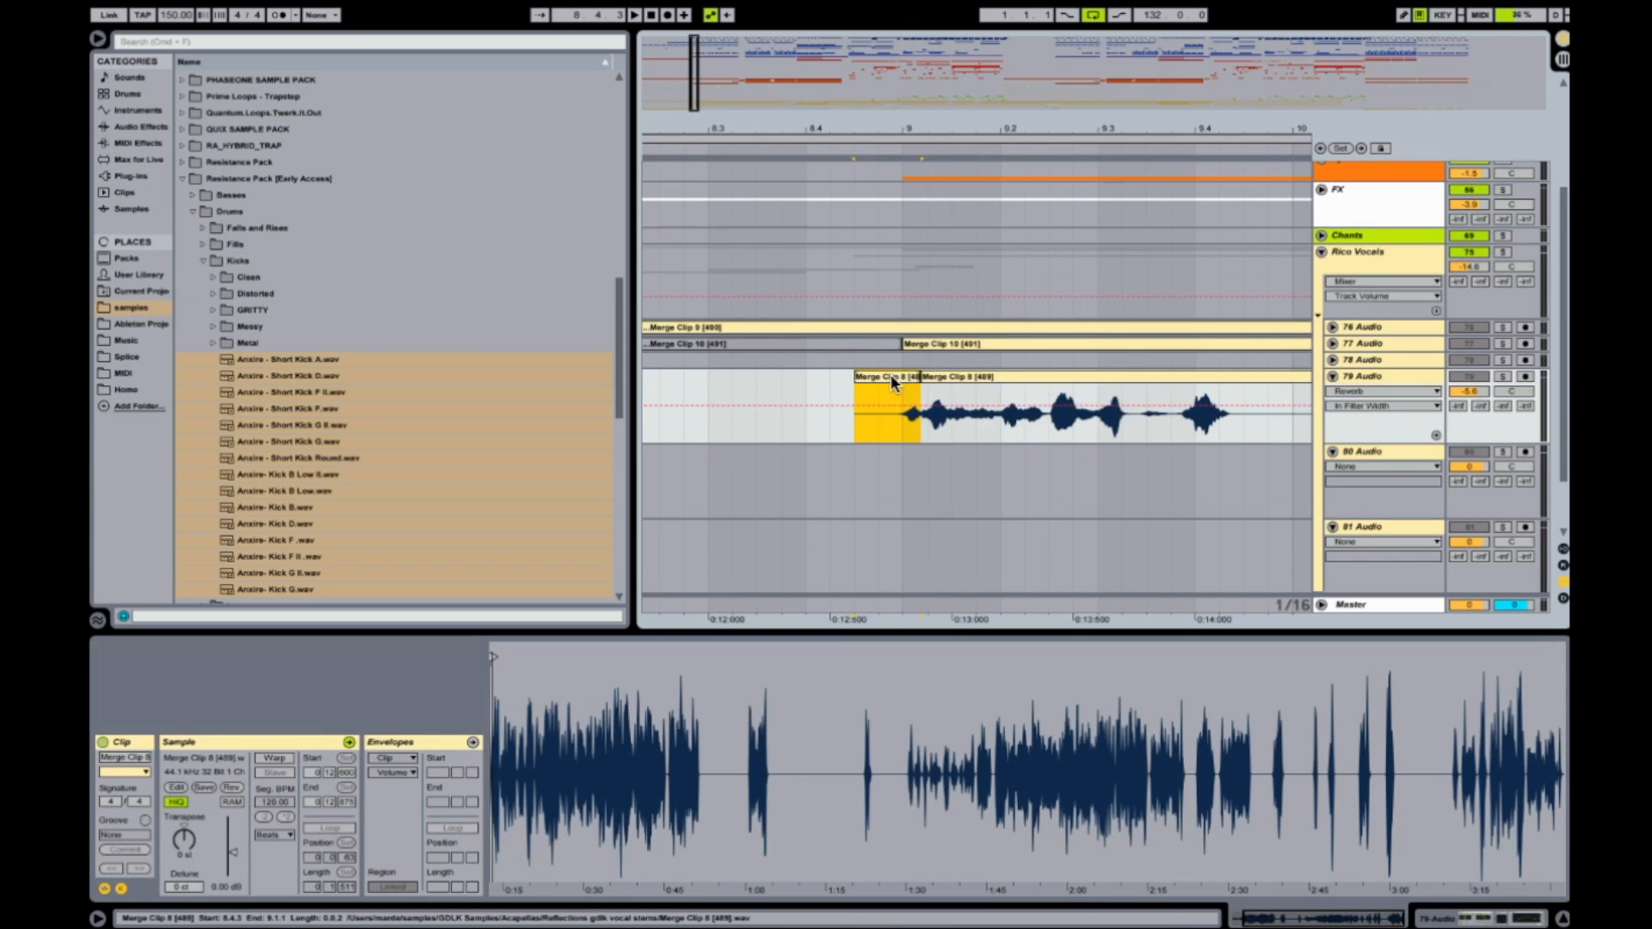
left_click_drag(892, 383, 878, 457)
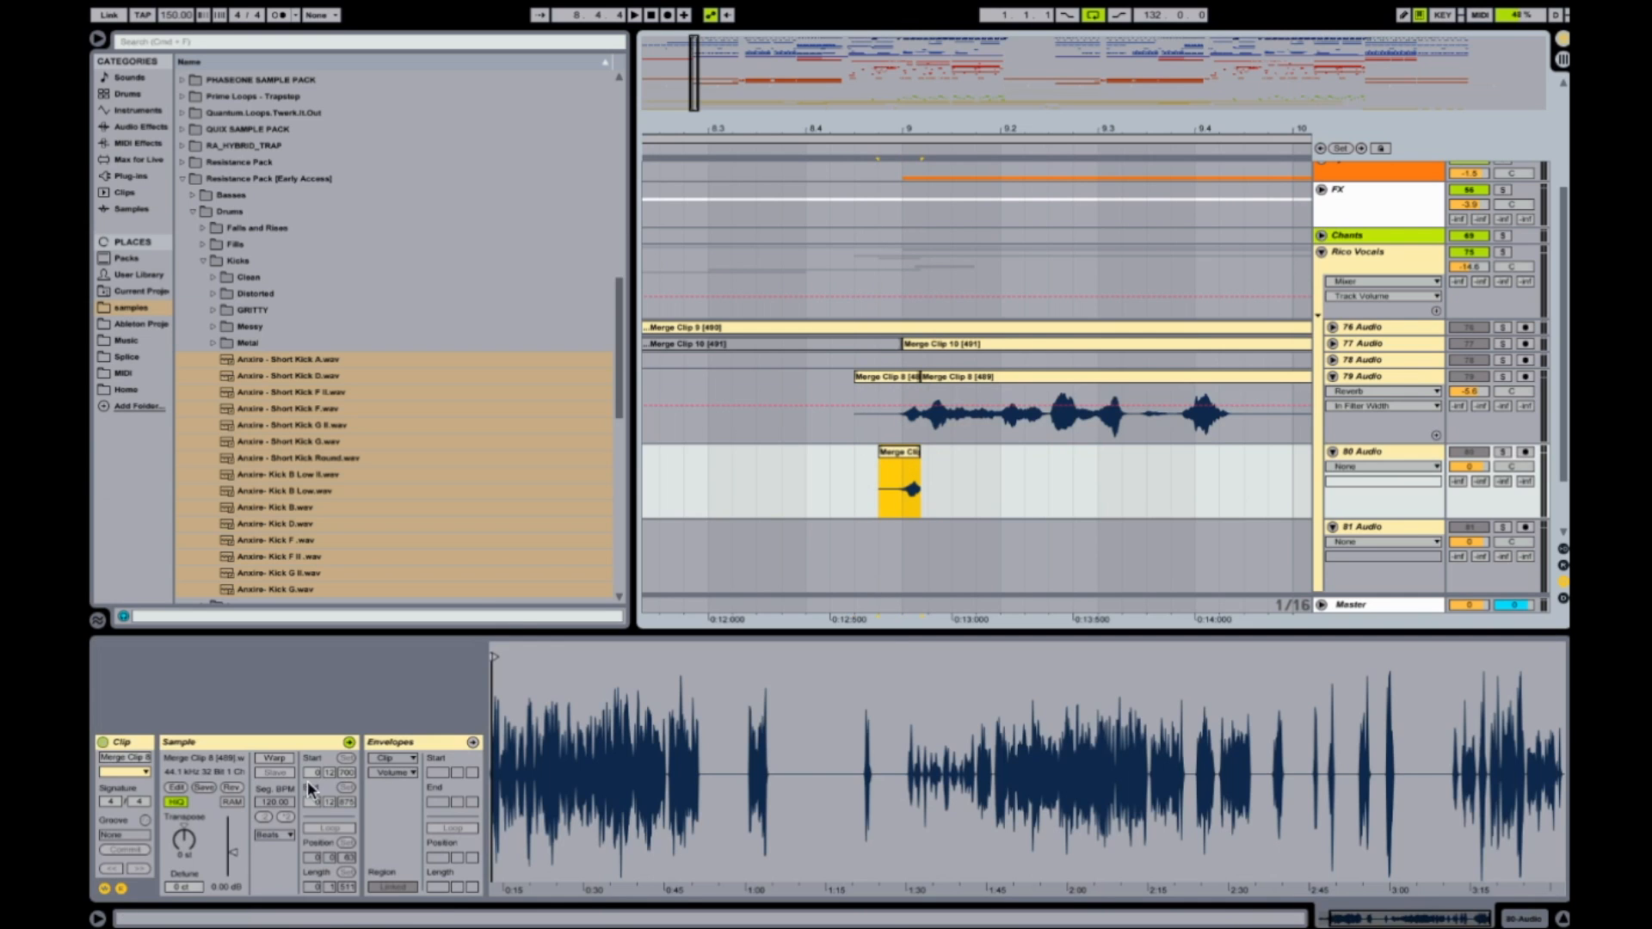
Enable warping on the copied vocal clip and set its warp mode to Complex.
left_click(269, 759)
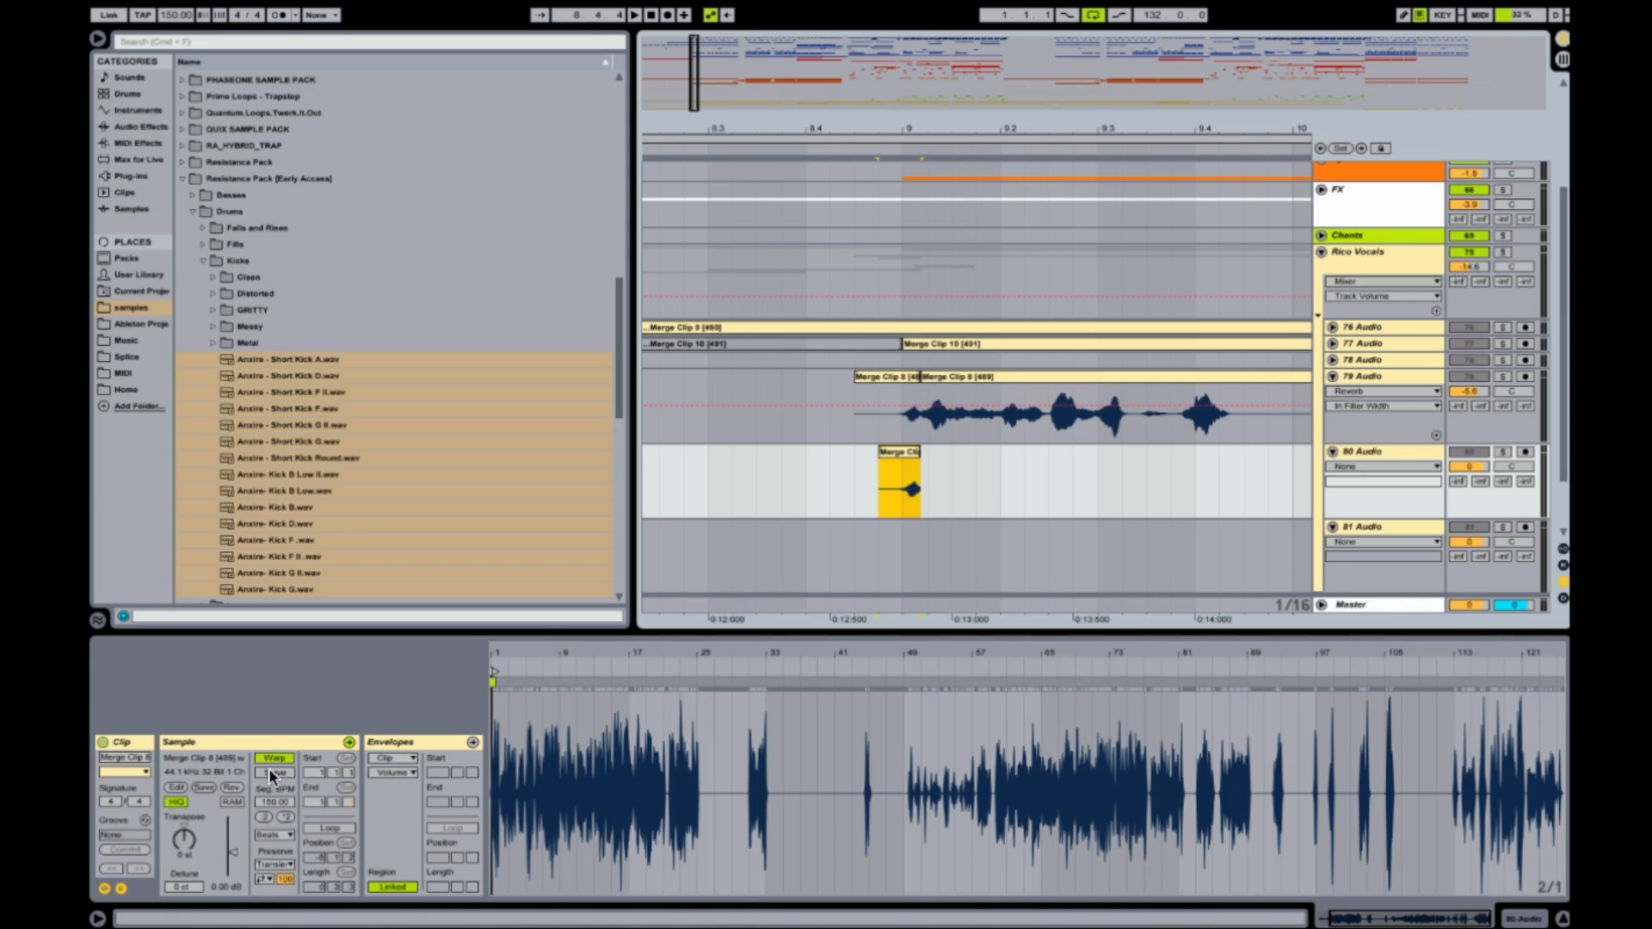
left_click(284, 835)
left_click(283, 898)
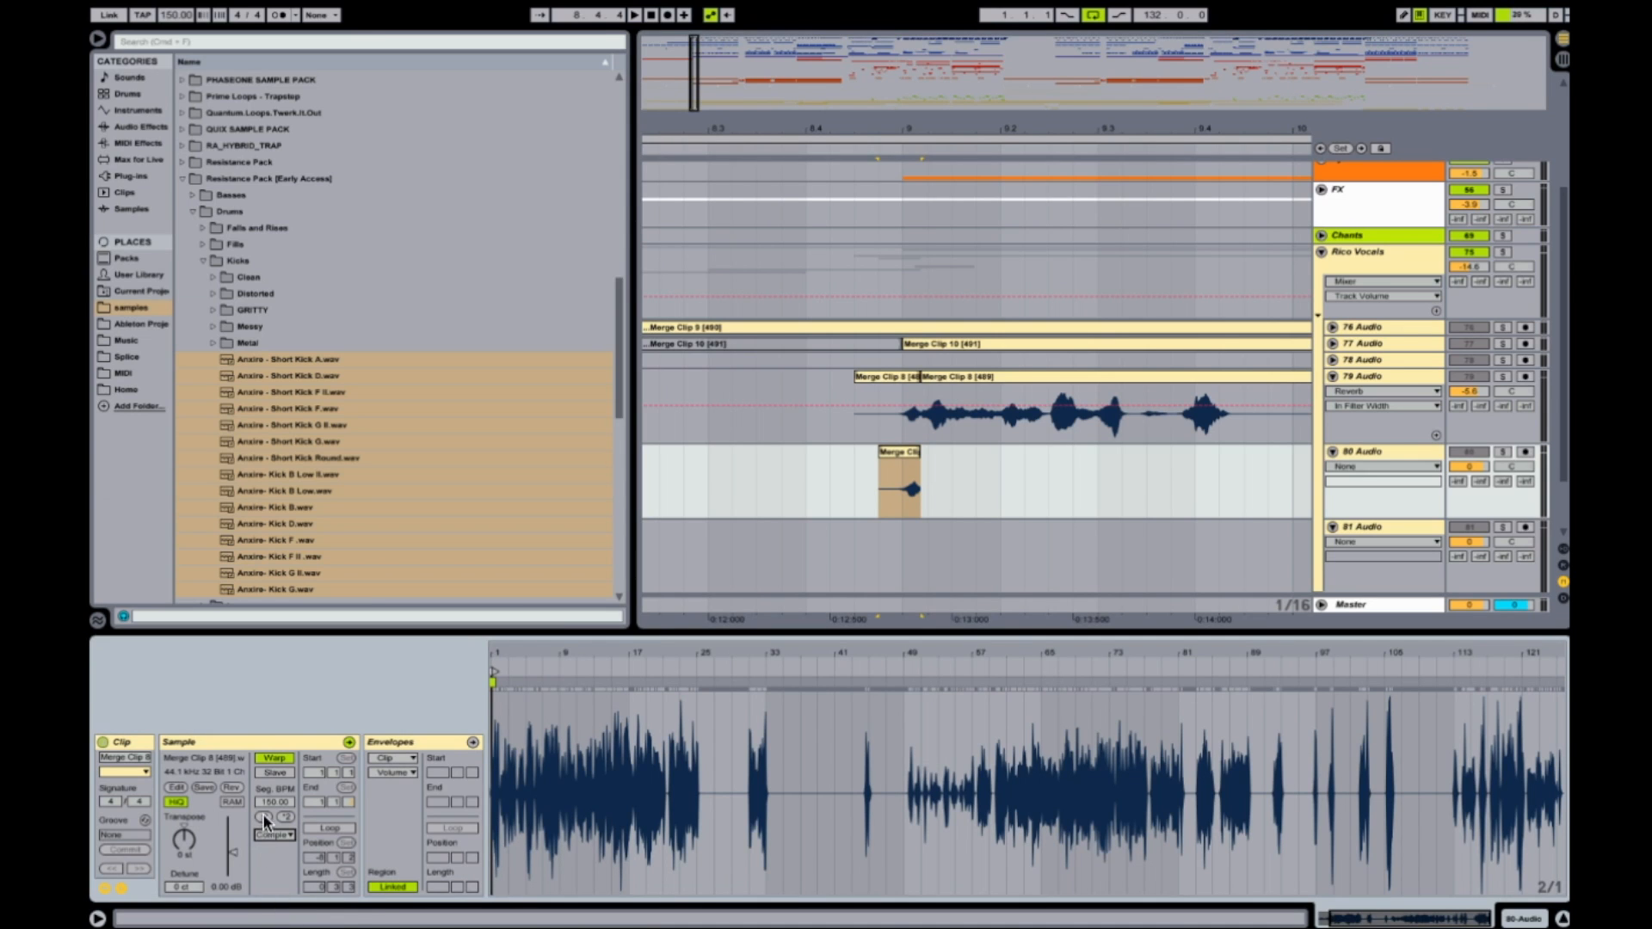
Reverse the copied vocal clip on 80 Audio and move it to start at bar 9.
left_click(232, 787)
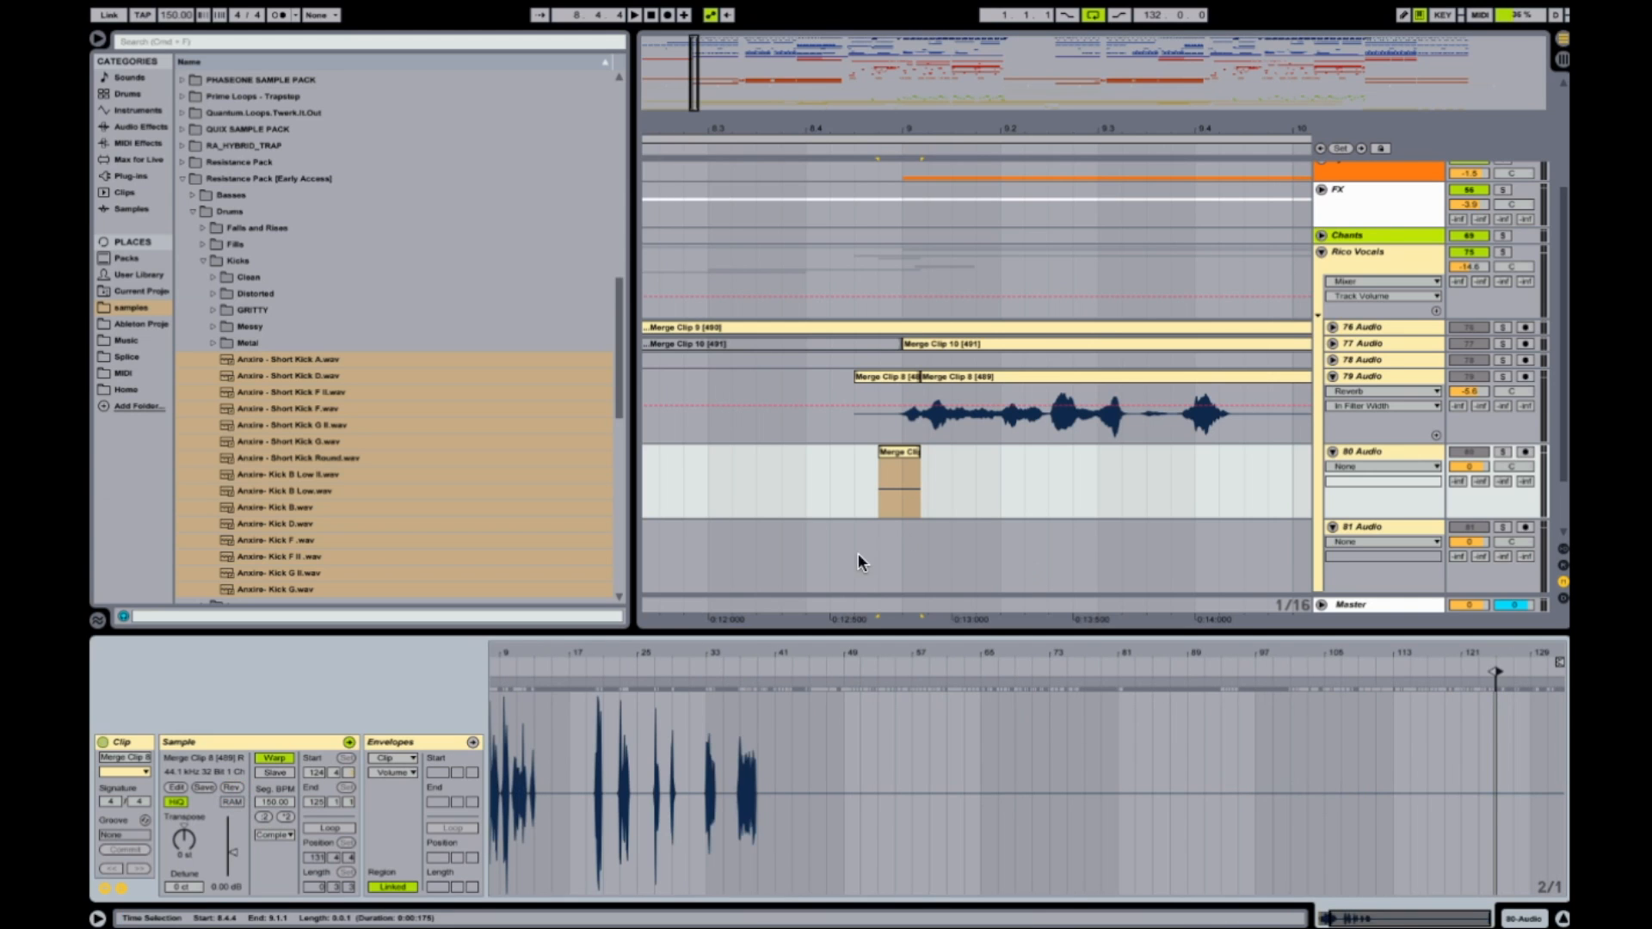
left_click_drag(911, 453, 919, 461)
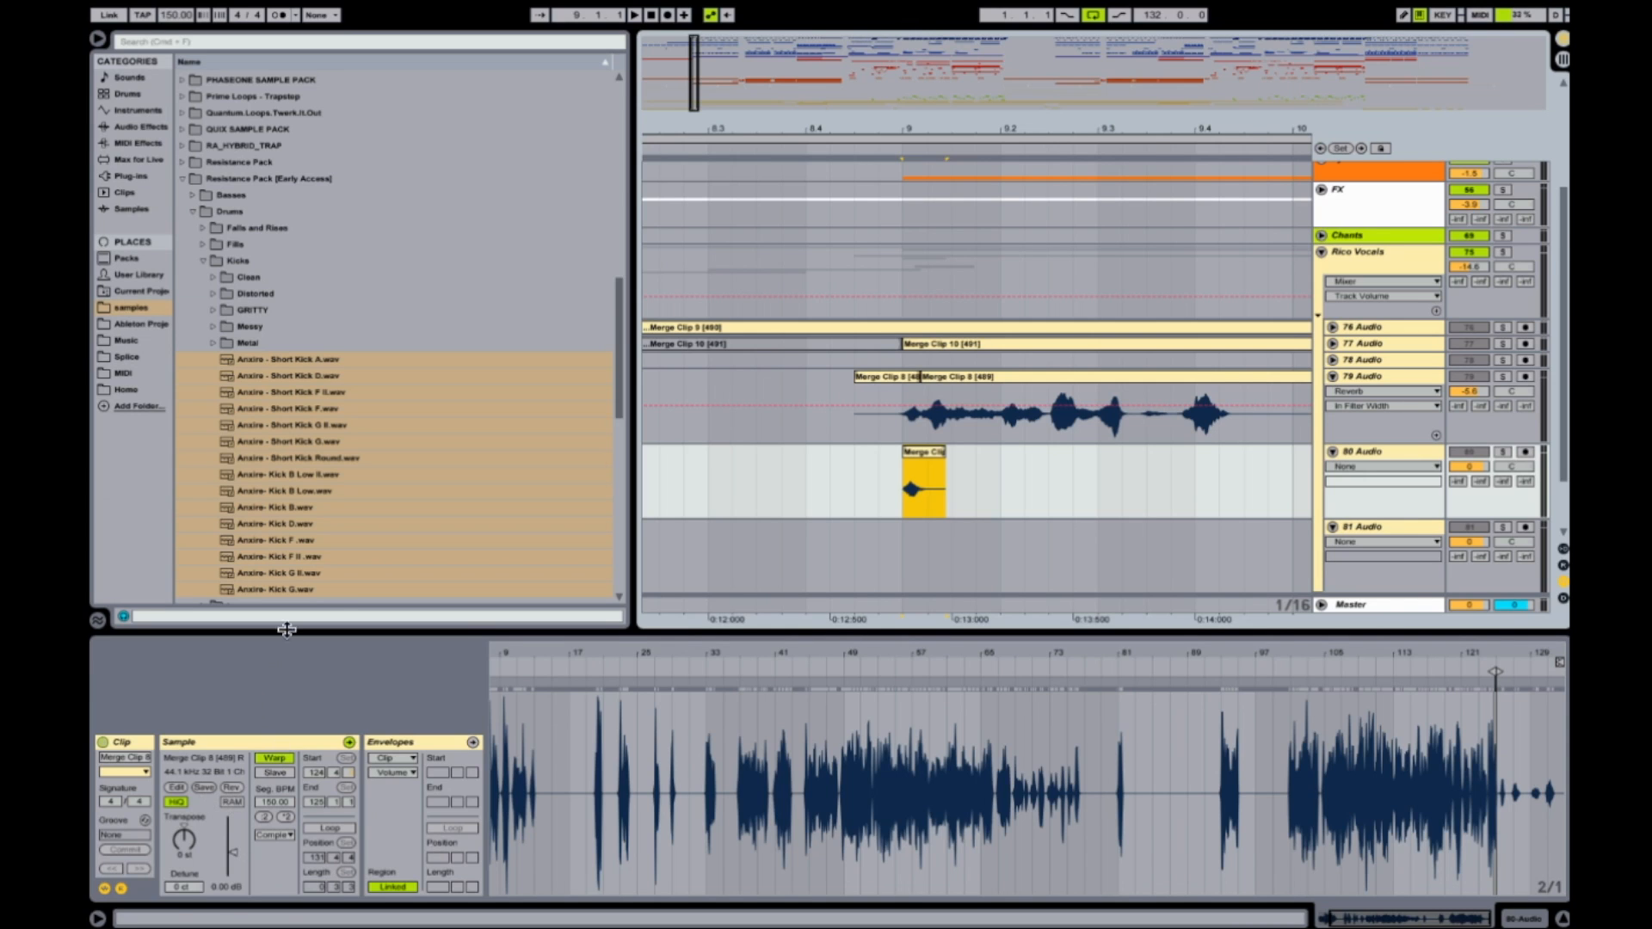
left_click(898, 492)
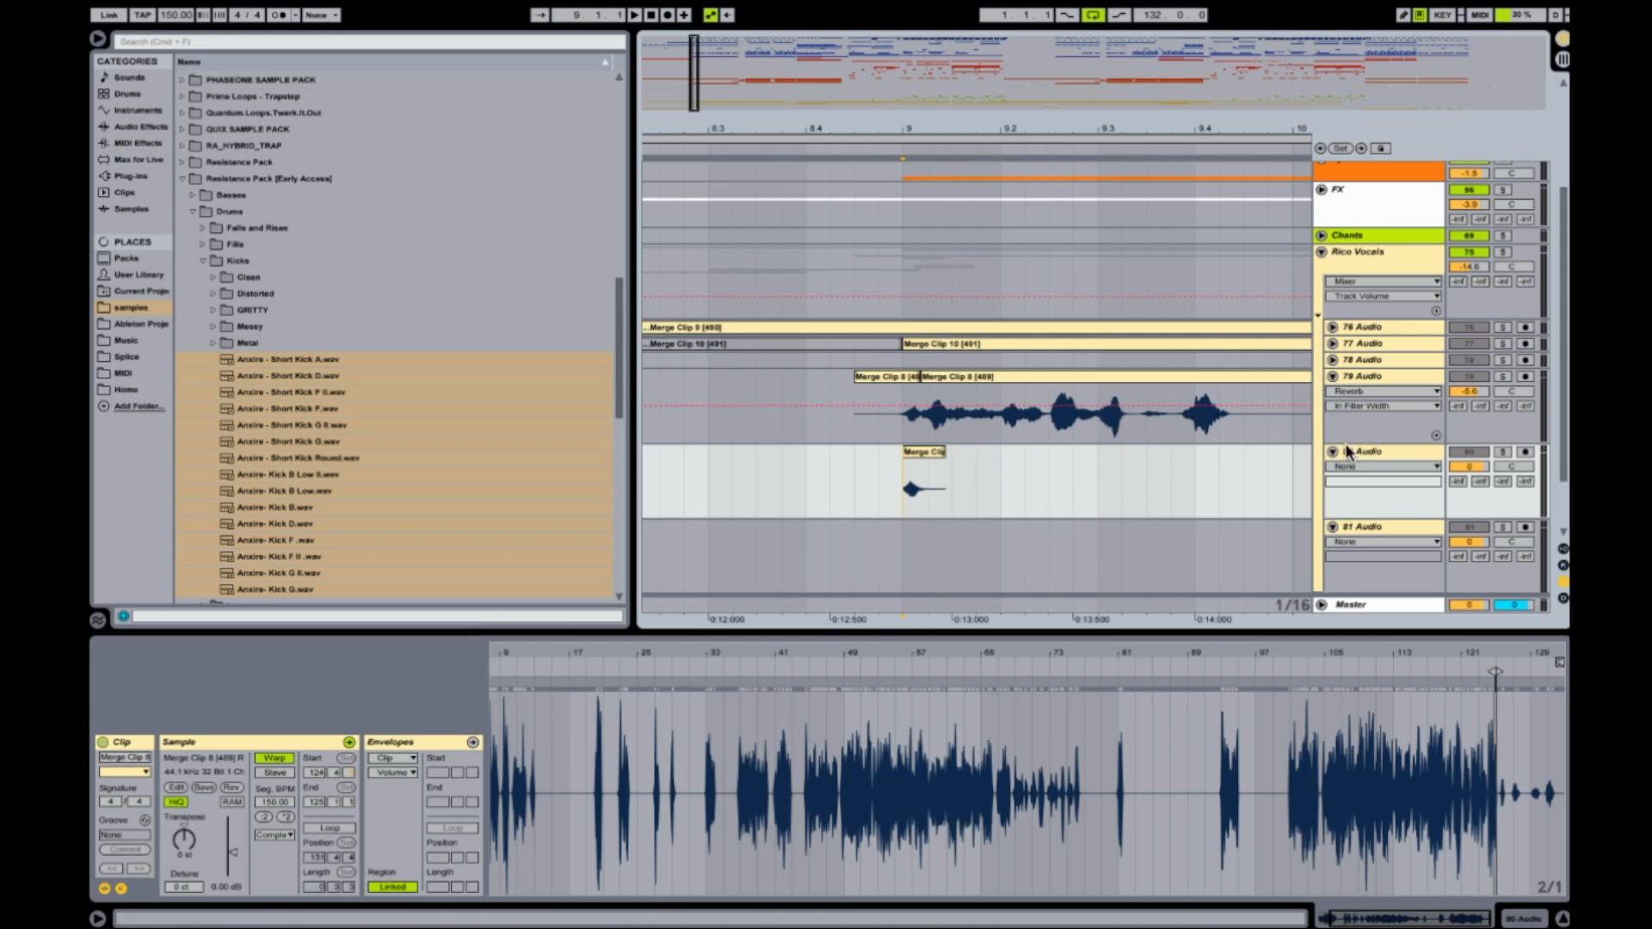
Add the Reverb audio effect to the 80 Audio track and hide the browser.
left_click(140, 127)
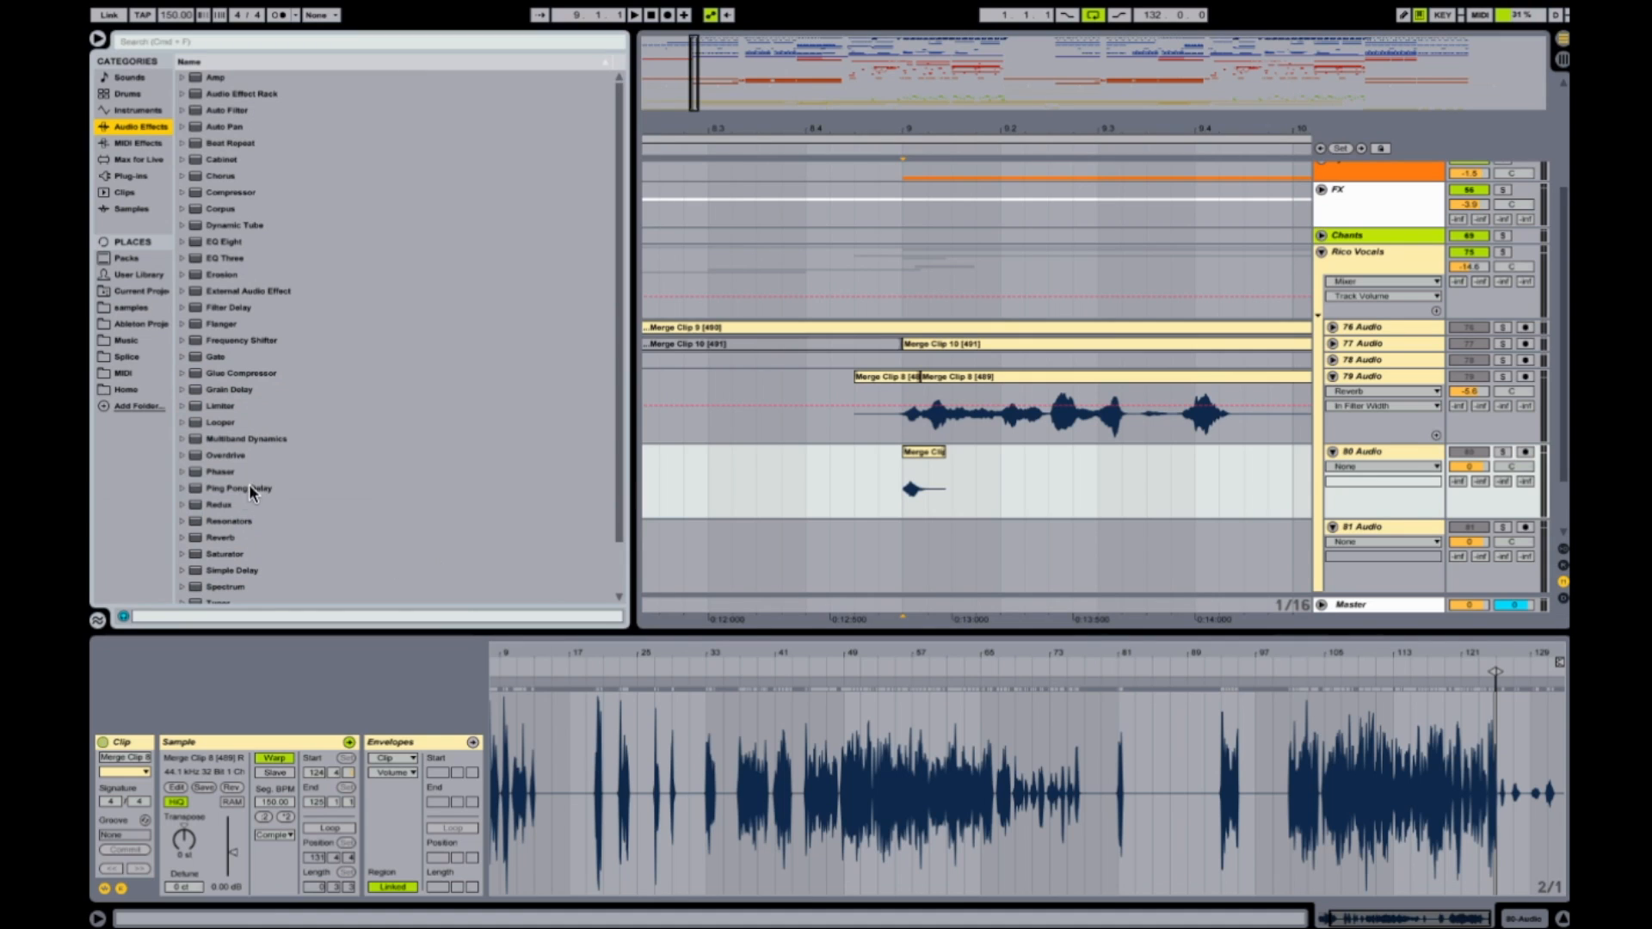
scroll(255, 482, "down", 3)
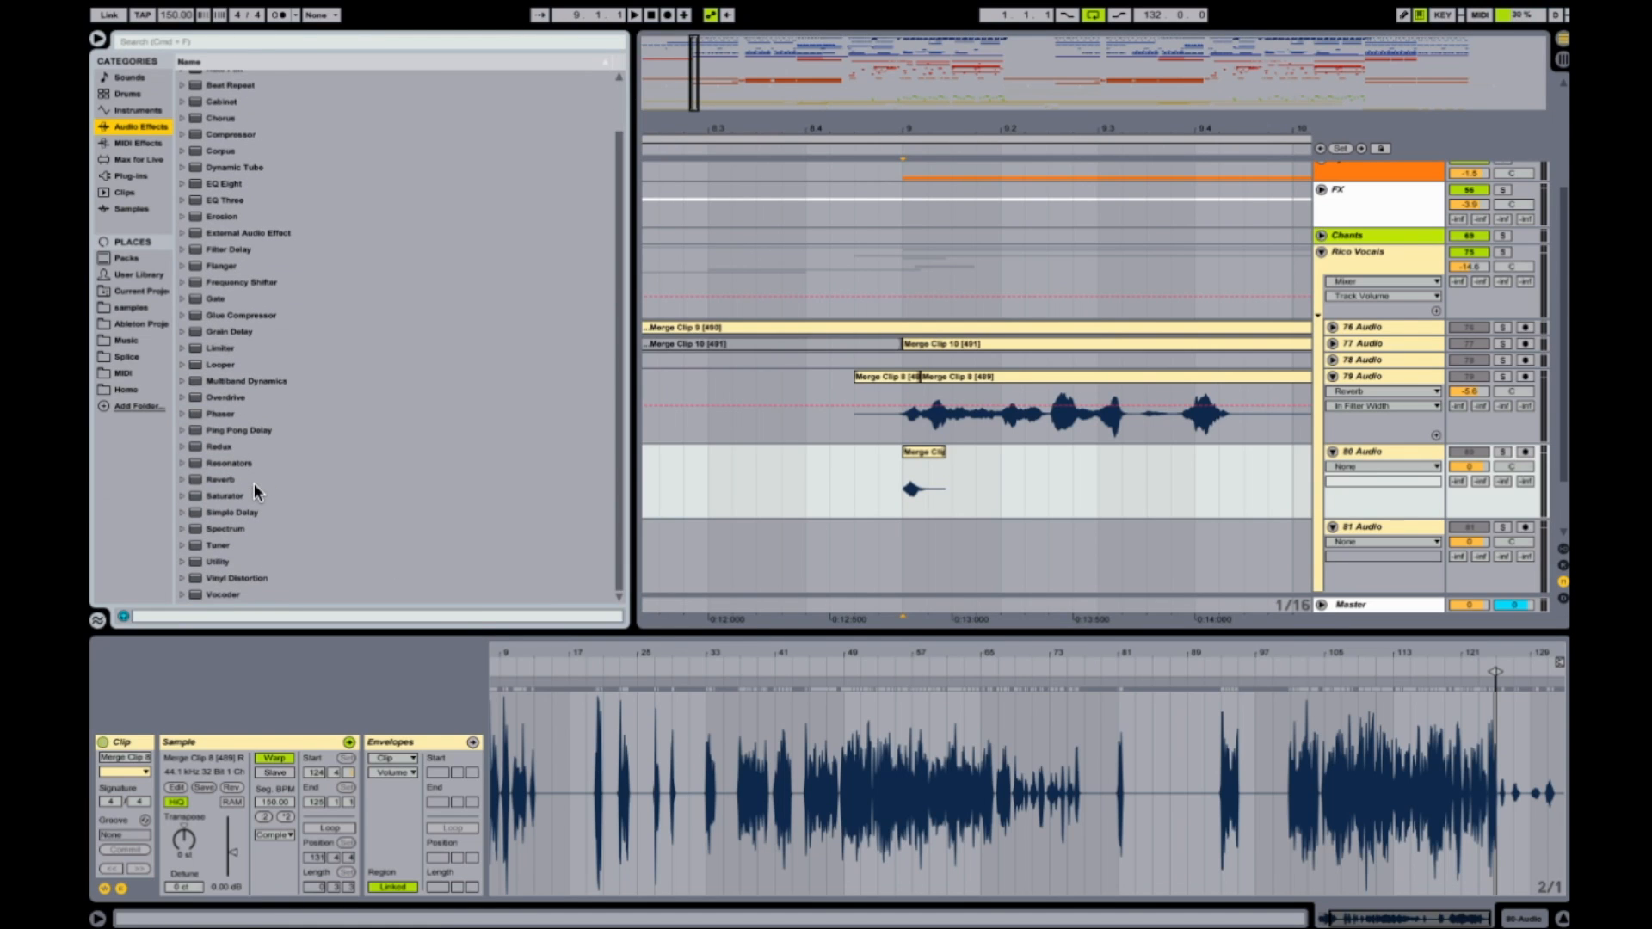
left_click(222, 480)
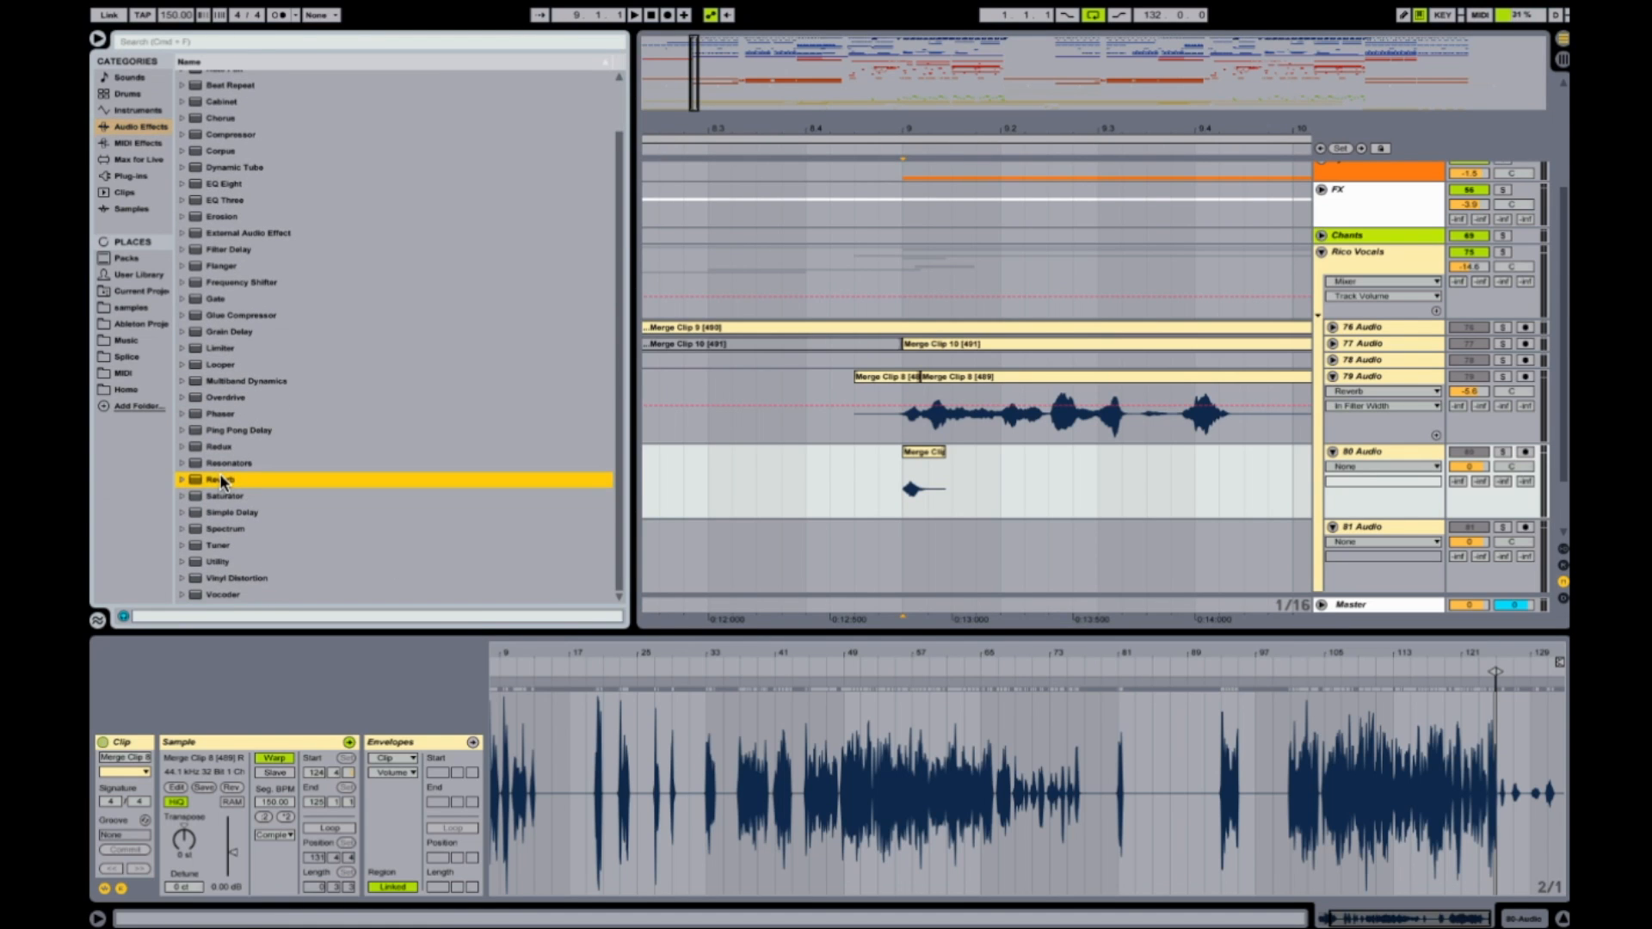
left_click_drag(221, 481, 1352, 448)
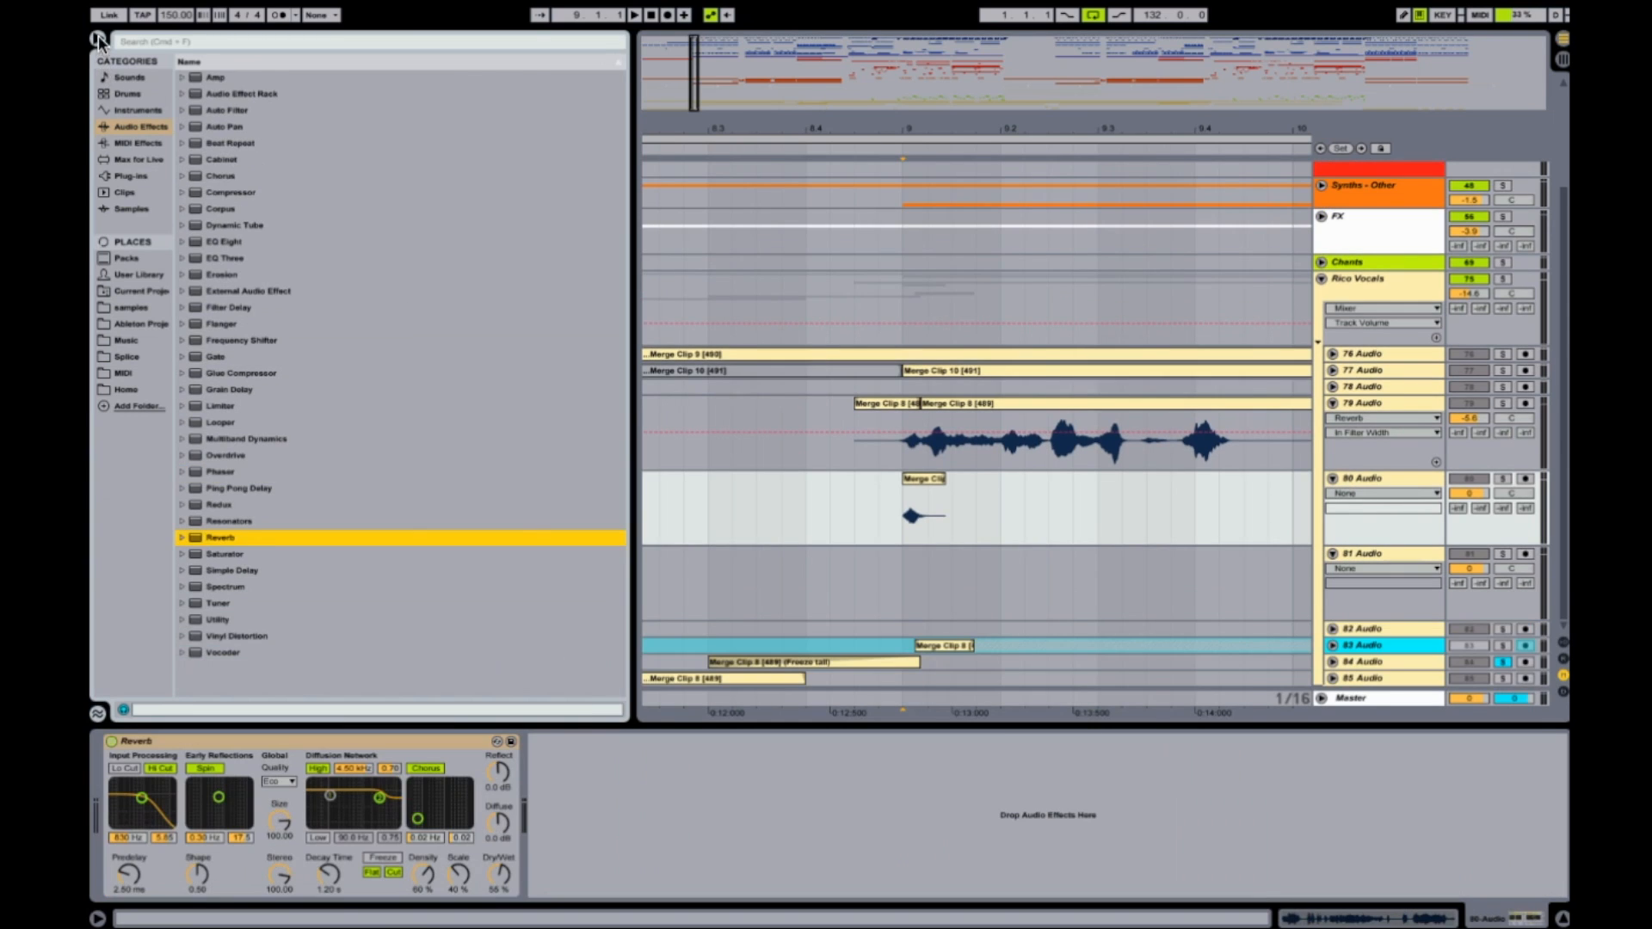
left_click(98, 40)
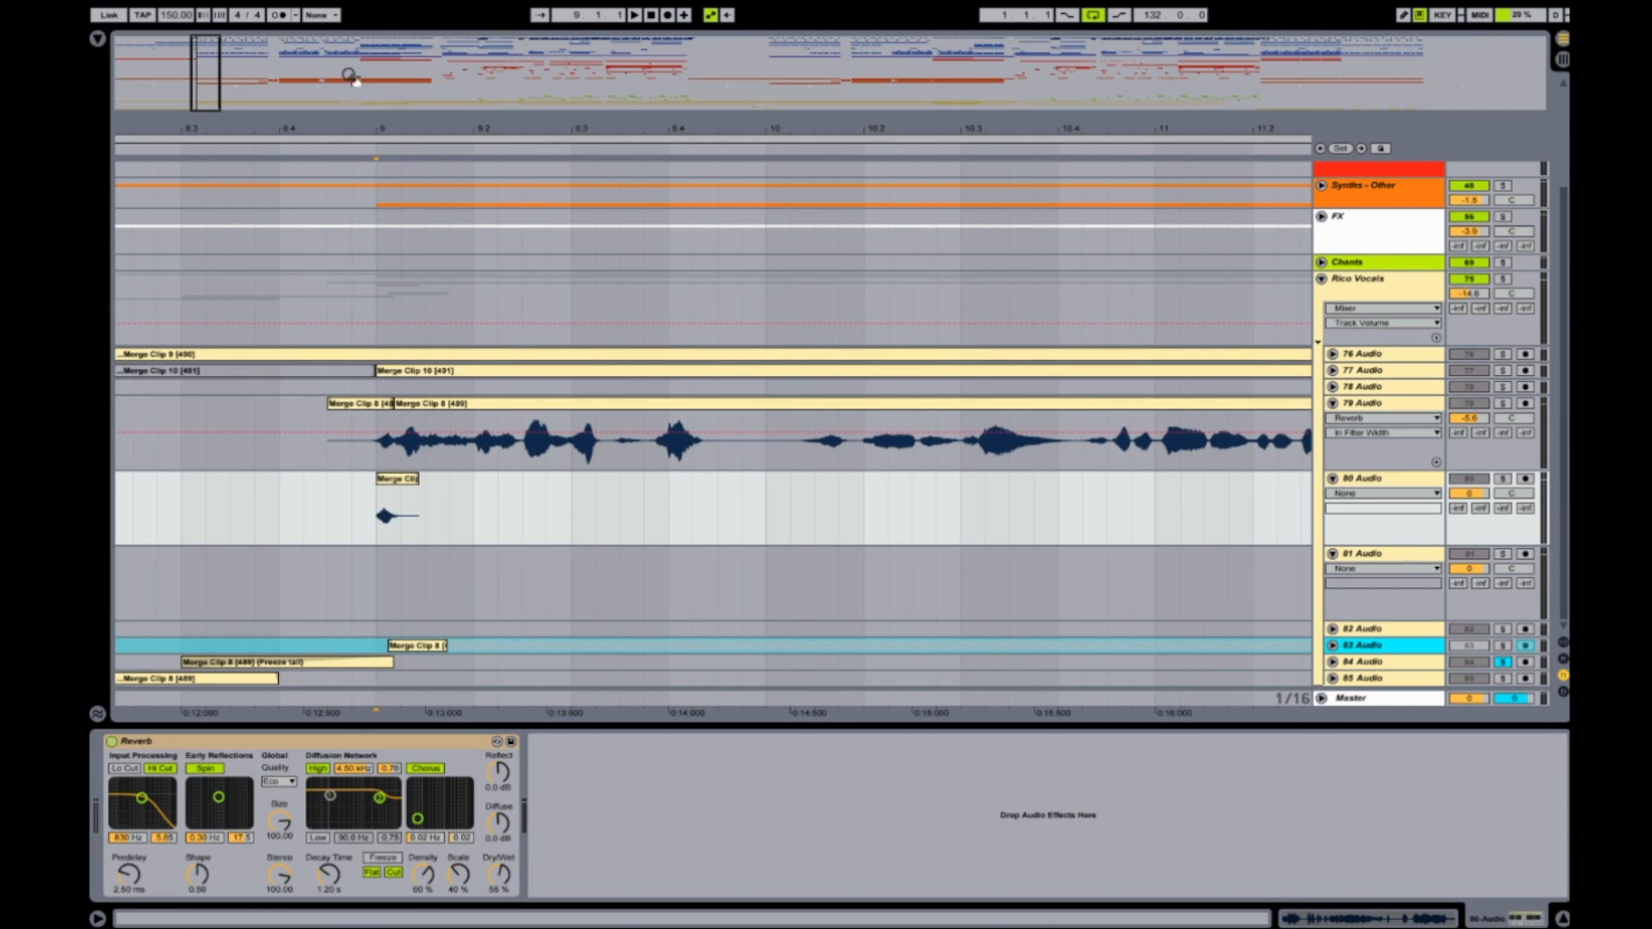
Enlarge the 80 Audio track and solo it to audition the reversed clip with reverb.
left_click_drag(365, 122, 595, 201)
left_click_drag(1376, 540, 1375, 604)
scroll(1031, 560, "down", 2)
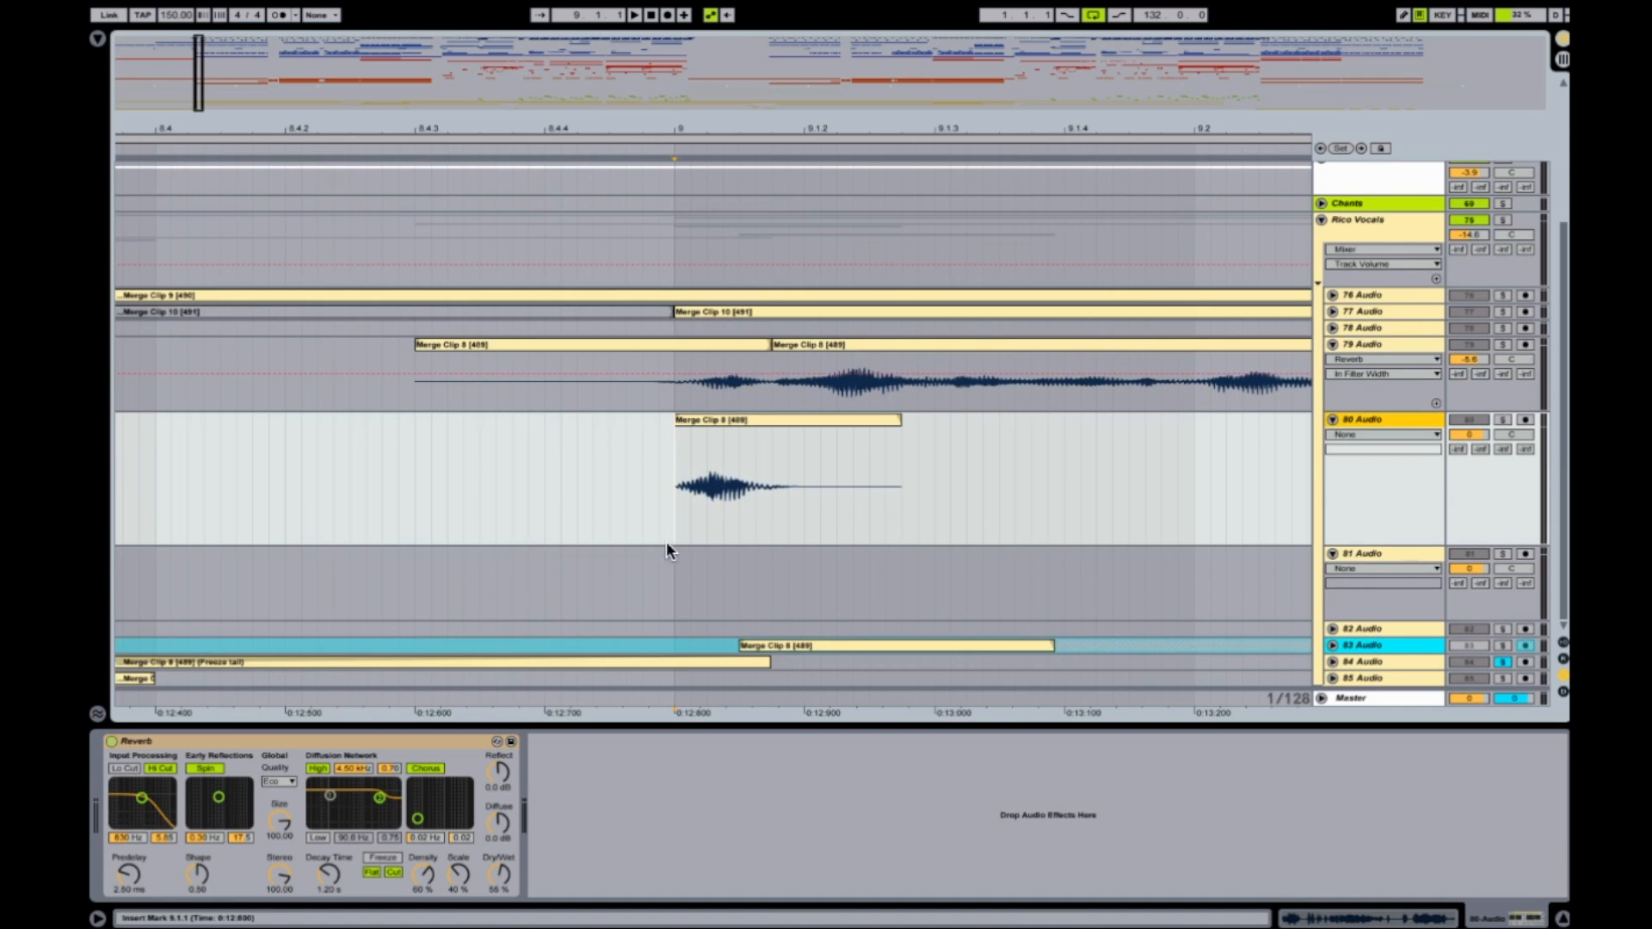
left_click(1503, 420)
key("space")
key("space")
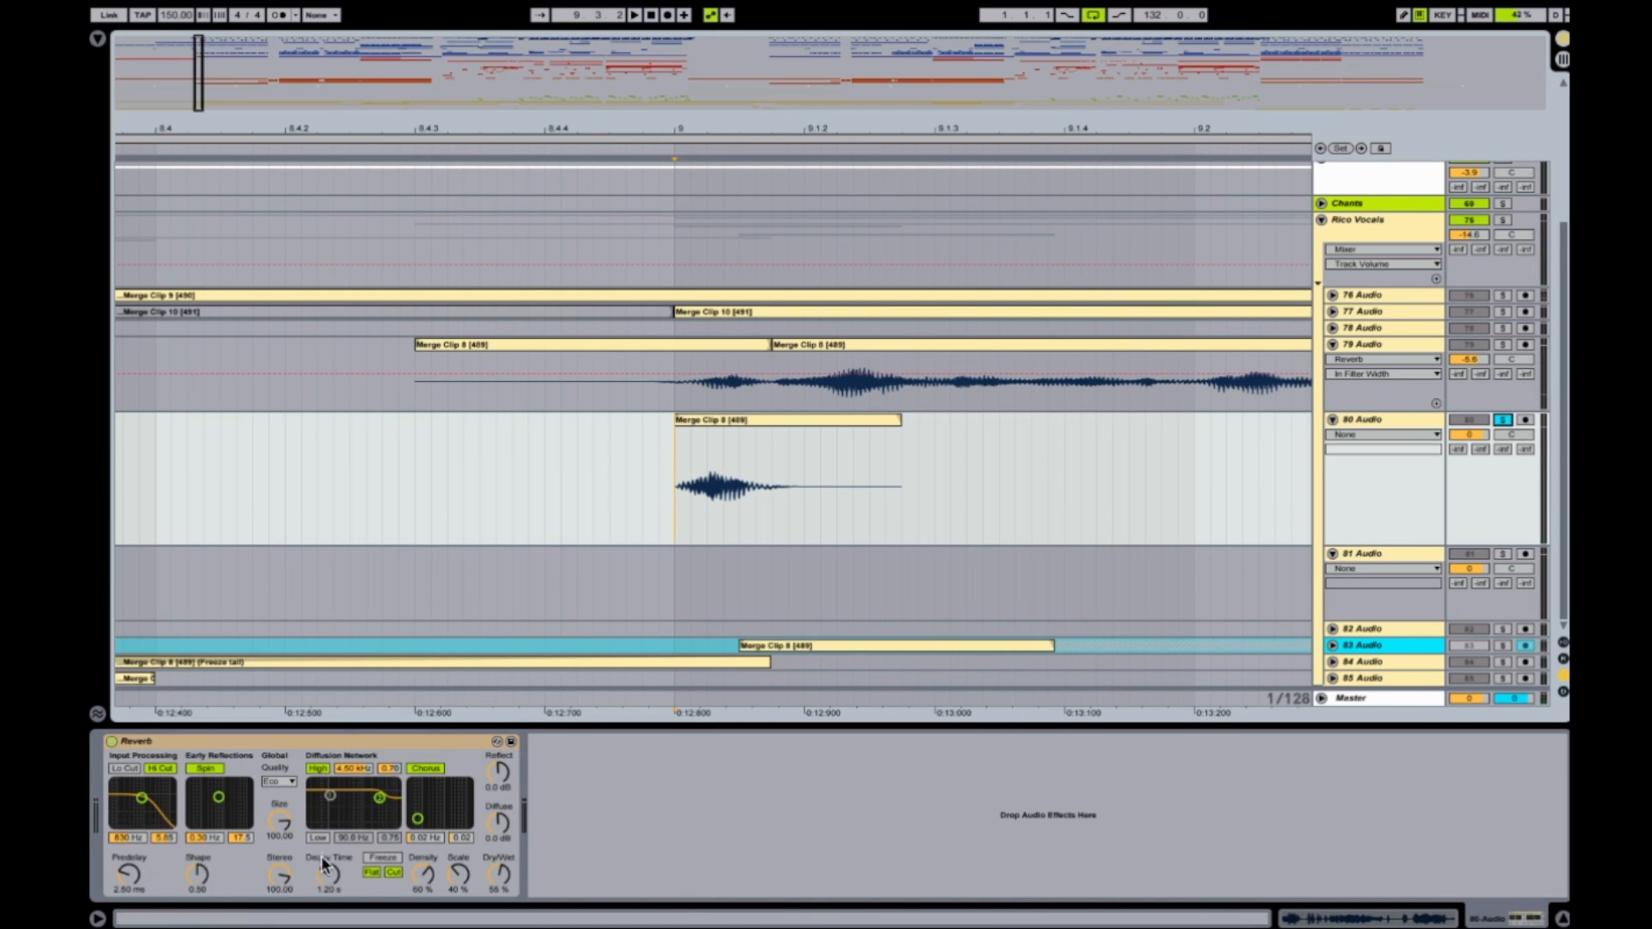
Set the reverb's Decay Time to 2.30 s and Scale to 13 %, increase its Density, and start playback.
mouse_move(328, 874)
left_mouse_down()
mouse_move(329, 848)
mouse_move(329, 865)
left_mouse_up()
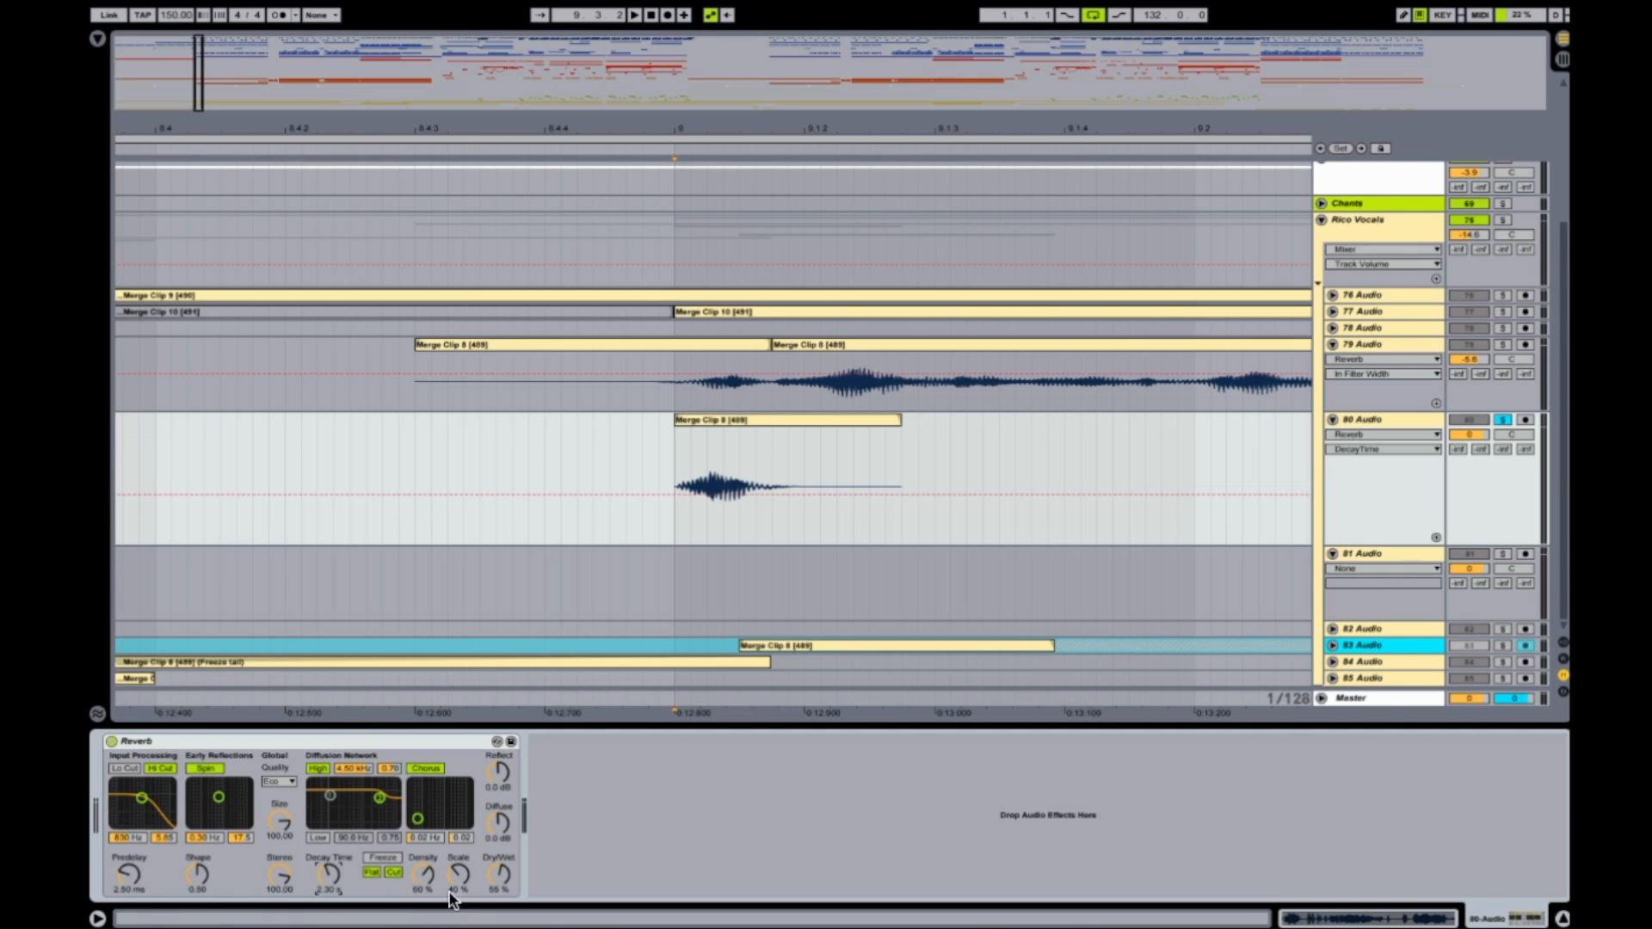
left_click_drag(414, 876, 457, 874)
key("space")
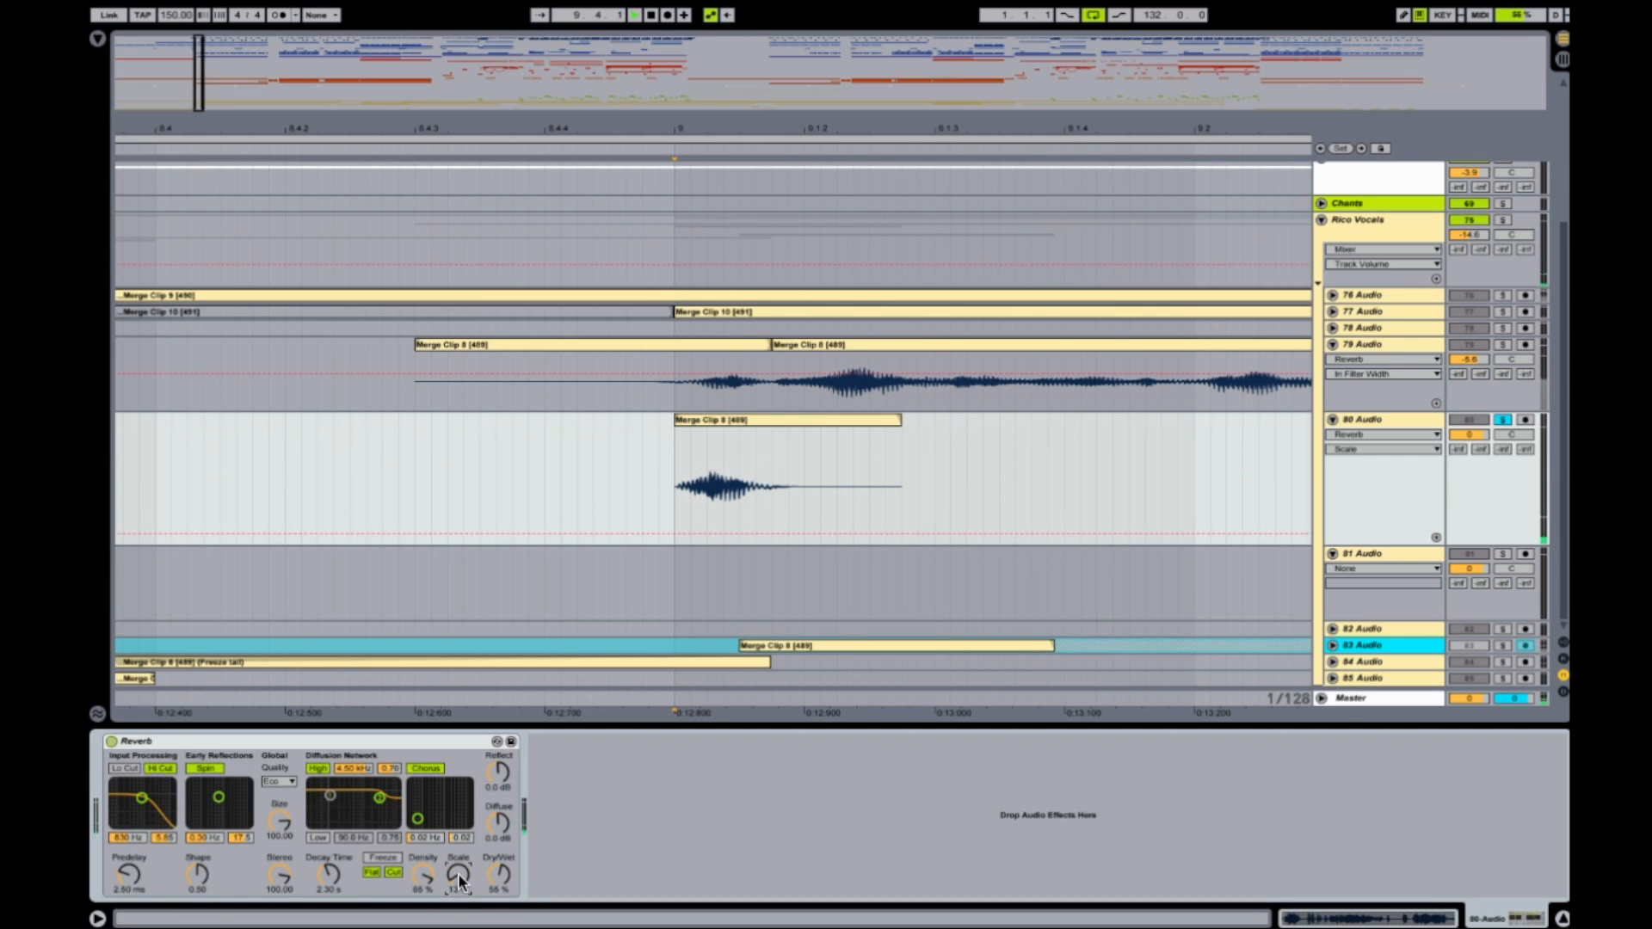
Set the reverb's Diffuse level to 2.2 dB and Dry/Wet to 63 % while auditioning the clip.
left_click_drag(497, 828, 497, 876)
key("space")
key("space")
key("space")
Set the reverb's Predelay to 0.50 ms, Shape to 0.11, Size to 26.41, Stereo to 103.81 and Decay Time to 4.15 s while auditioning.
key("space")
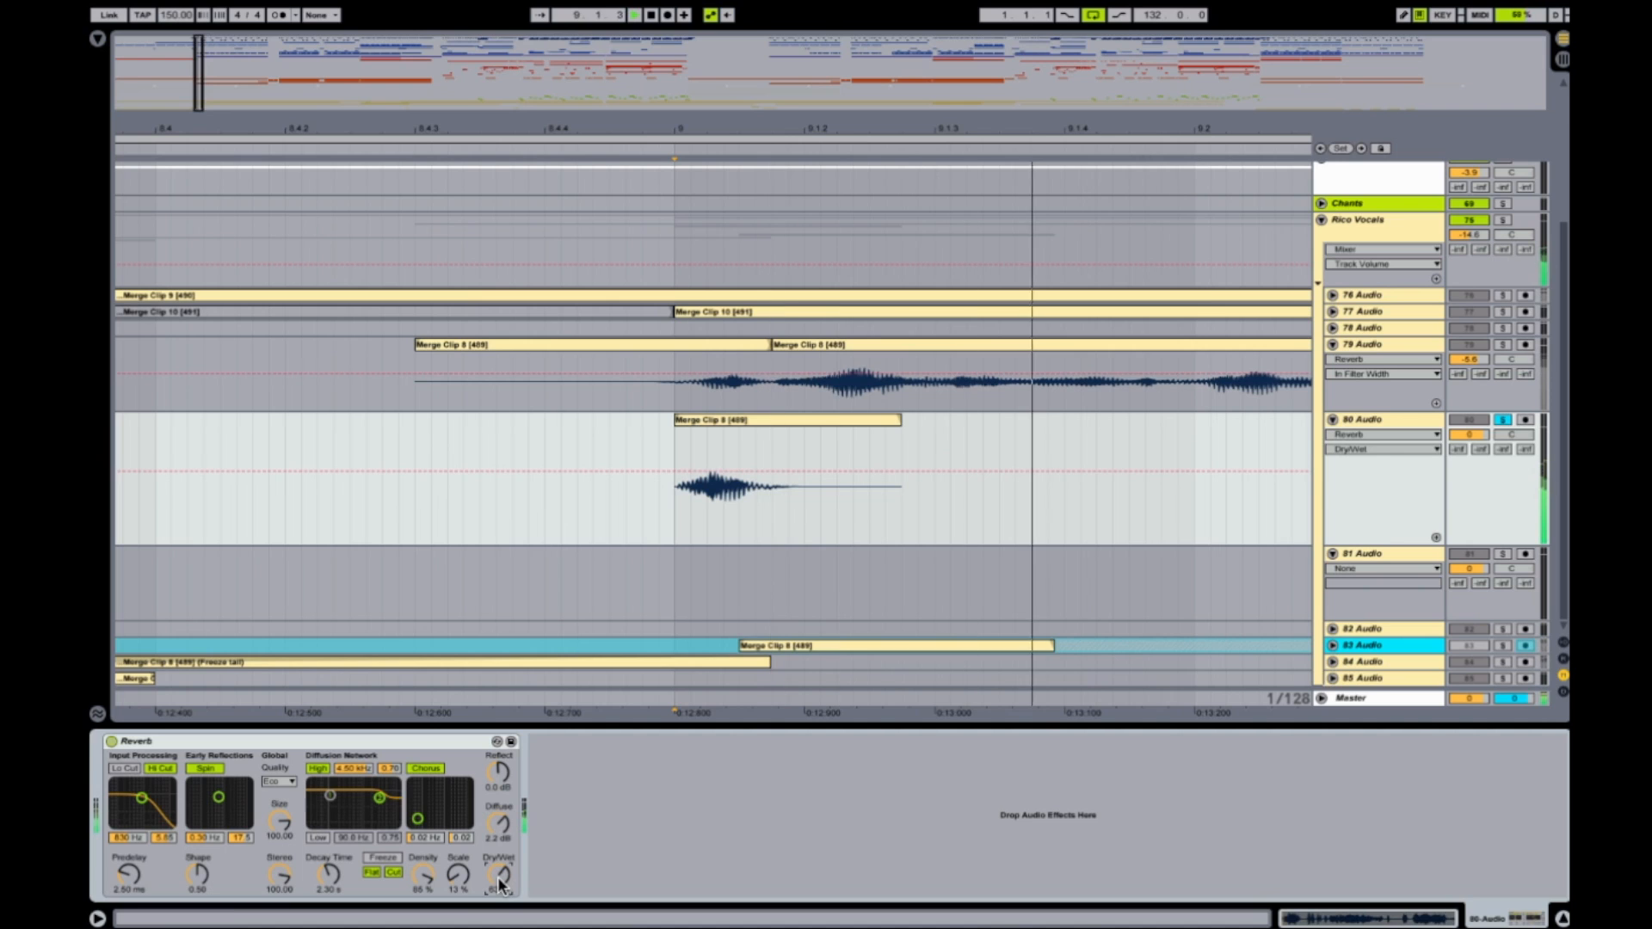
left_click_drag(132, 876, 198, 928)
key("space")
key("space")
key("space")
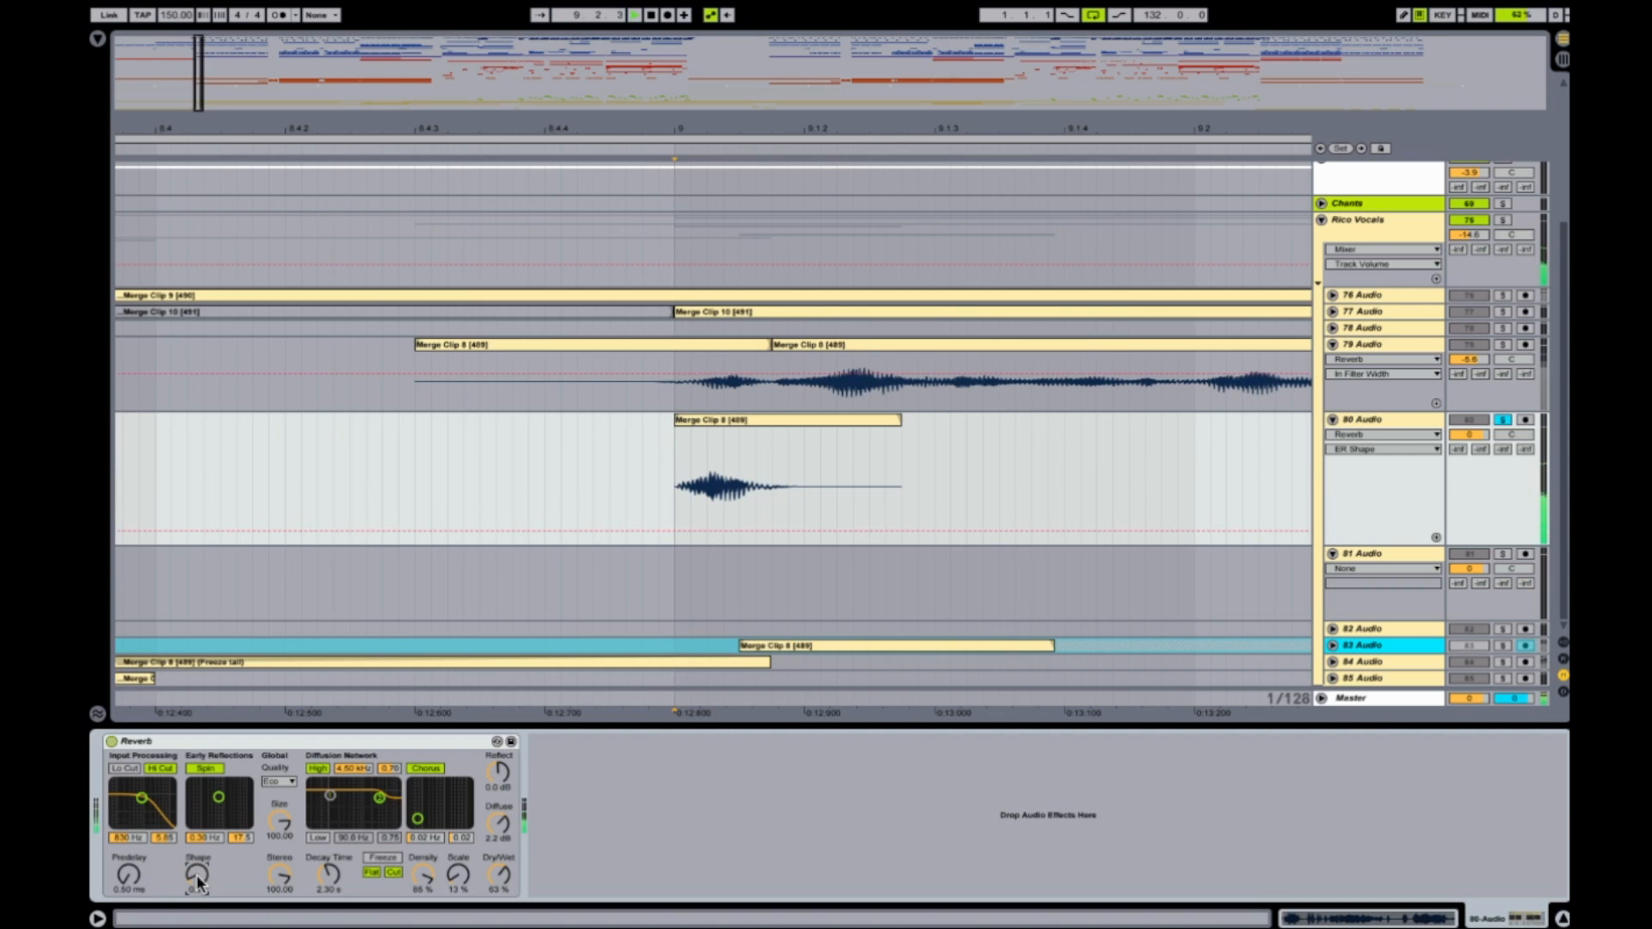
key("space")
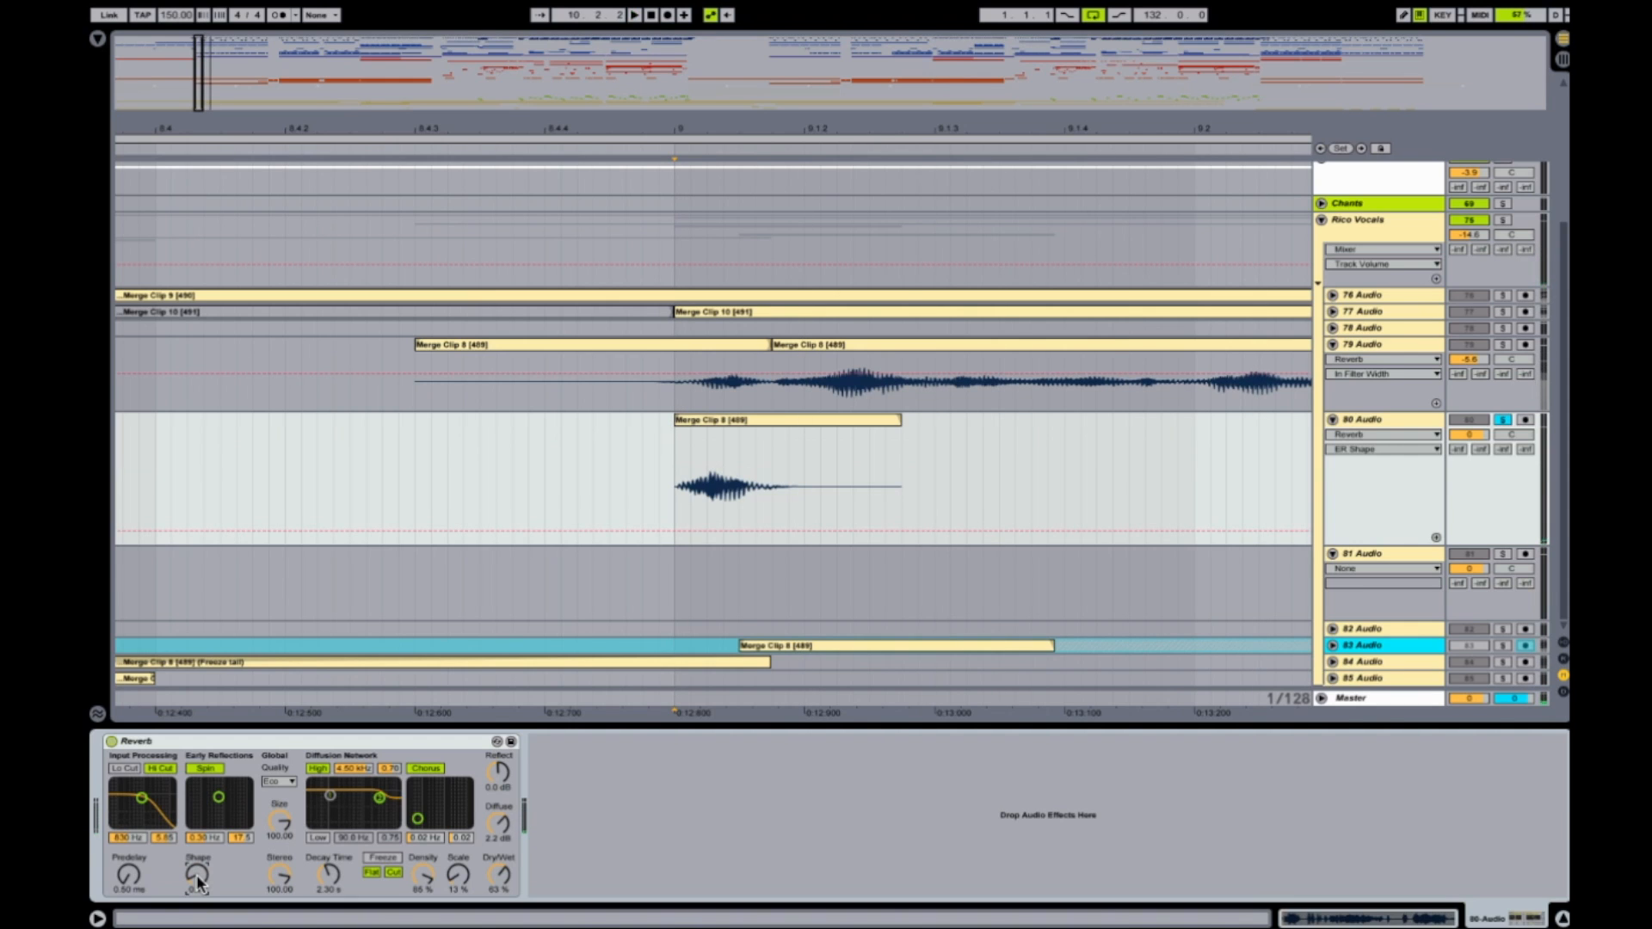
left_click_drag(280, 826, 322, 878)
key("space")
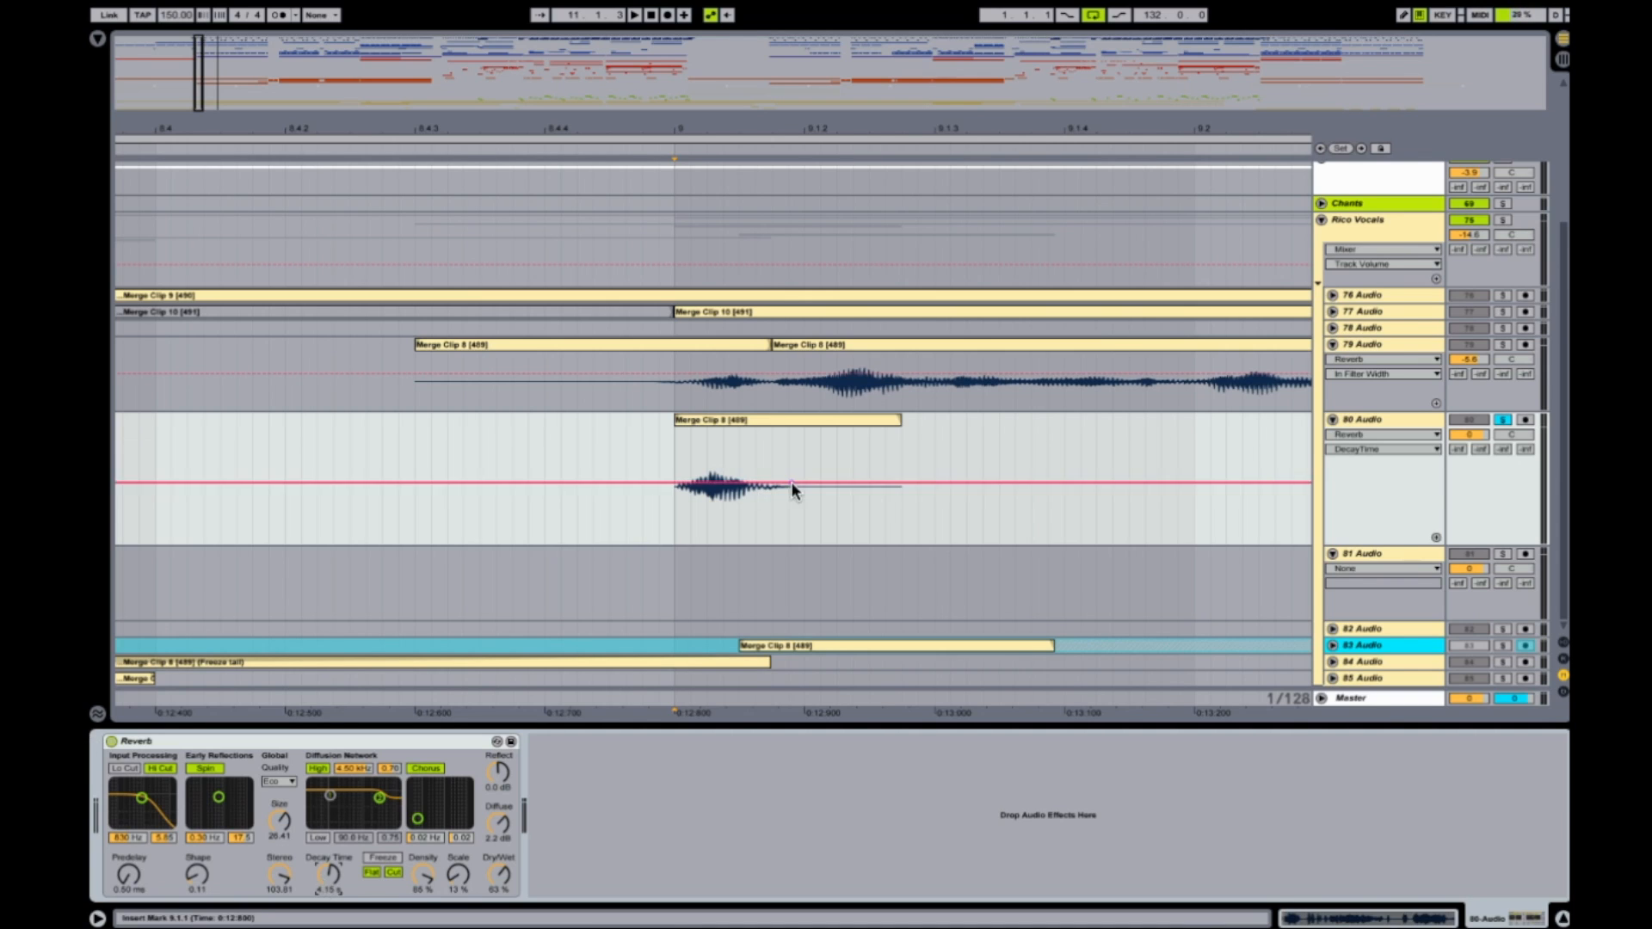
Freeze the 80 Audio track containing the reversed clip and its reverb.
left_click_drag(702, 128, 701, 65)
left_click(1366, 420)
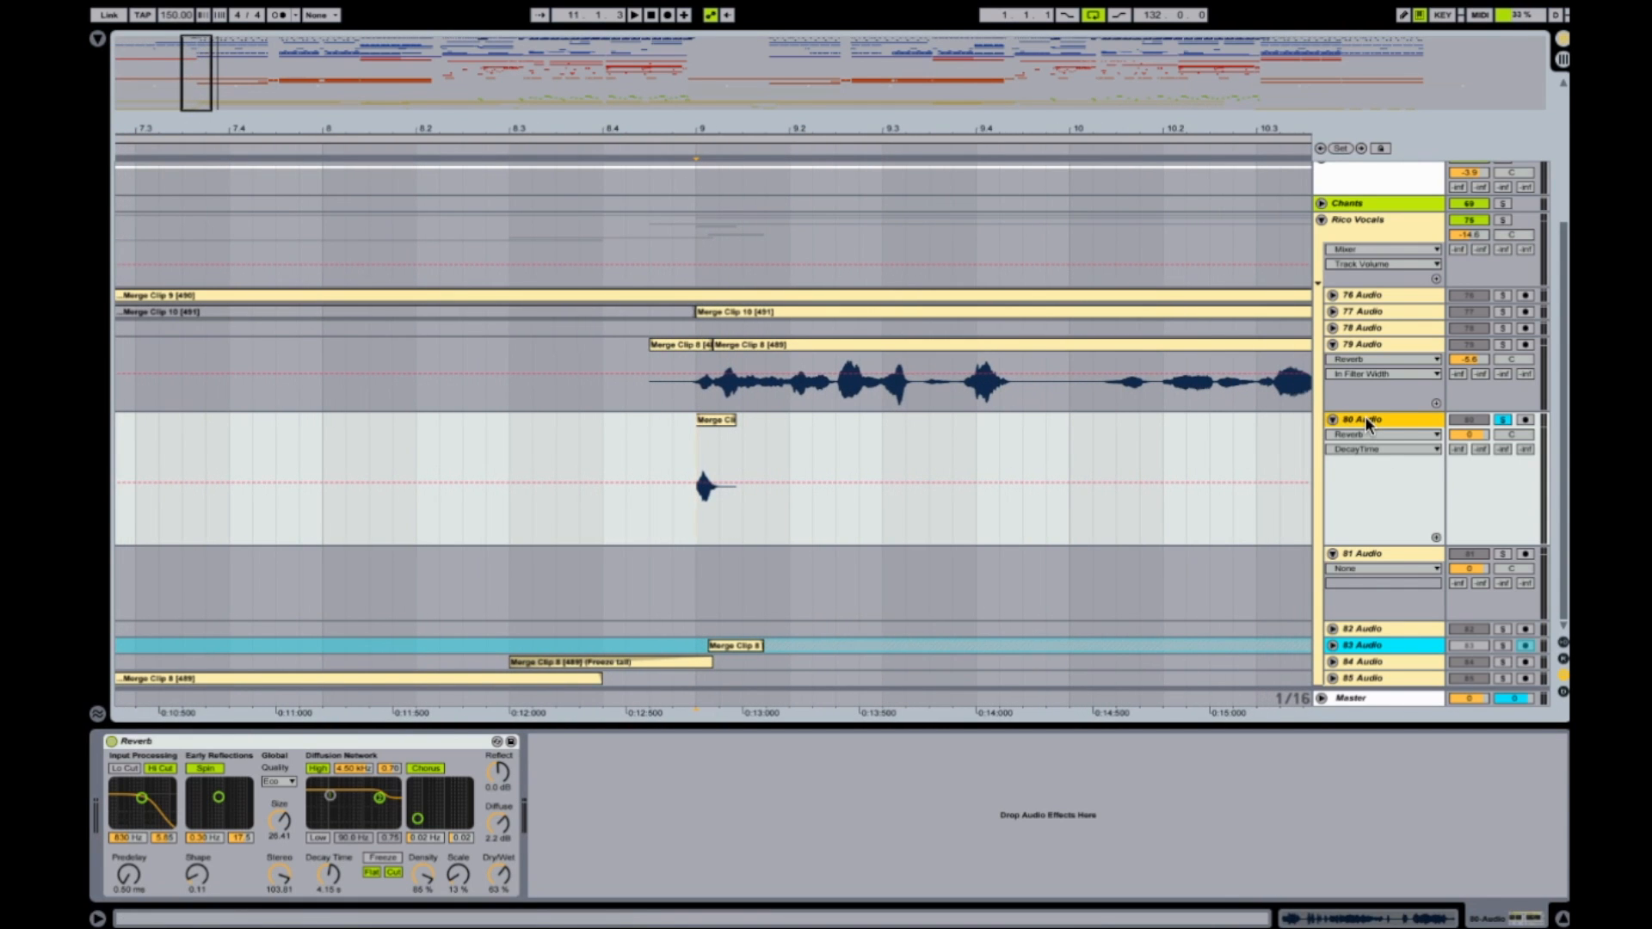
right_click(1367, 422)
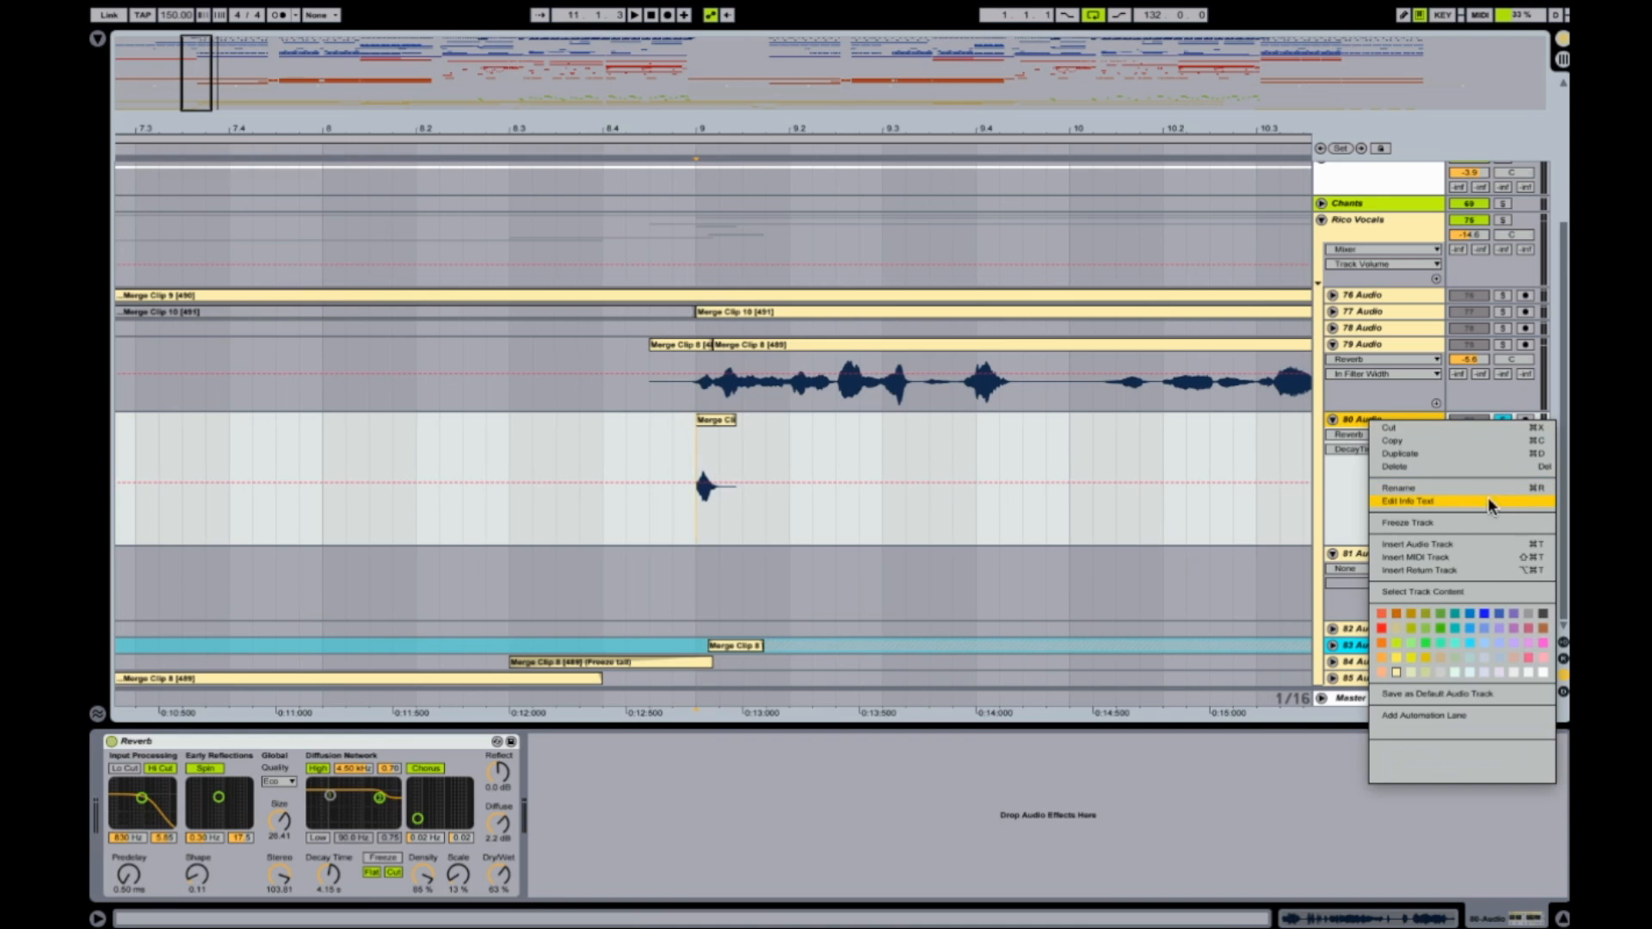
left_click(1472, 521)
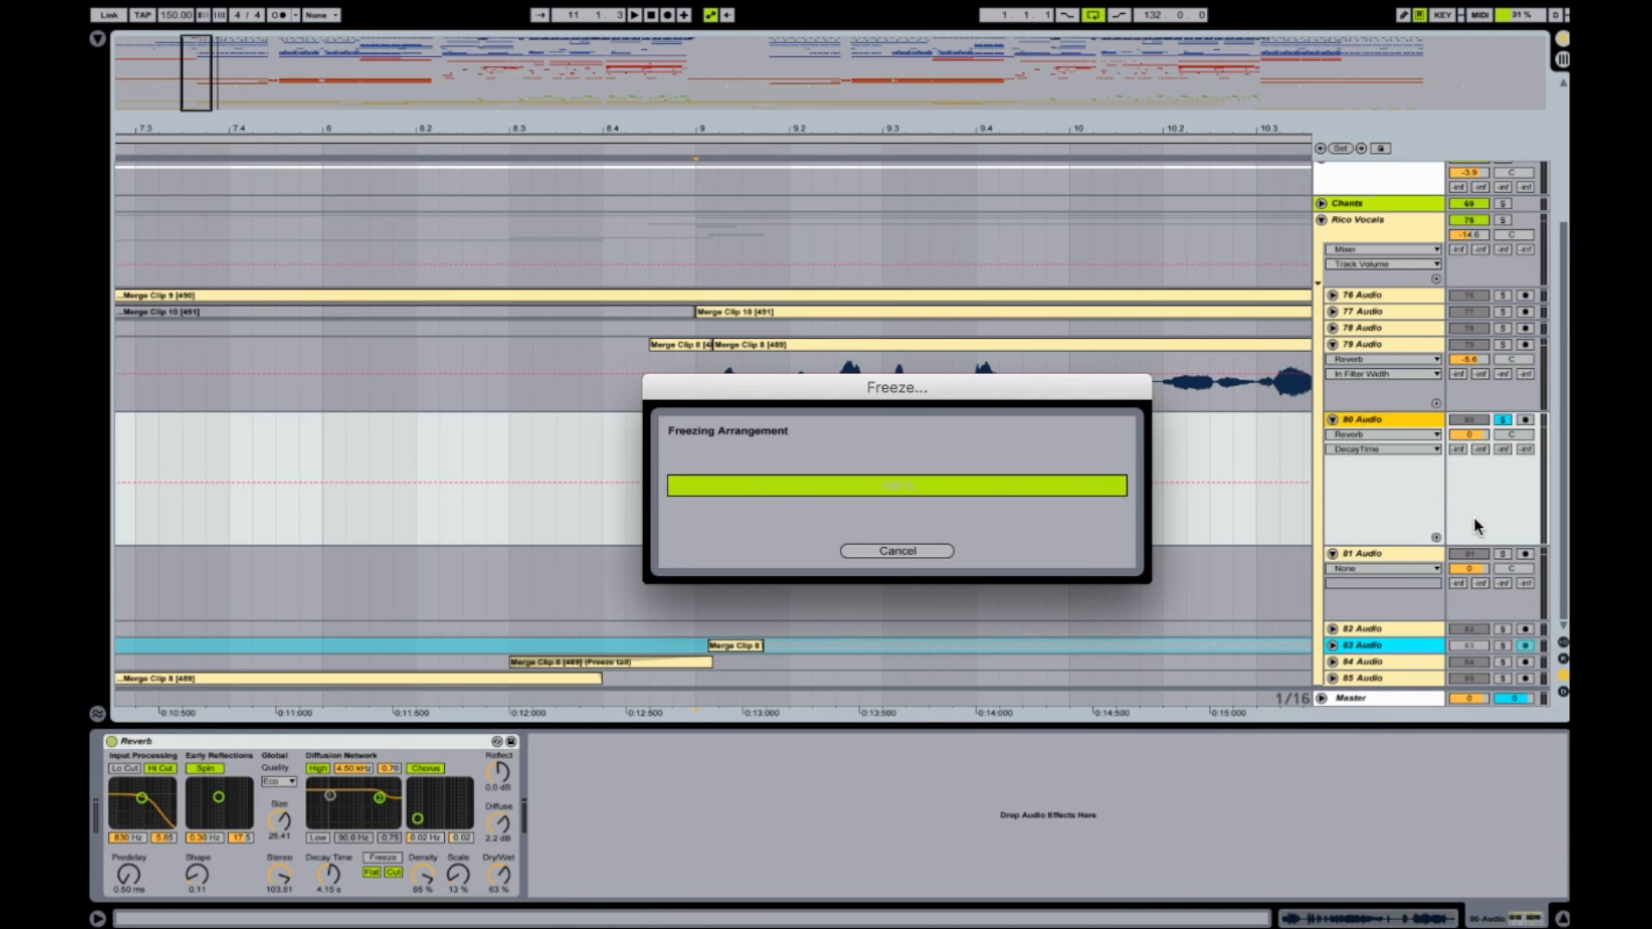
Copy the frozen clip at bar 9 from 80 Audio to 81 Audio and extend its end to bar 11.
mouse_move(866, 132)
left_mouse_down()
mouse_move(865, 44)
mouse_move(866, 132)
left_mouse_up()
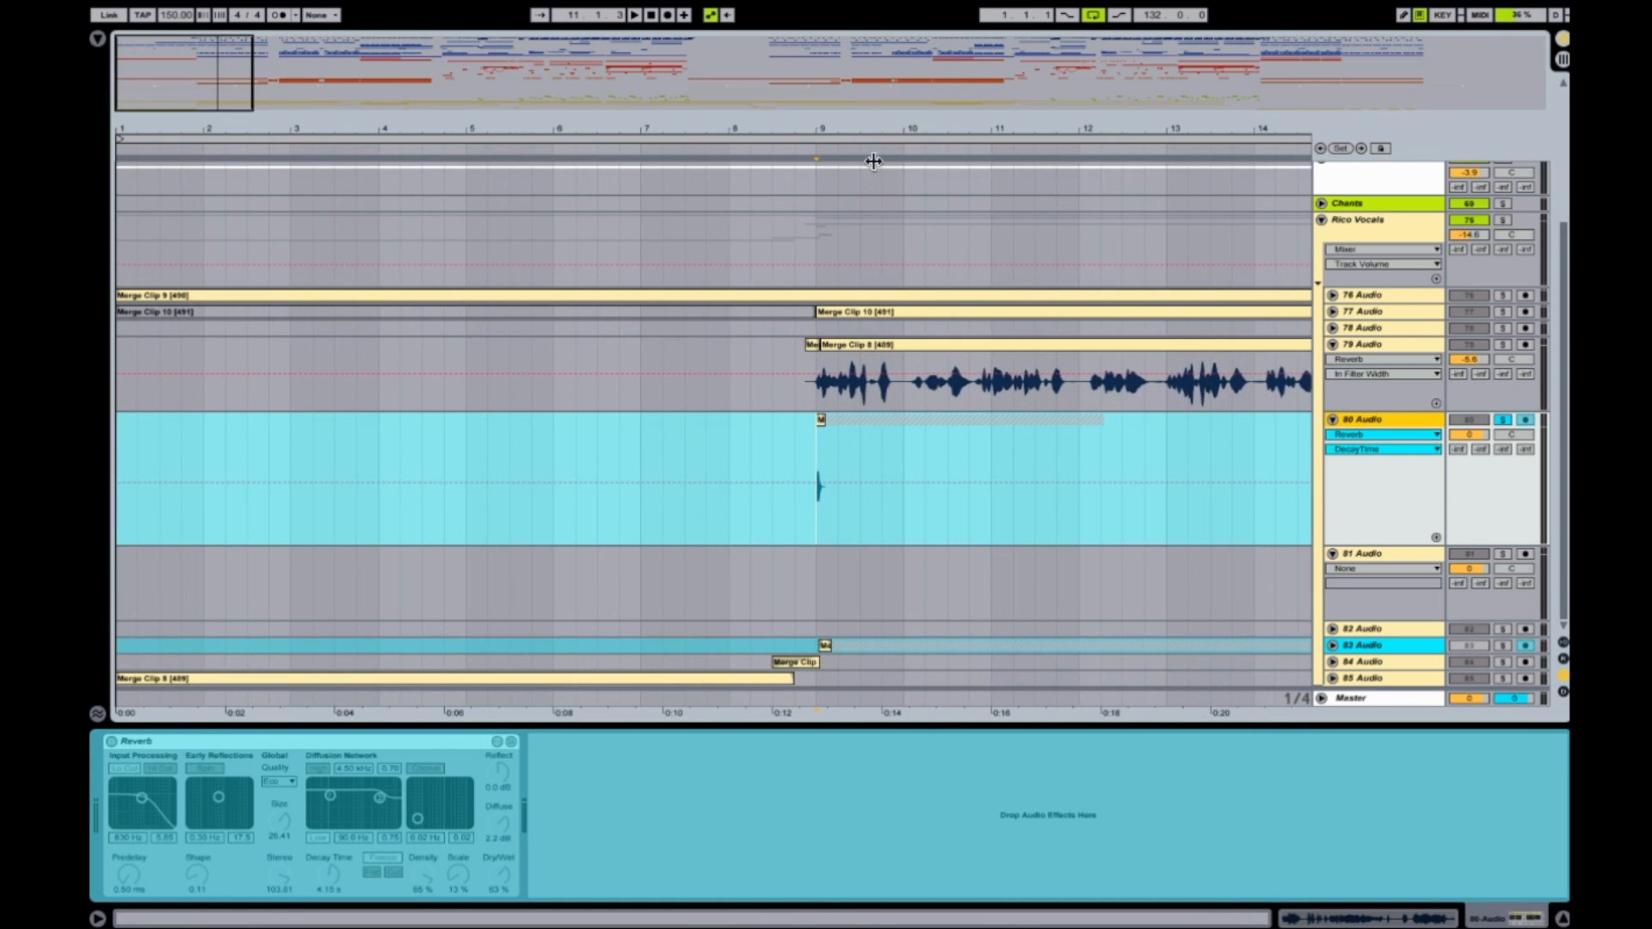
left_click(819, 416)
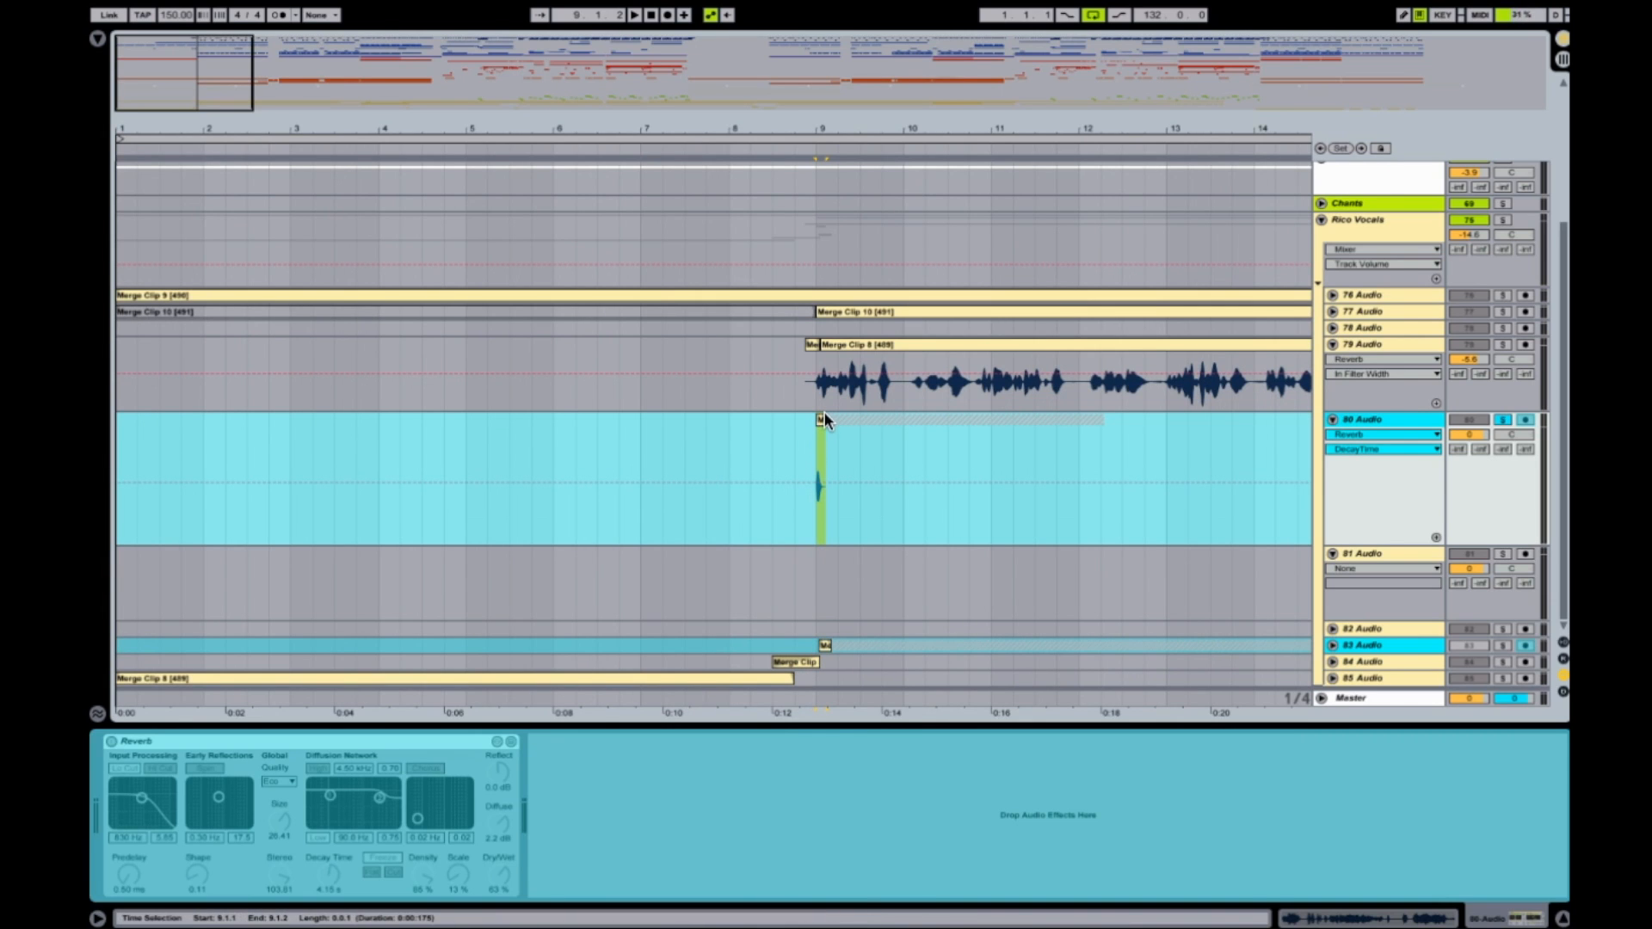
left_click_drag(821, 425, 819, 582)
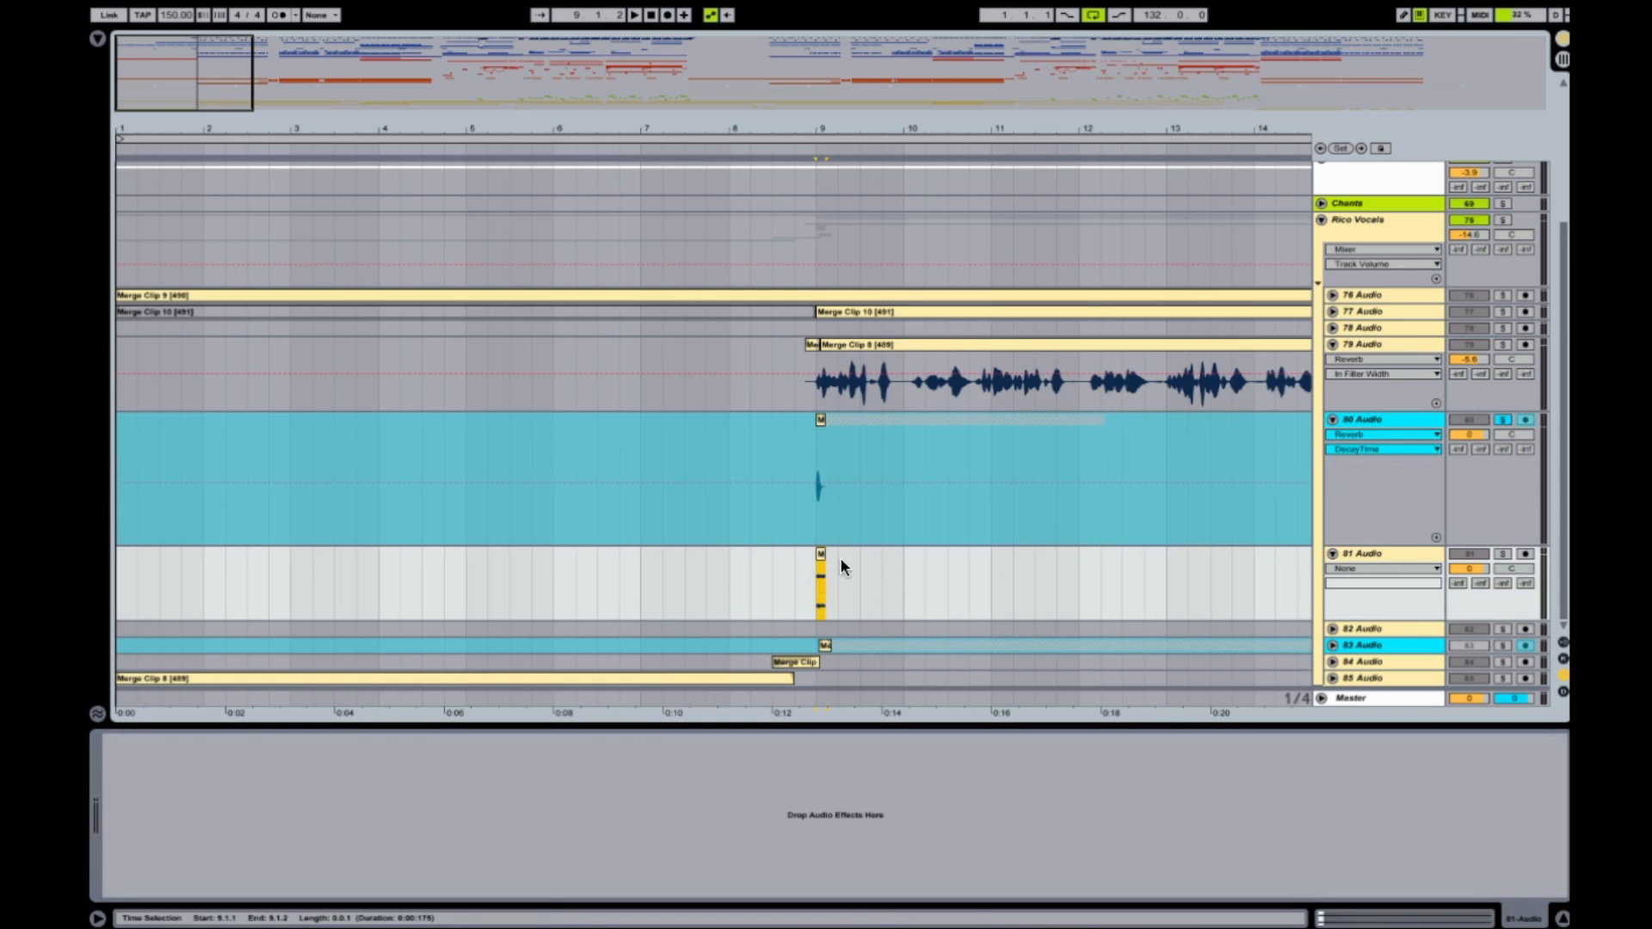
left_click_drag(825, 555, 993, 552)
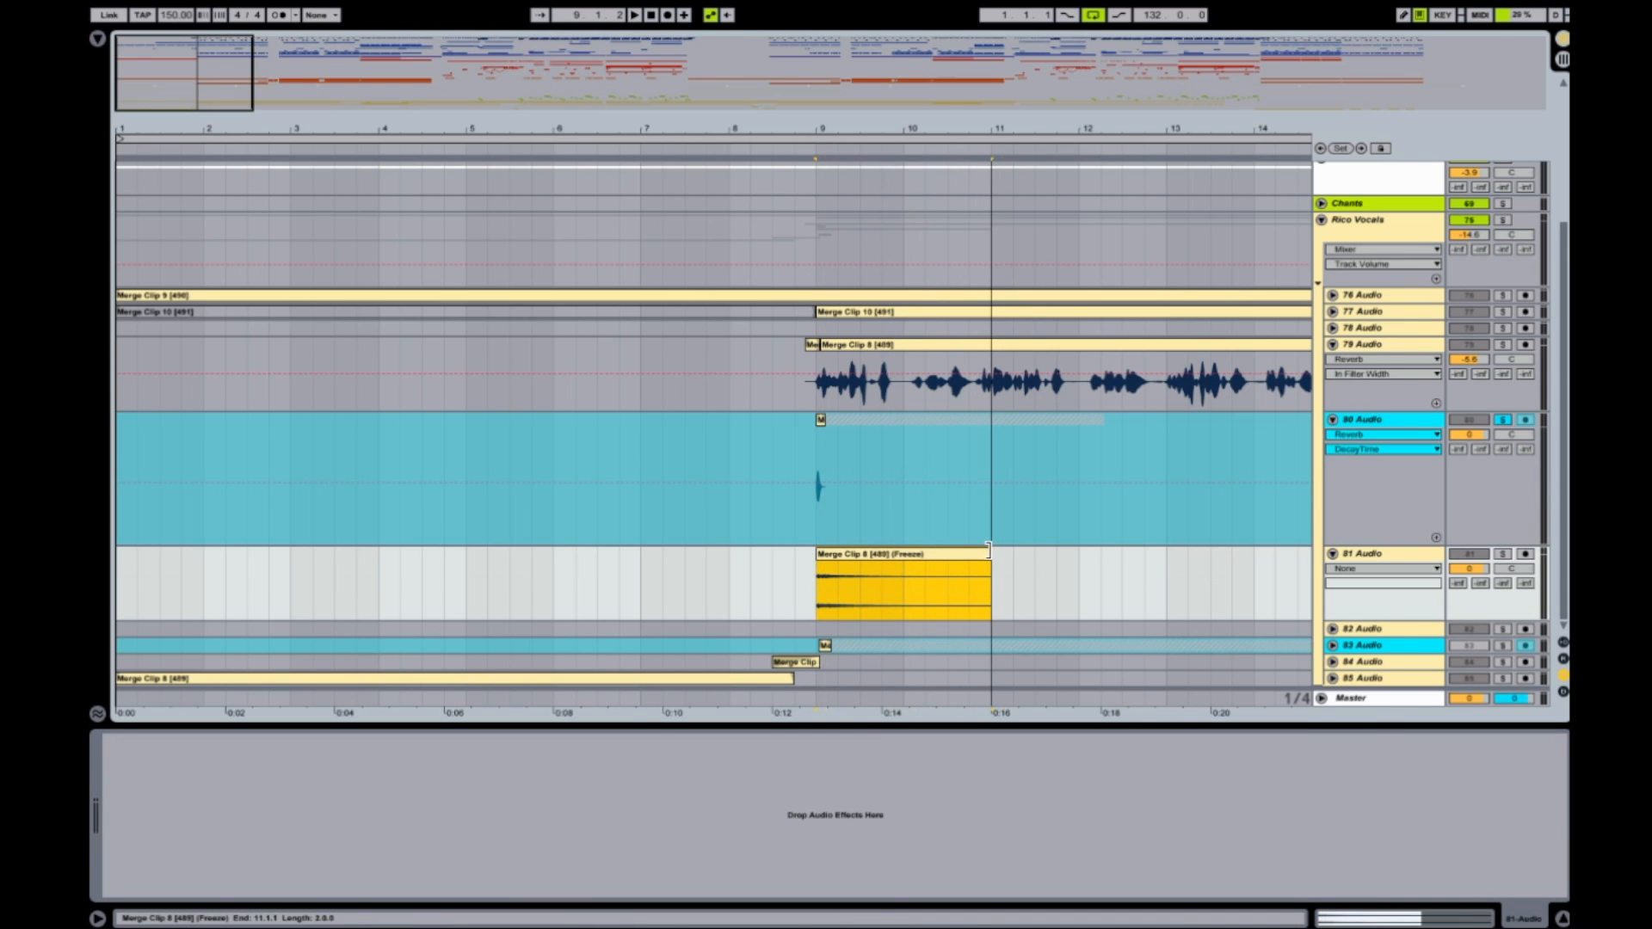
Raise the copied freeze clip's gain to 21.1 dB, move its start marker to about 1.1.3 and extend its end back to bar 11.
double_click(828, 554)
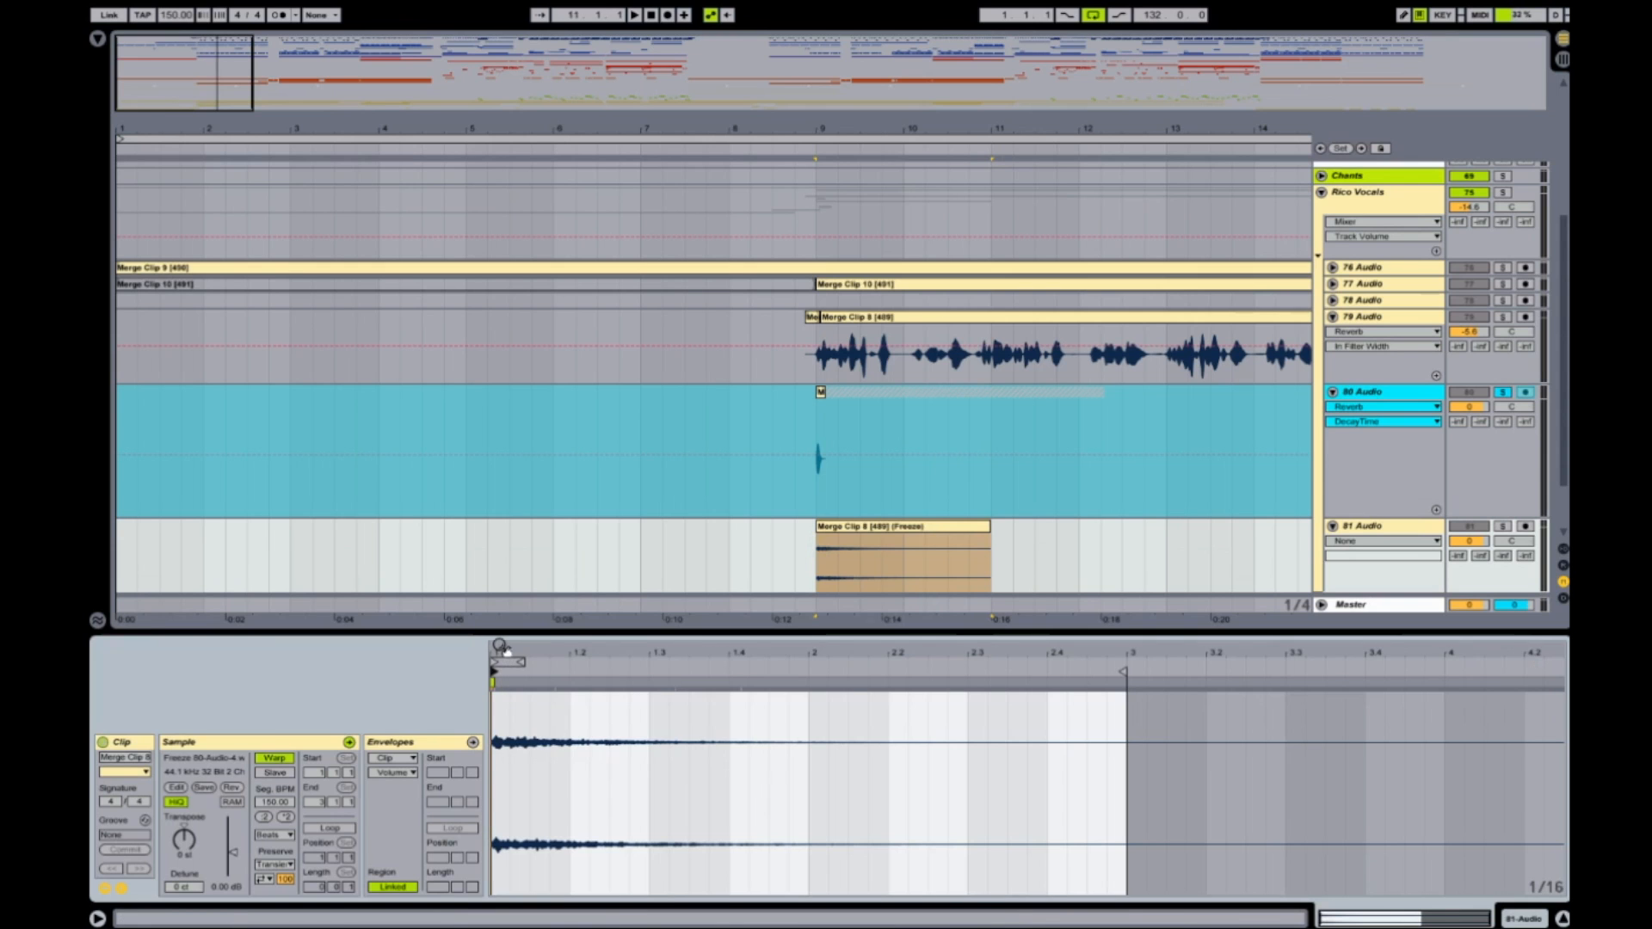
left_click_drag(500, 647, 497, 681)
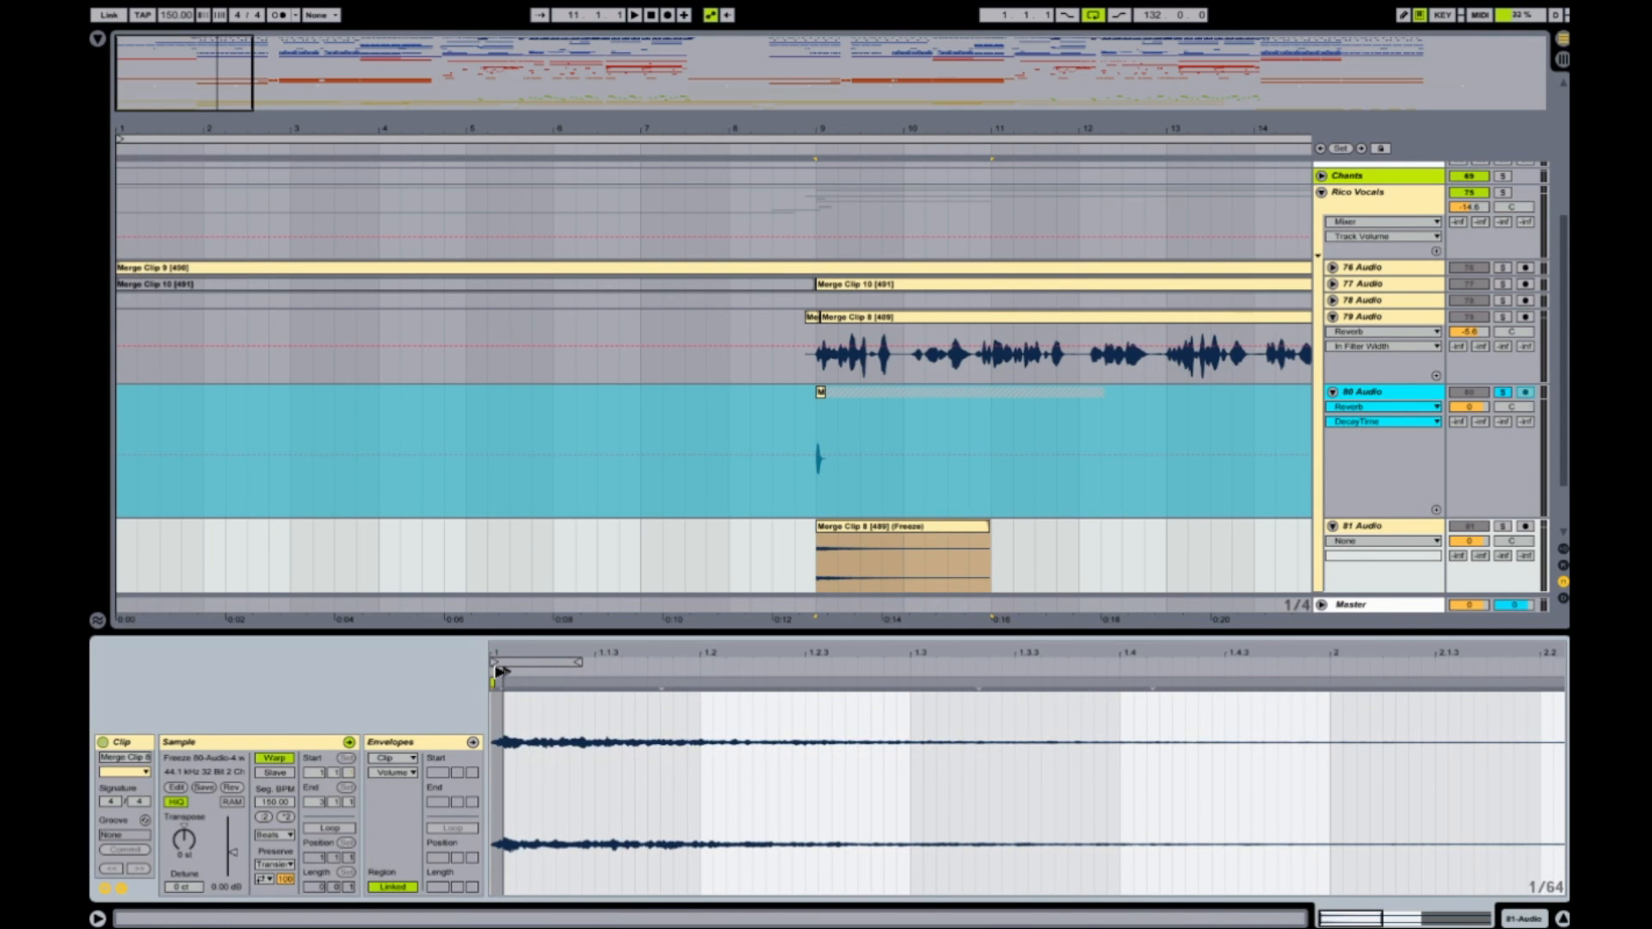
left_click_drag(504, 672, 516, 674)
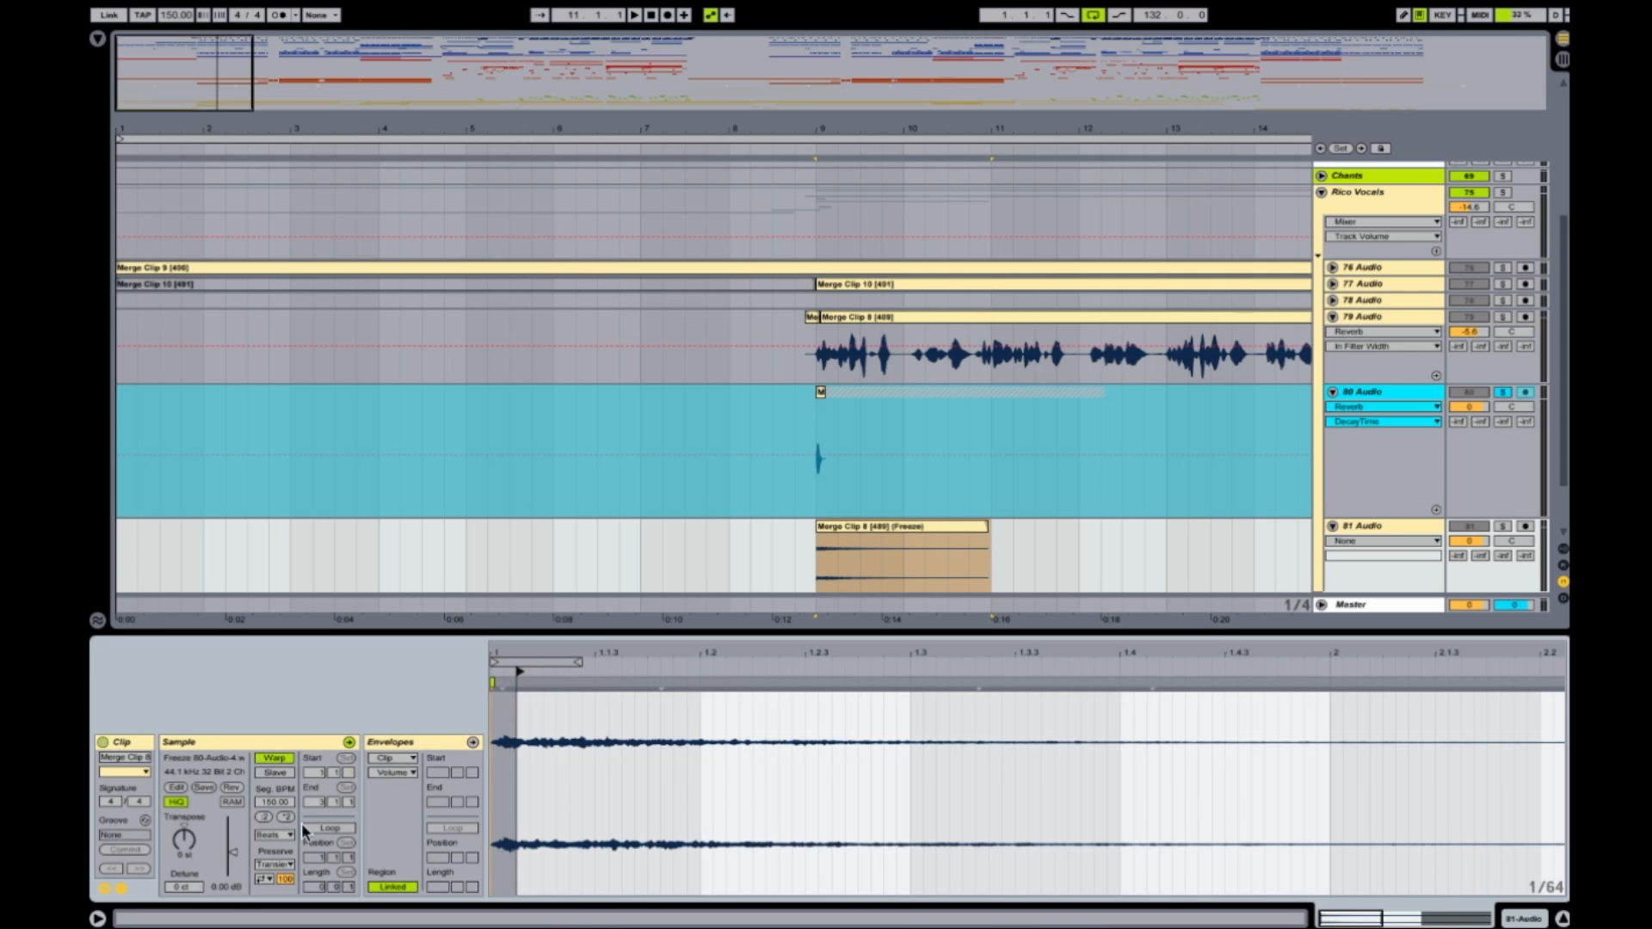
left_click_drag(233, 854, 232, 824)
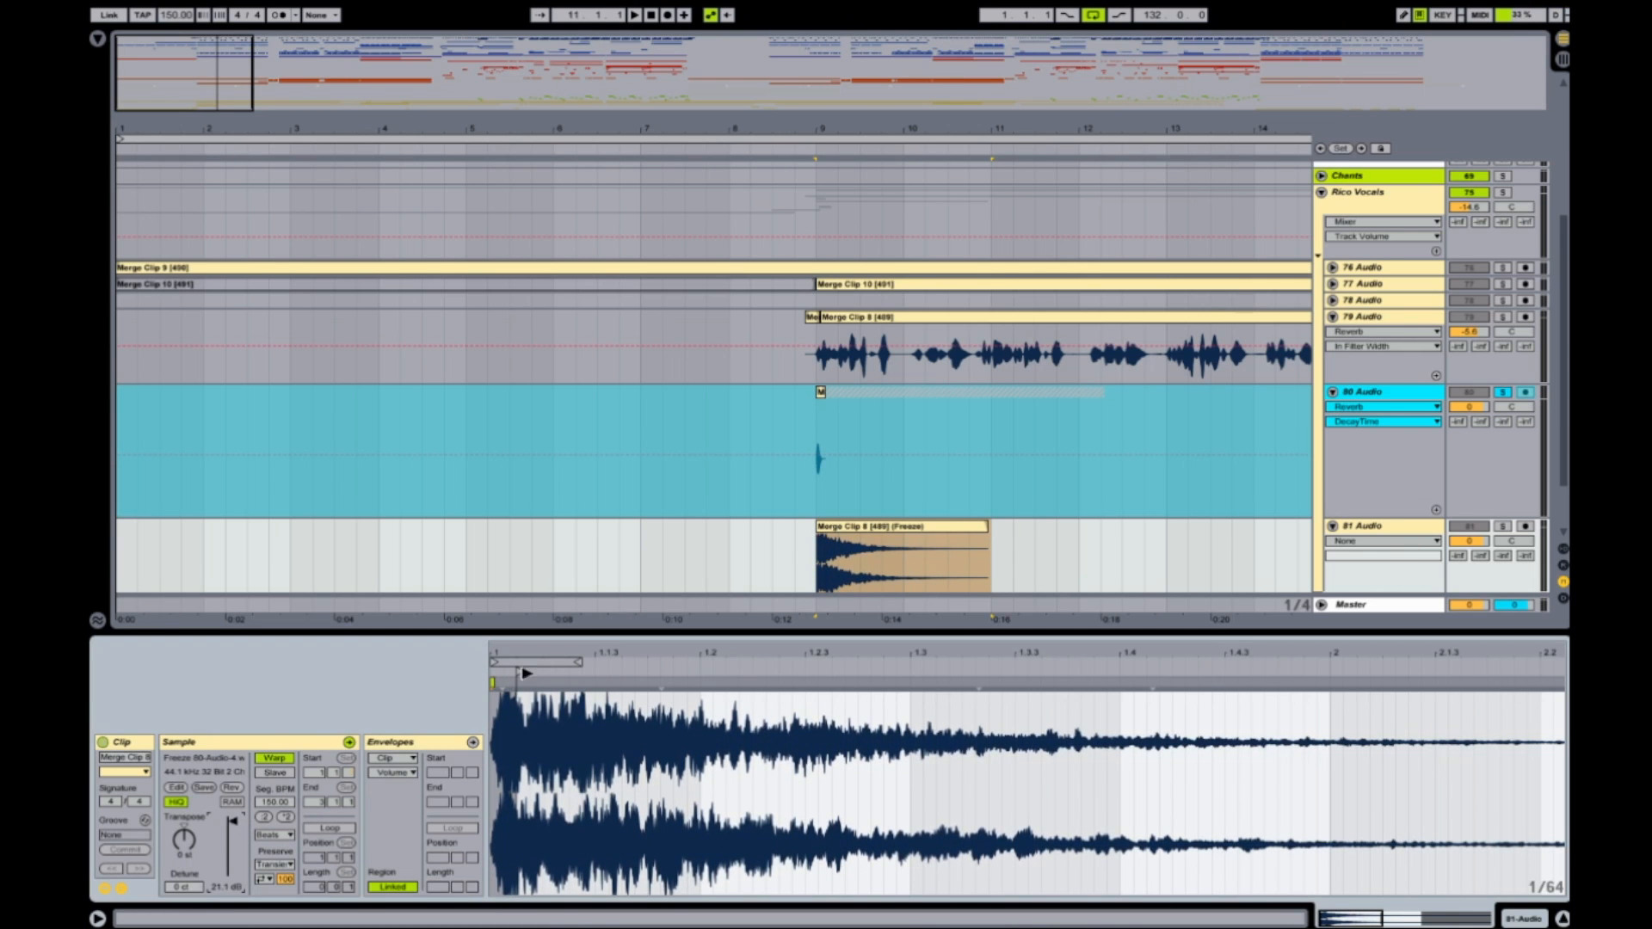
left_click_drag(519, 671, 611, 671)
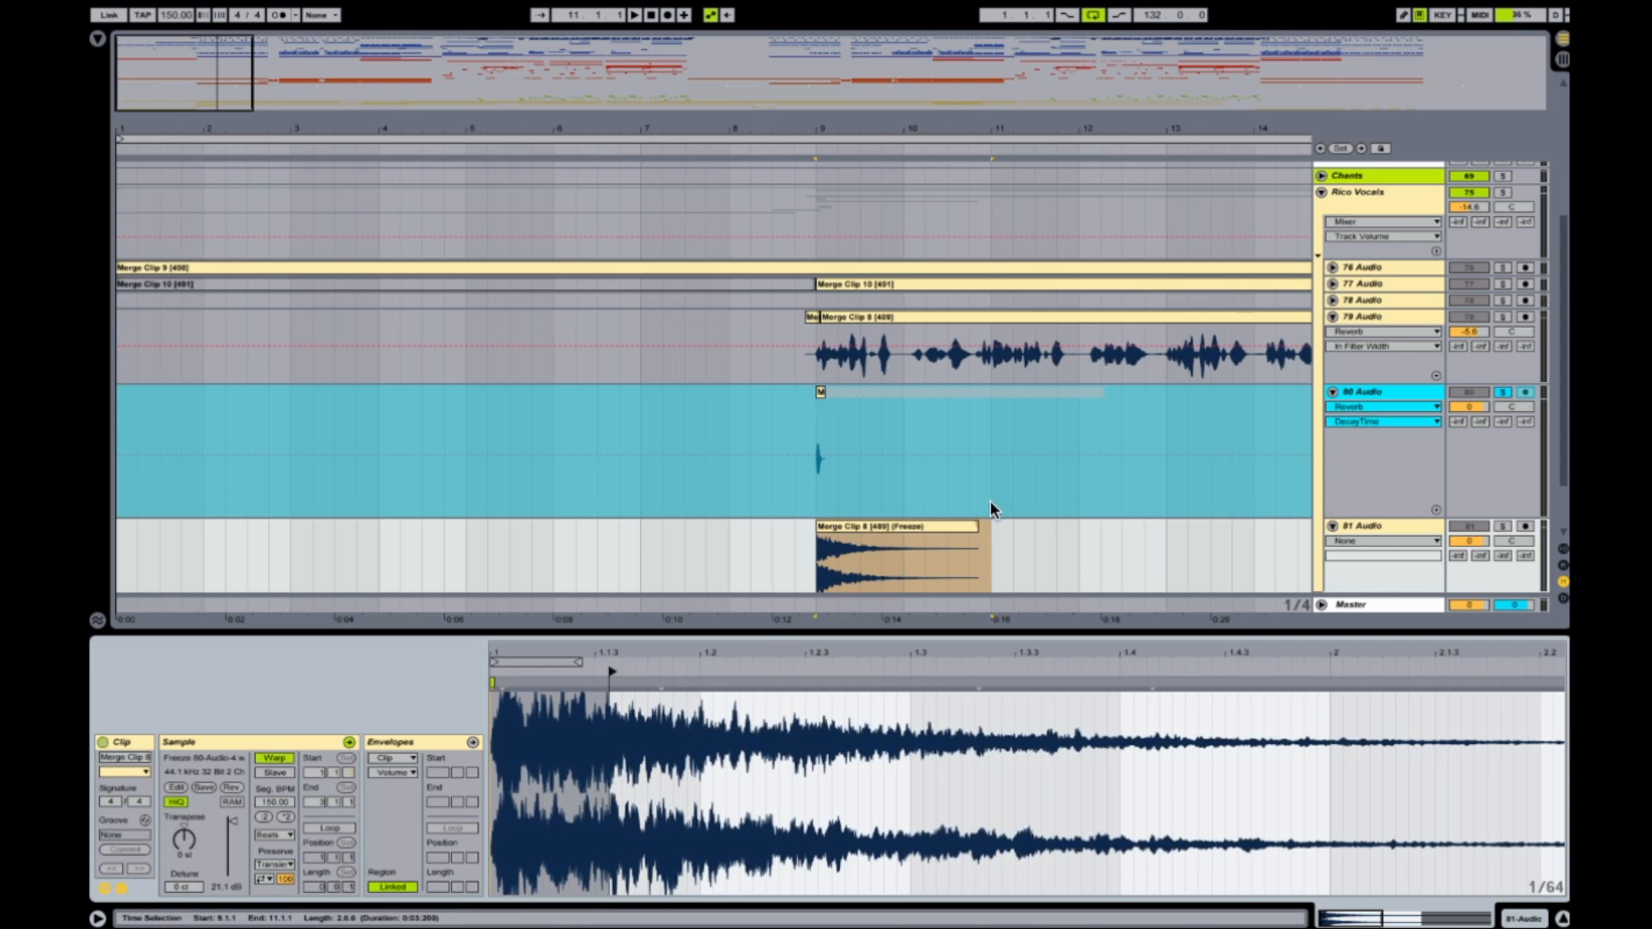
left_click(982, 526)
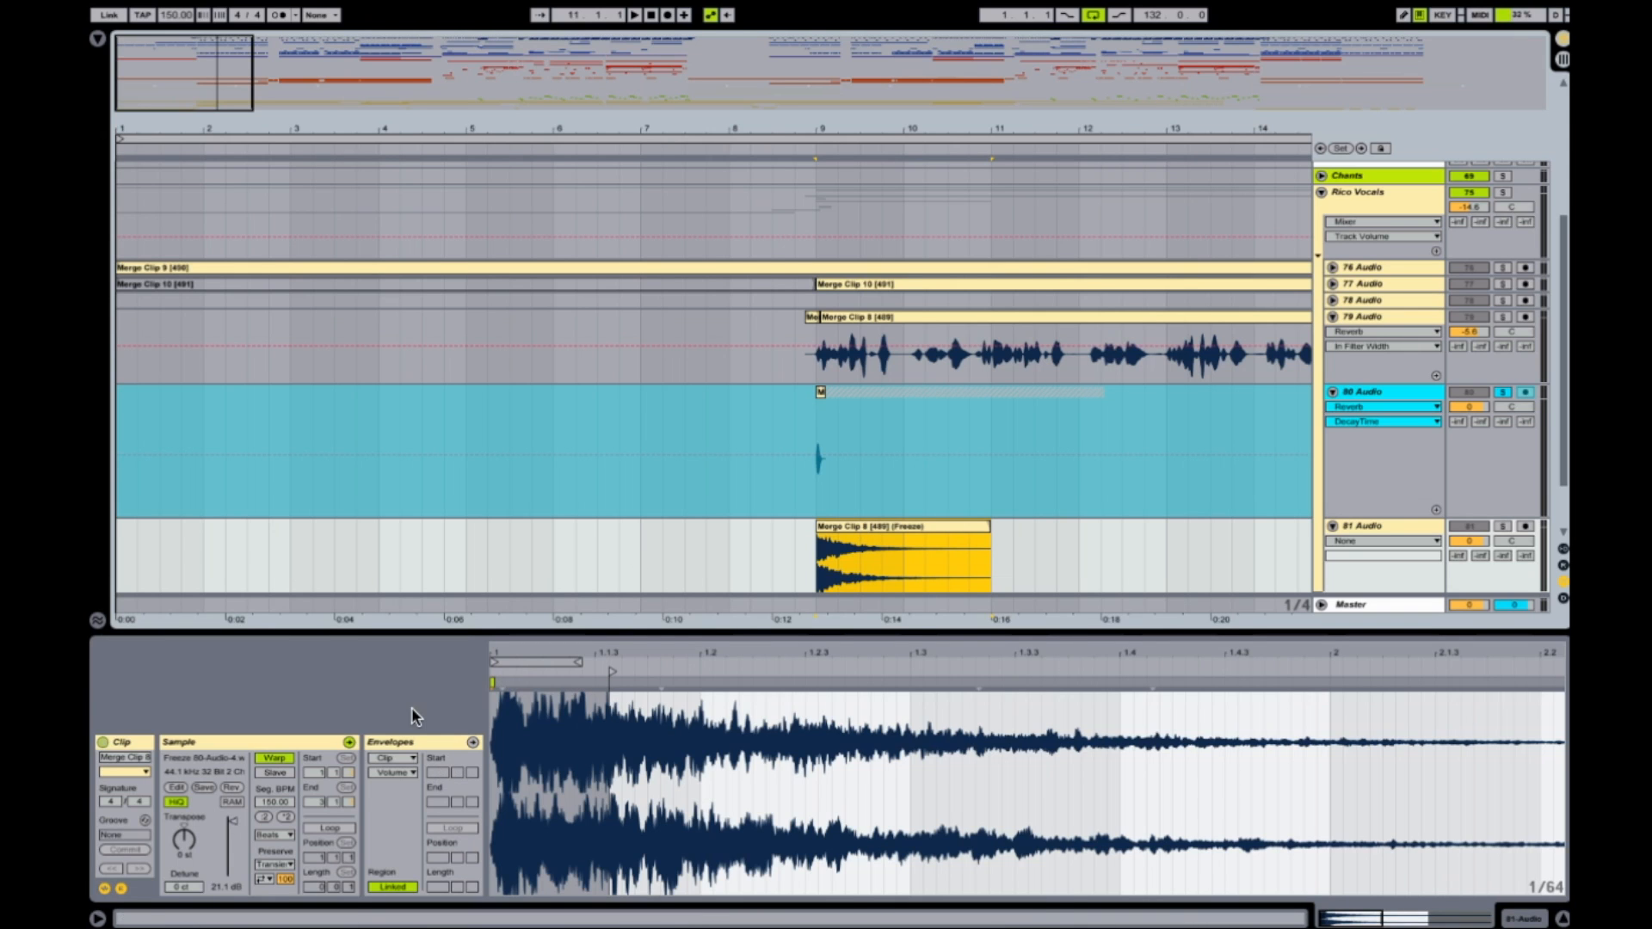
Reverse the freeze clip on 81 Audio and move it to span bars 7 to 9, directly before the vocal.
left_click(234, 785)
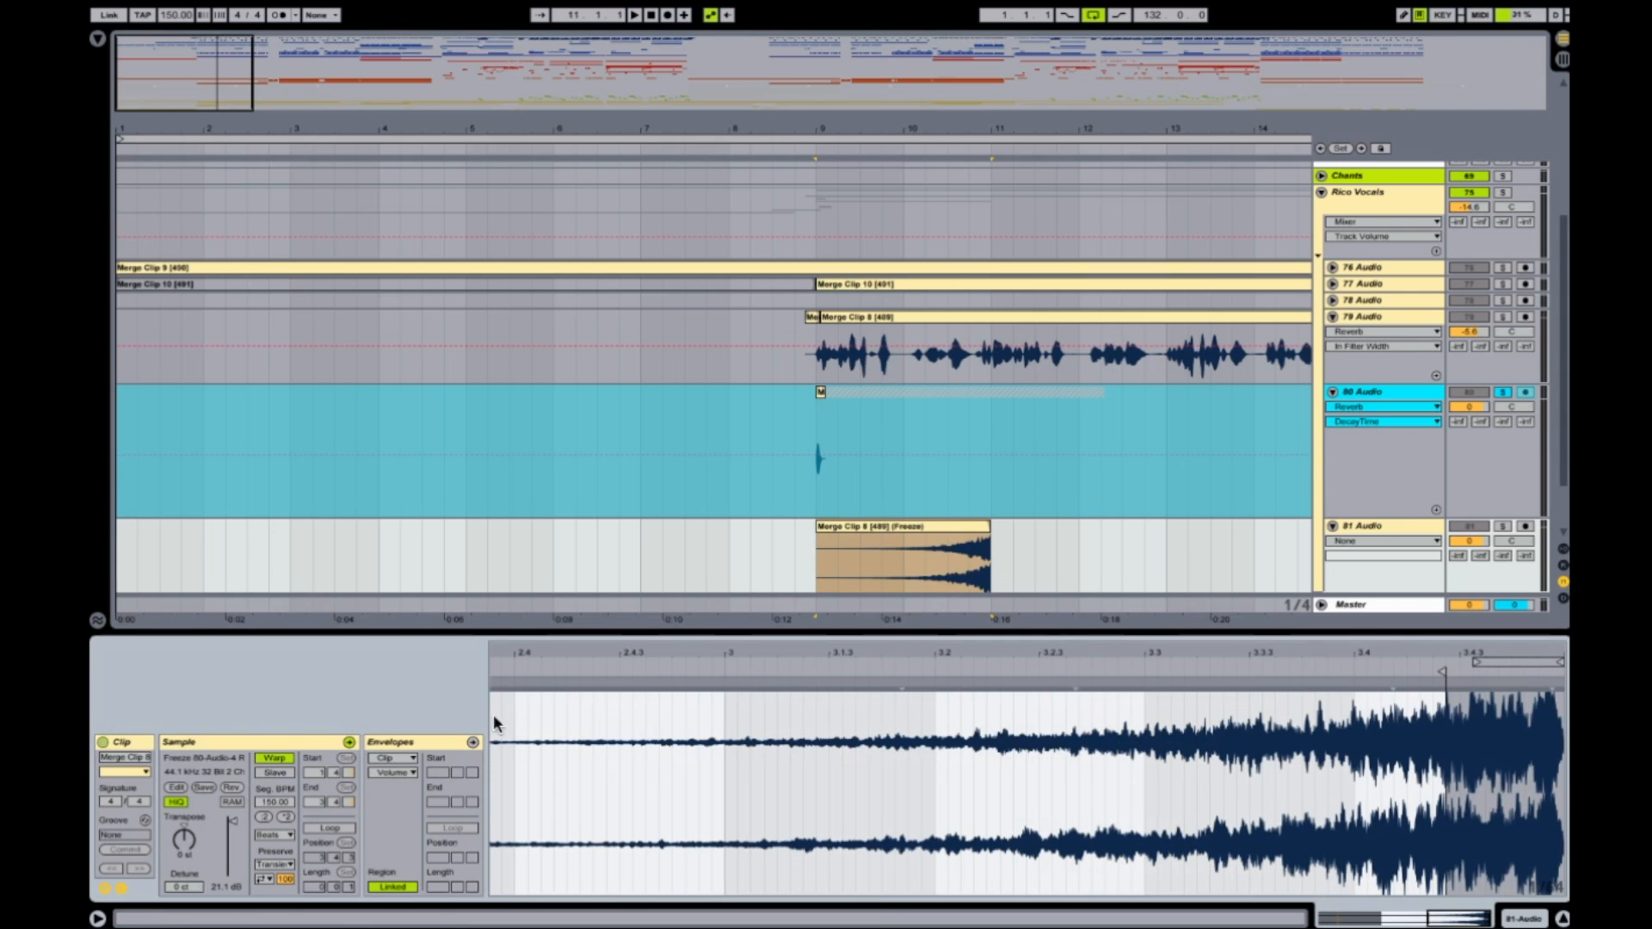
left_click_drag(939, 542, 755, 536)
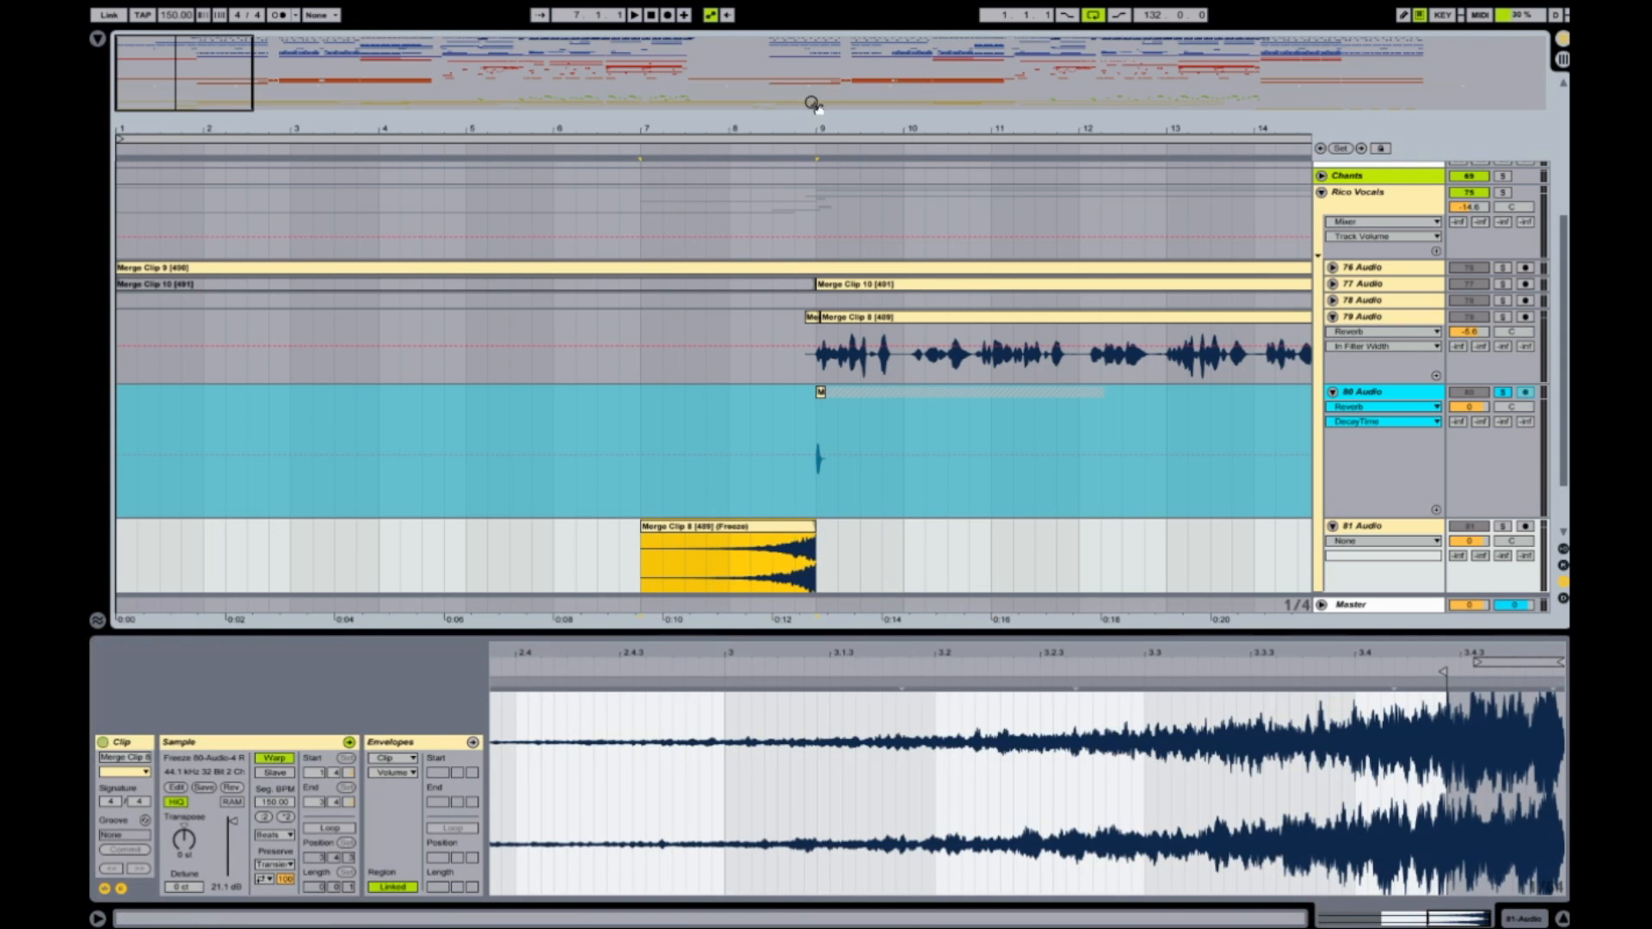
Extend the reversed clip's end slightly past bar 9 and shape a short curved fade-out over the vocal's first syllable.
mouse_move(815, 120)
left_mouse_down()
mouse_move(820, 161)
mouse_move(840, 138)
mouse_move(850, 148)
mouse_move(779, 150)
left_mouse_up()
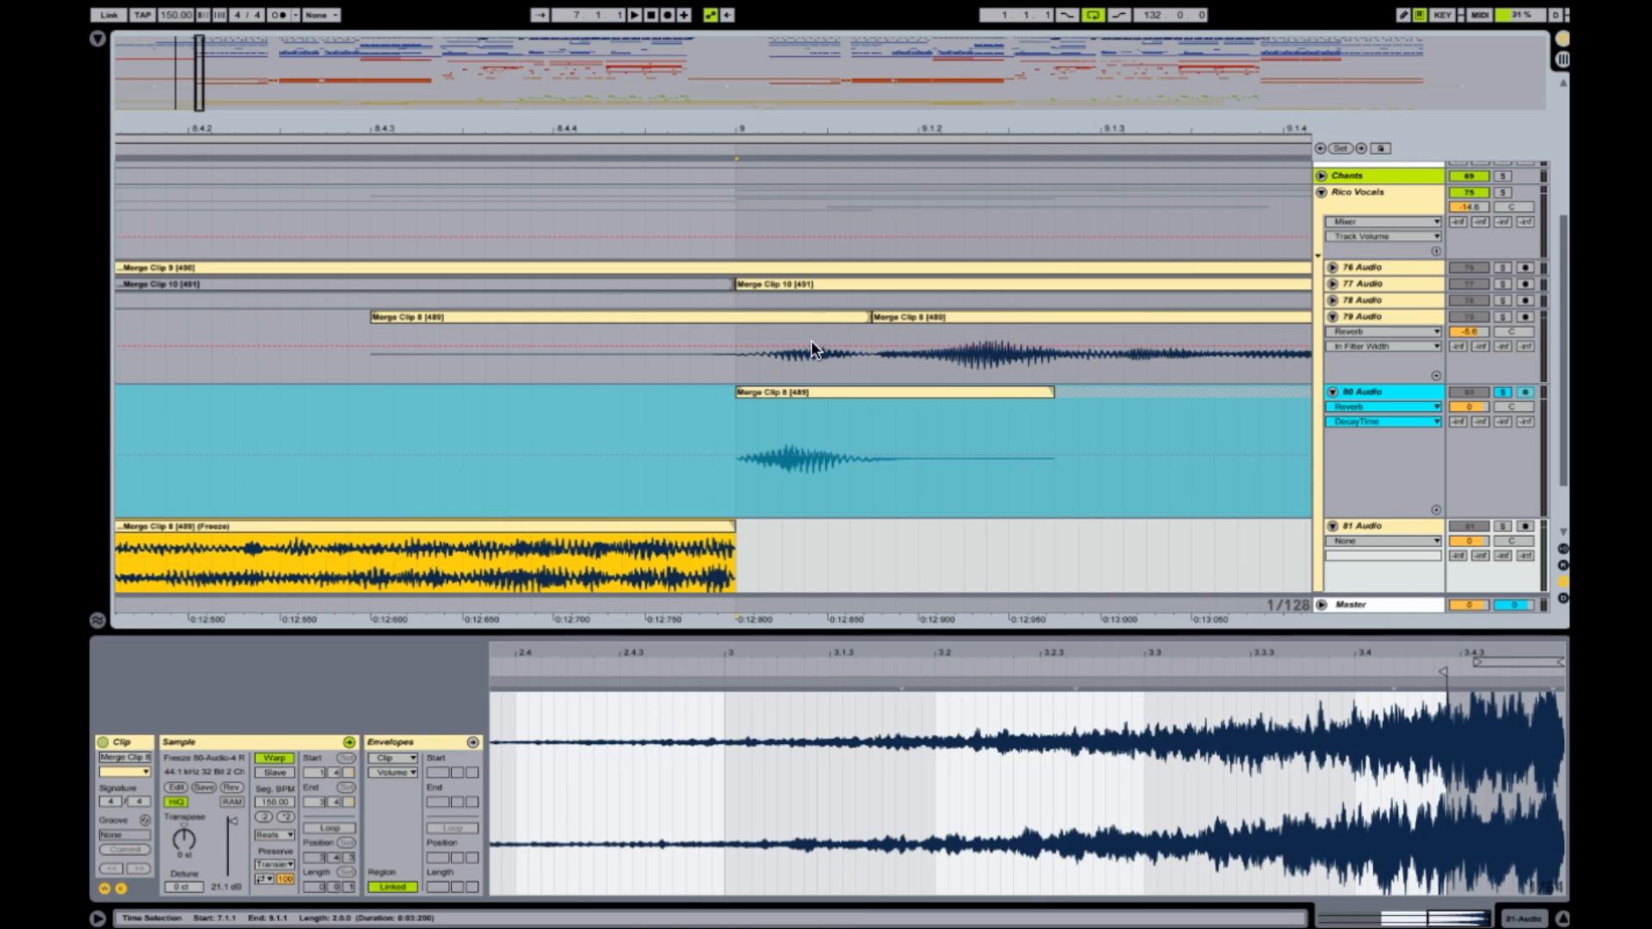
left_click_drag(735, 526, 817, 525)
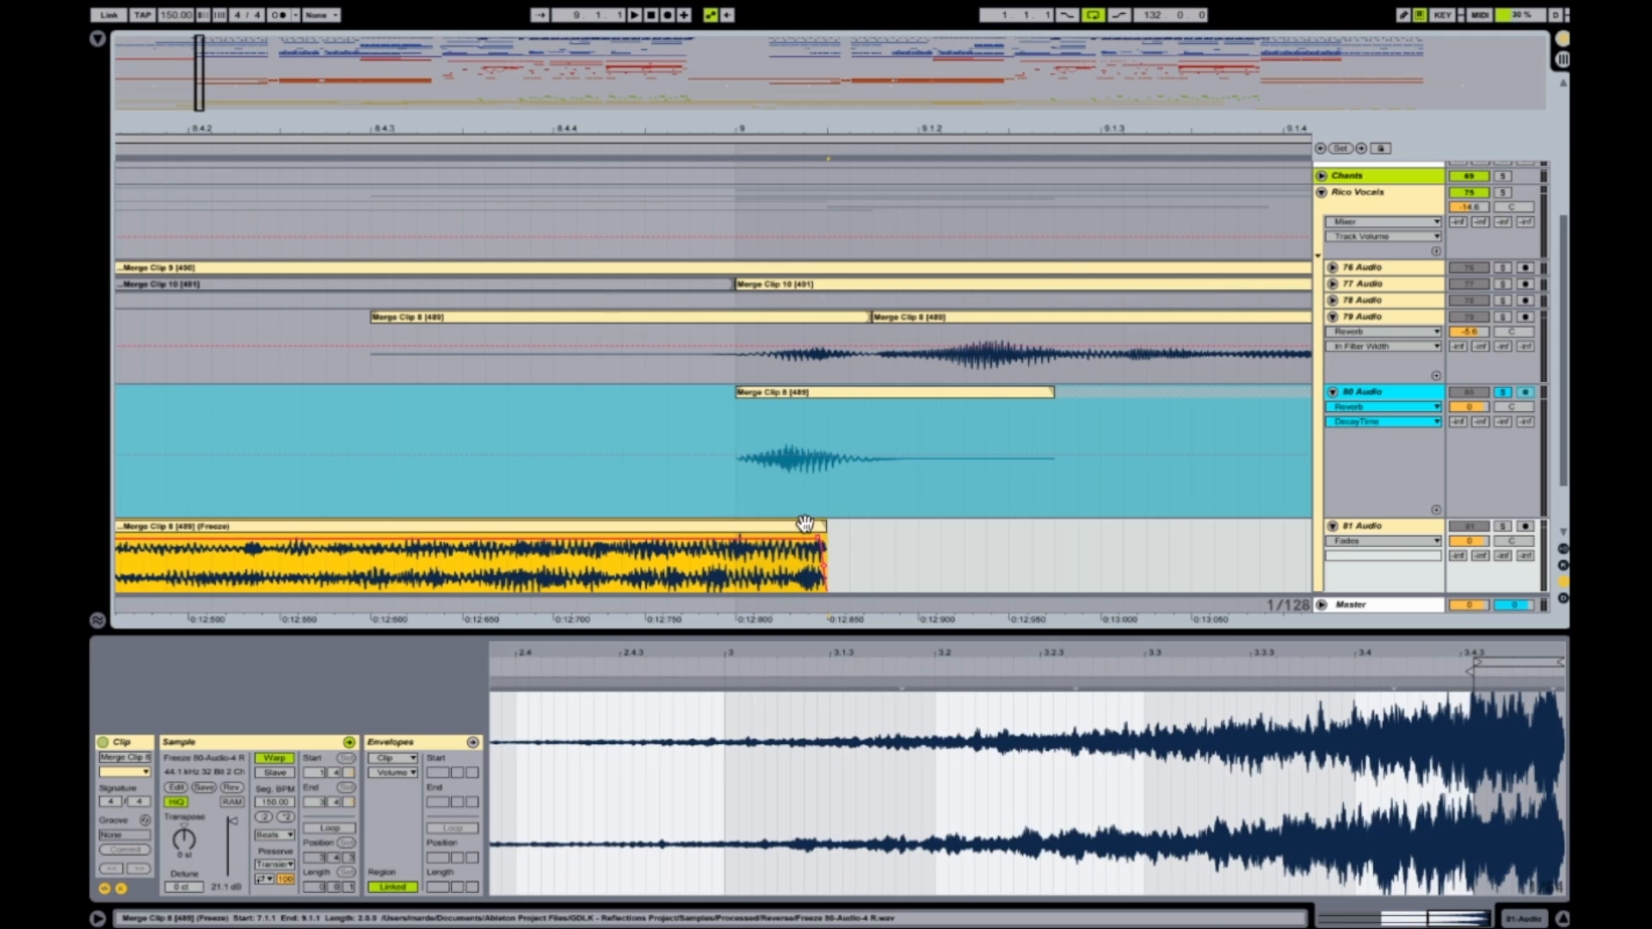
left_click(825, 555)
left_click_drag(819, 537, 778, 580)
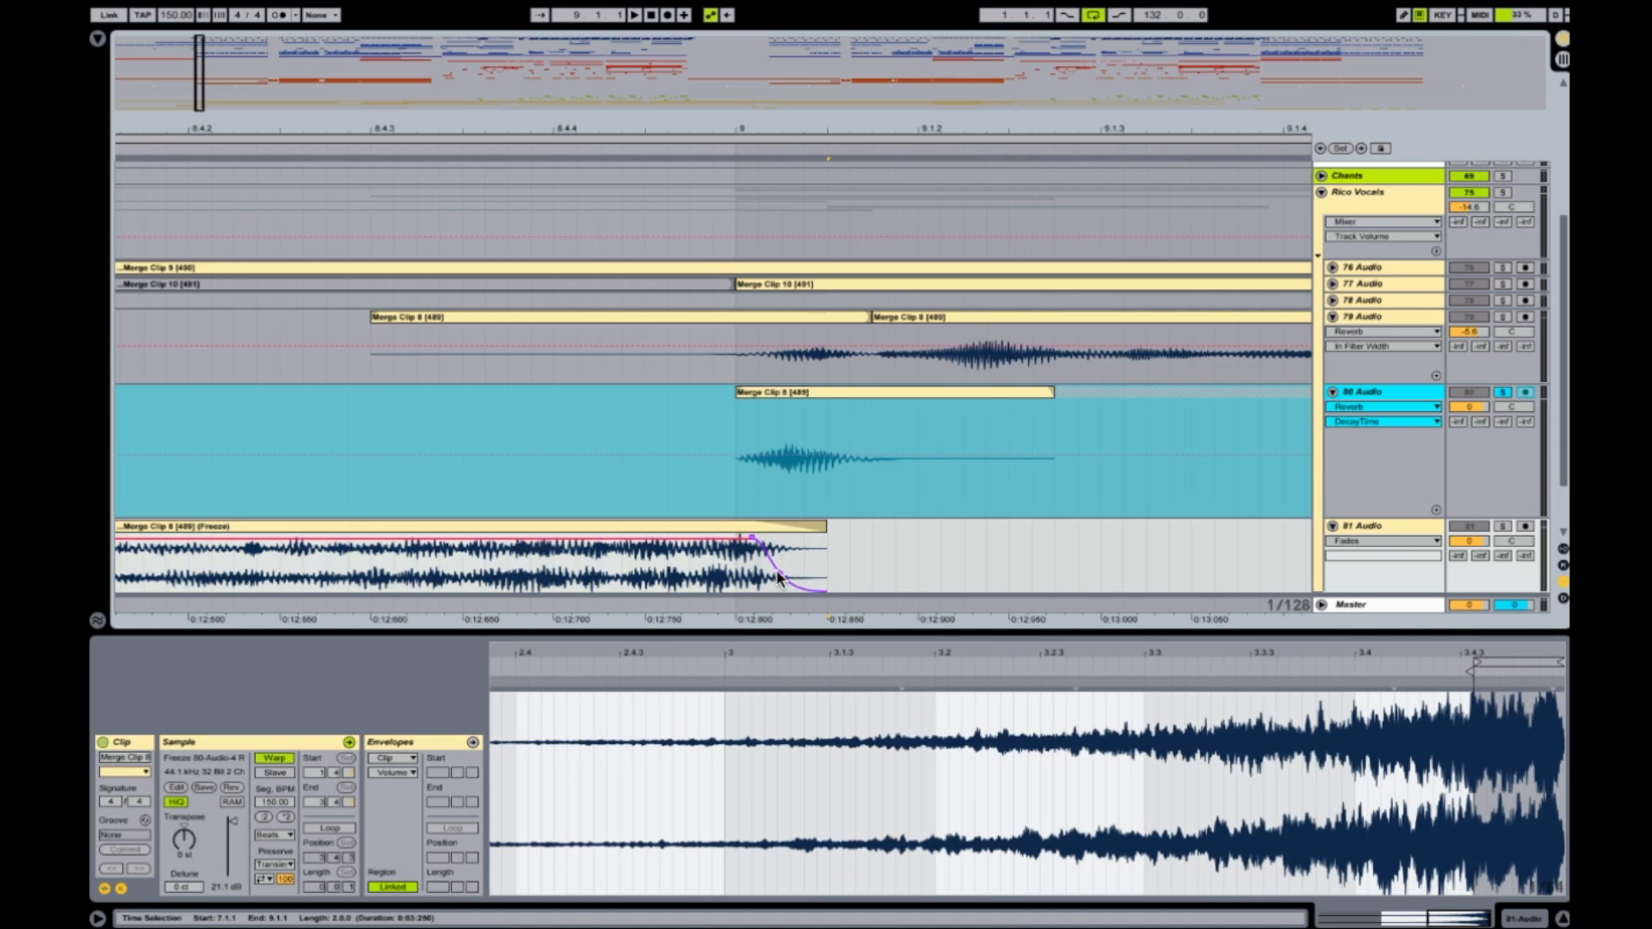
Solo 81 Audio, play the reversed swell from bar 7 and lower the track volume to -8.3 dB.
left_click_drag(716, 132, 769, 52)
scroll(305, 481, "left", 2)
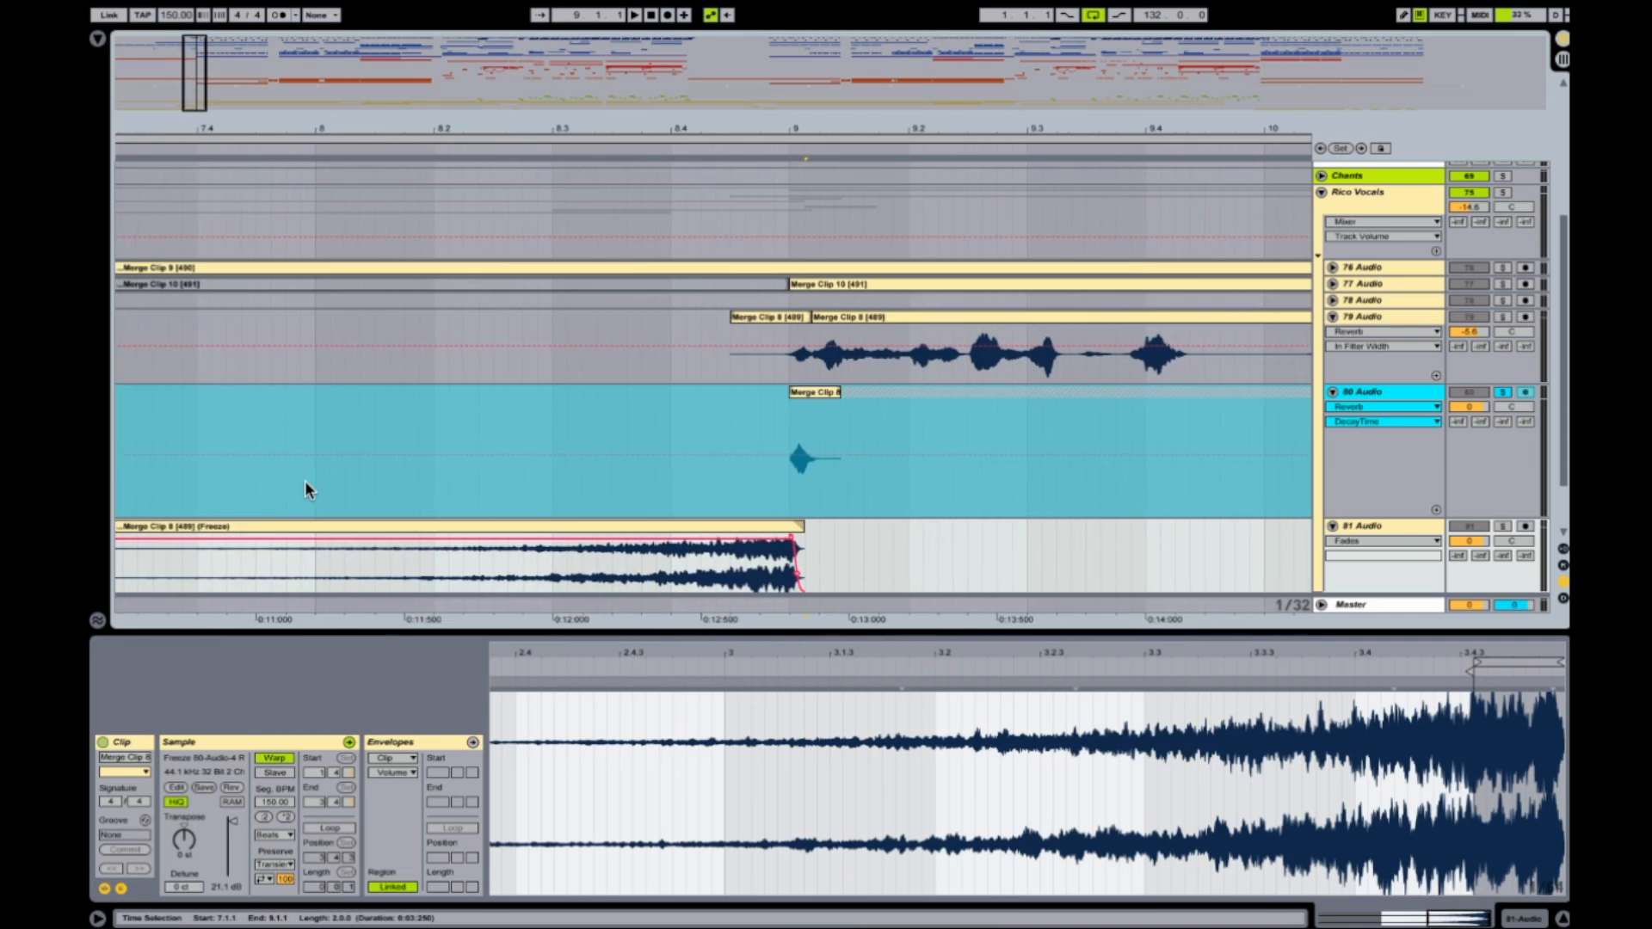
left_click_drag(568, 124, 568, 164)
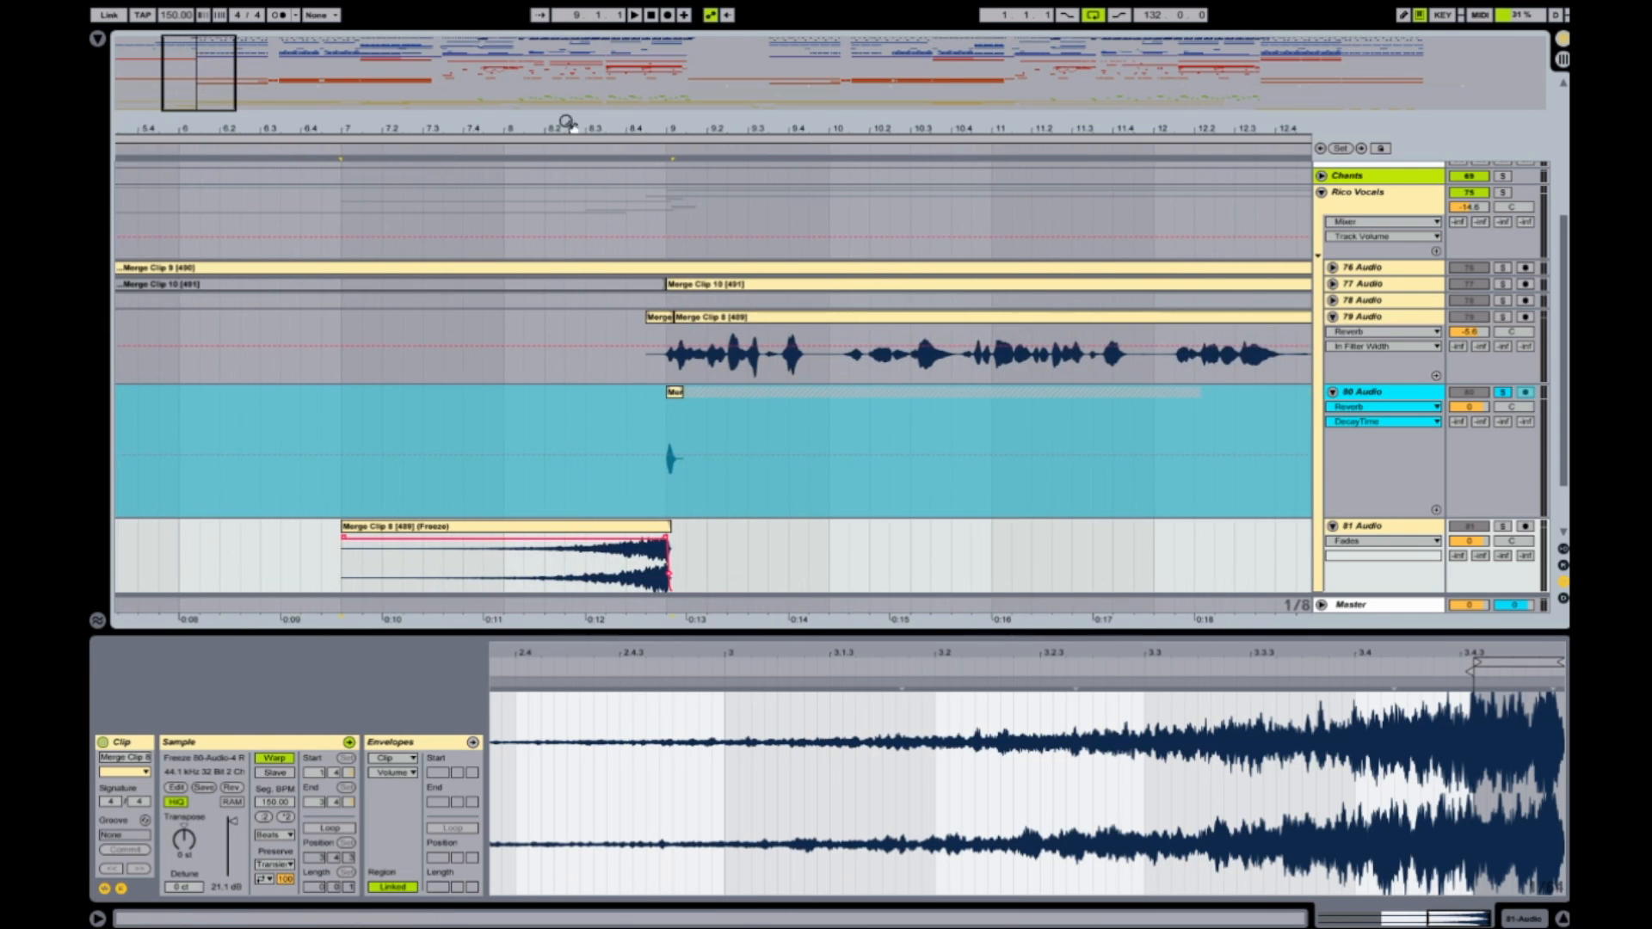
left_click(1502, 527)
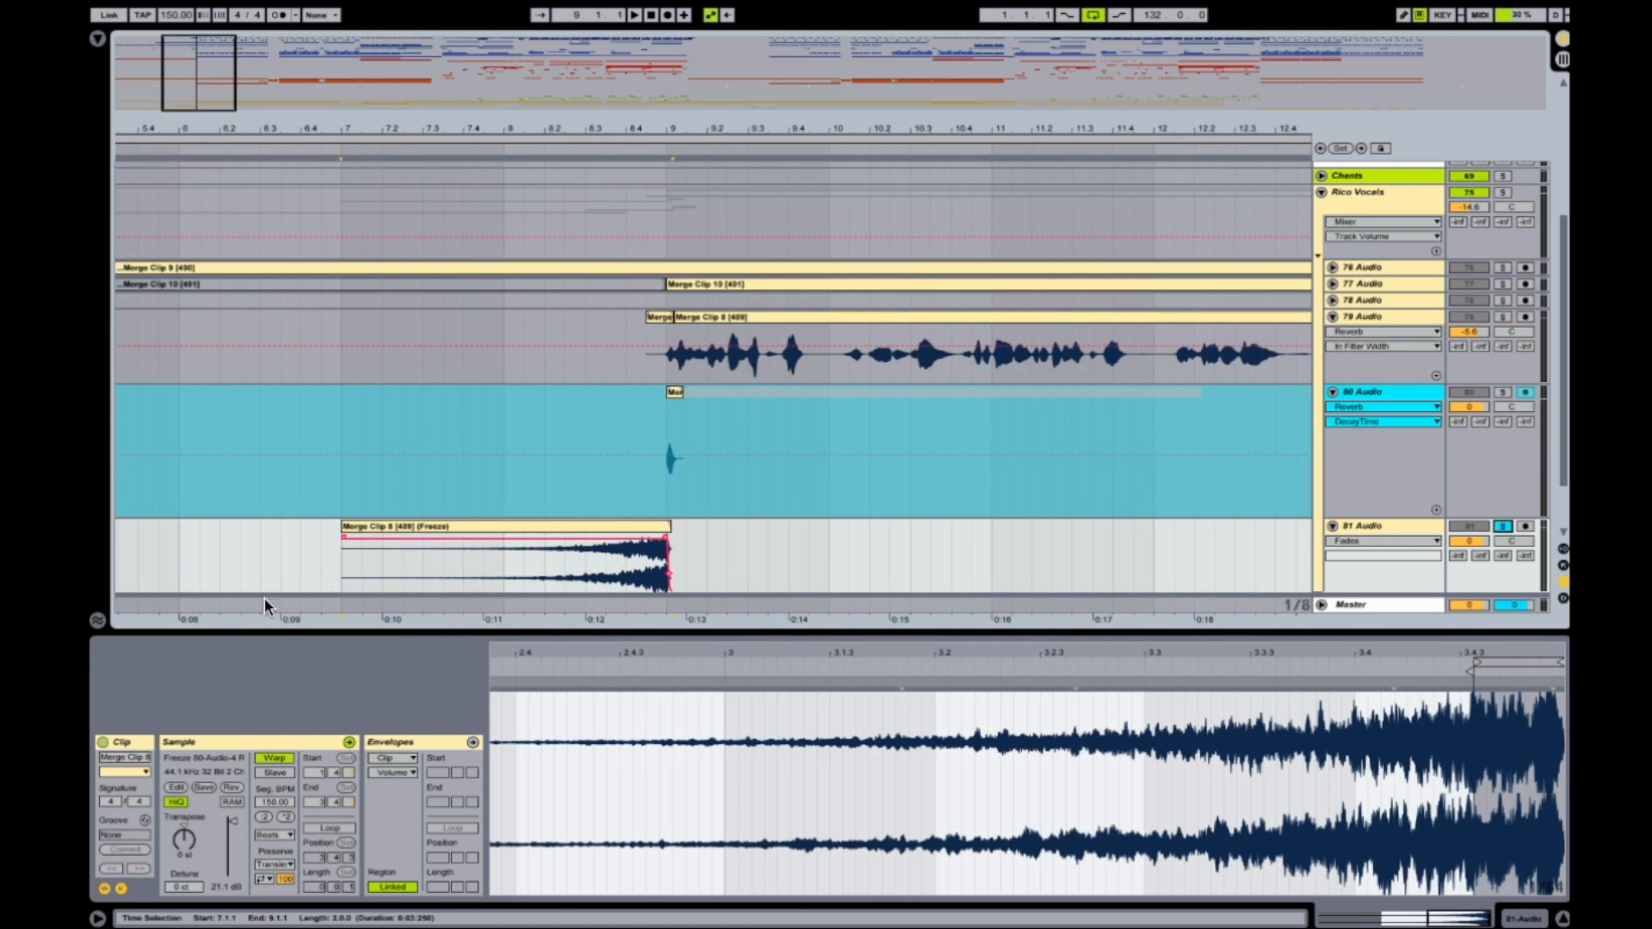
left_click(334, 573)
key("space")
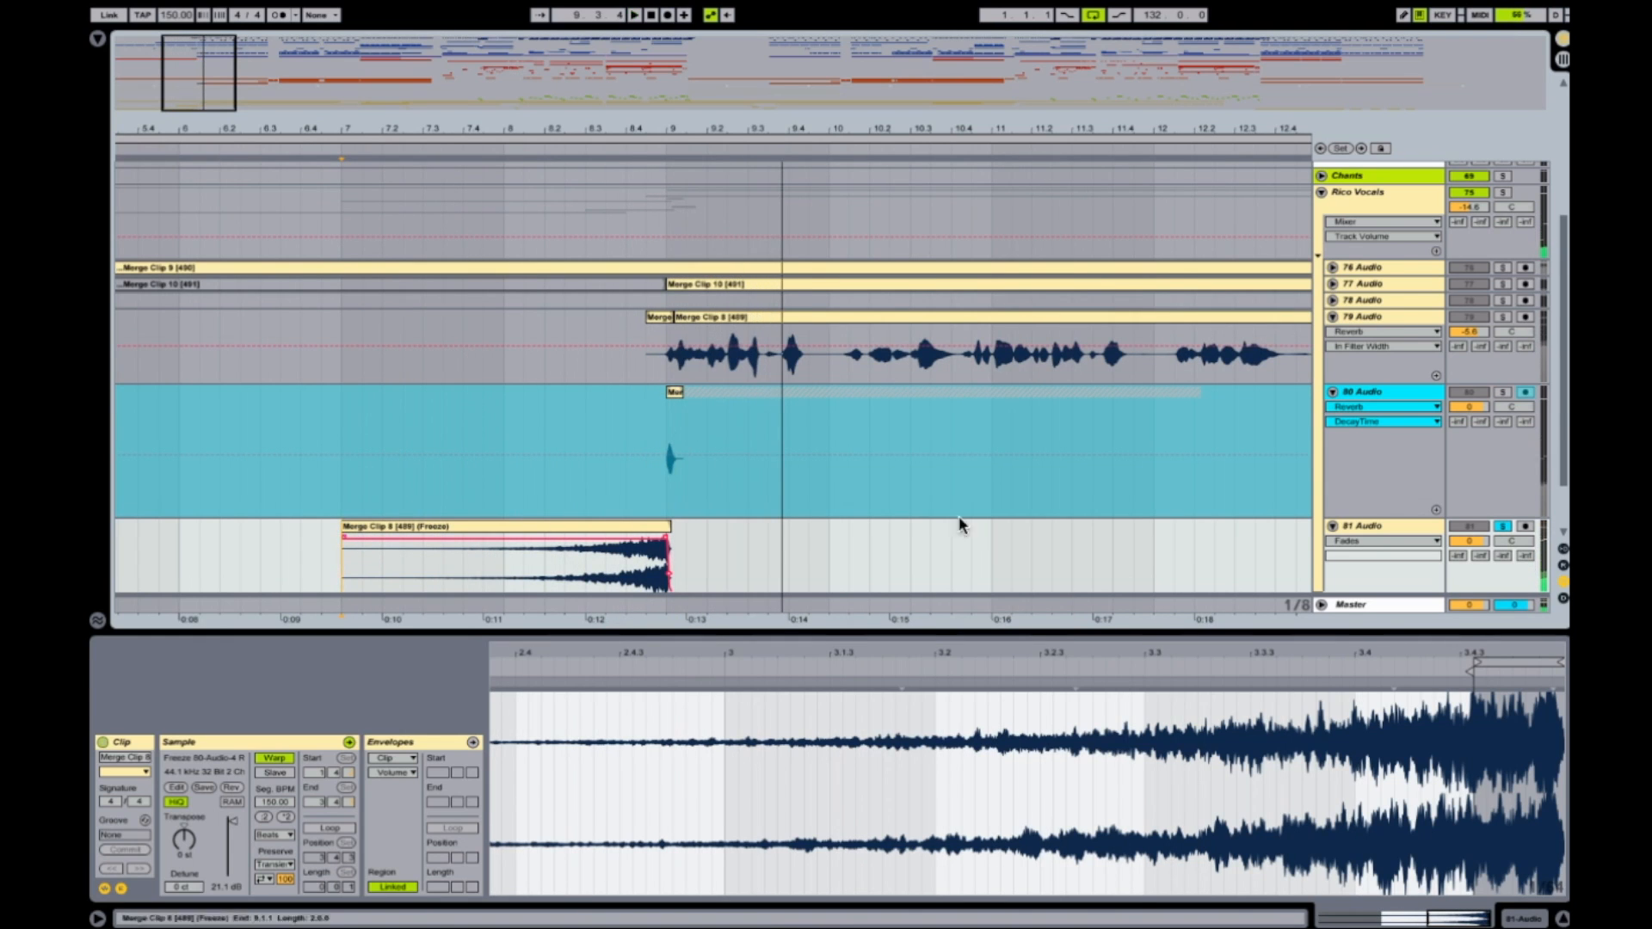
left_click_drag(1470, 542, 1470, 568)
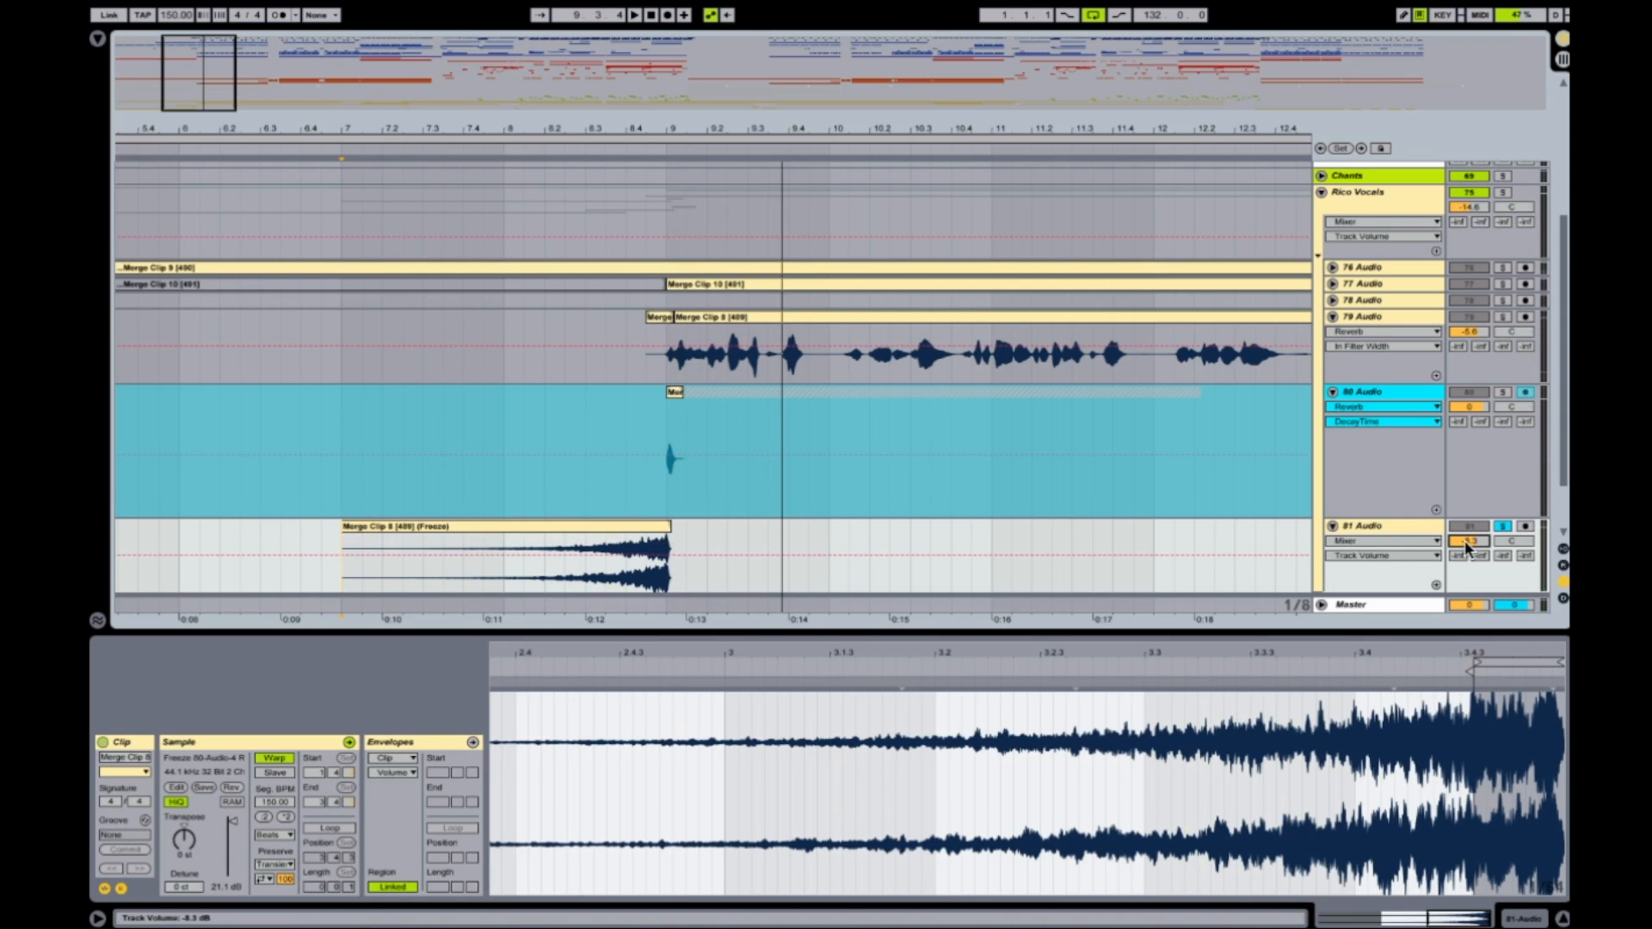
Move the solo from 81 Audio to the Rico Vocals group, play from bar 7 and lower 81 Audio's volume slightly further.
left_click(1501, 523)
left_click(1503, 192)
key("space")
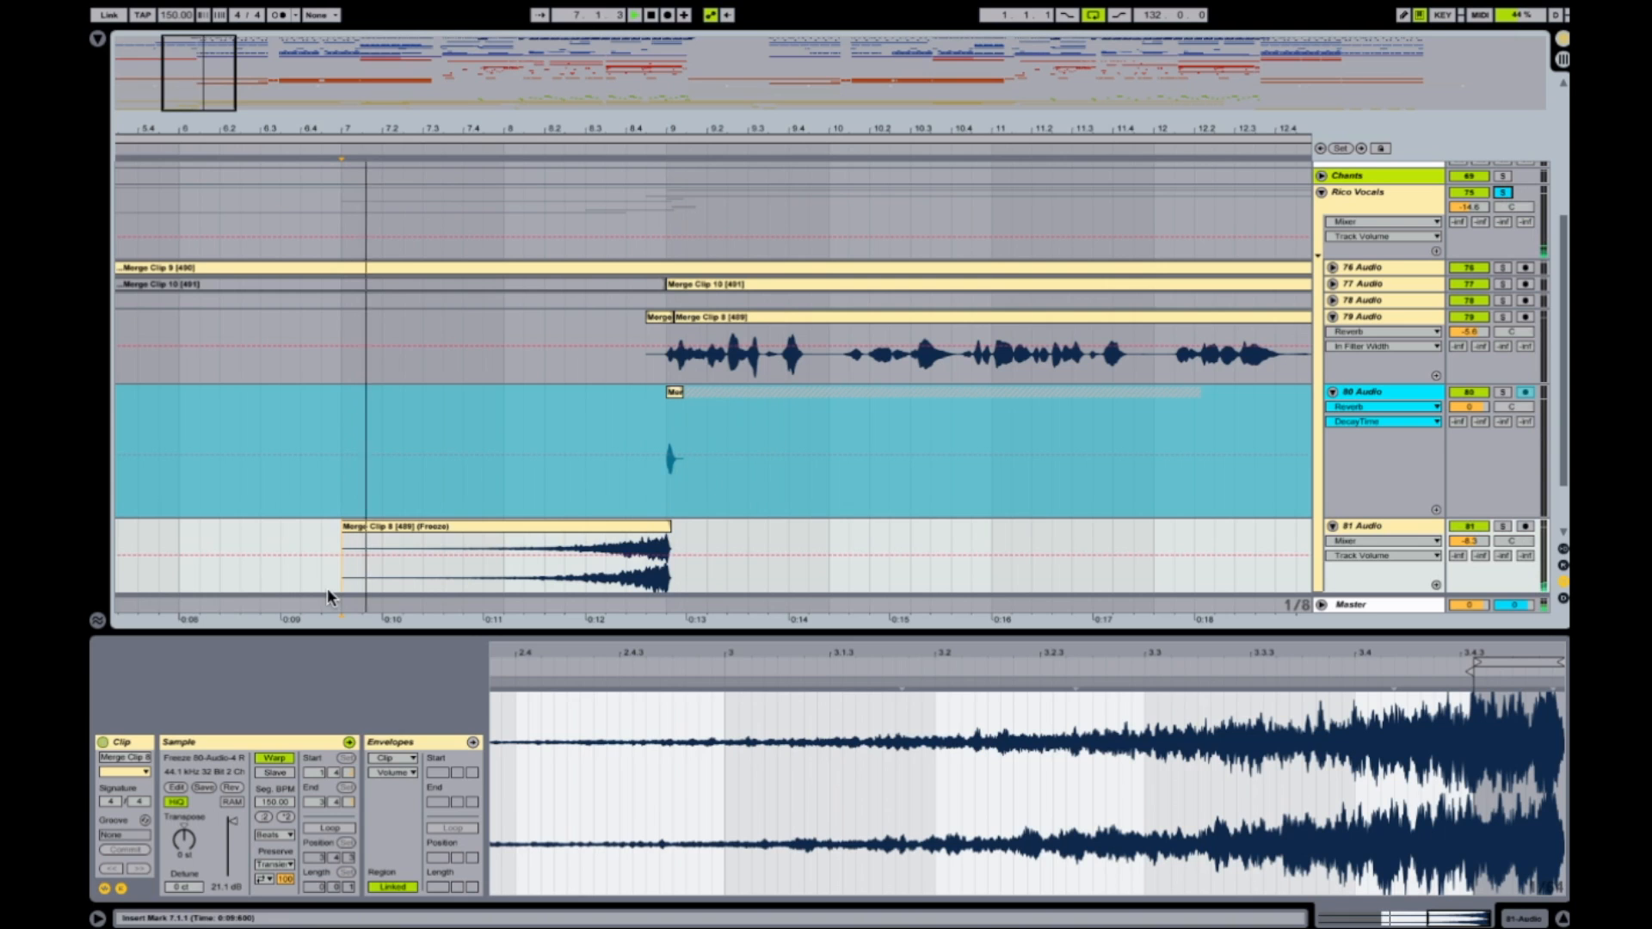
left_click_drag(1466, 540, 1465, 546)
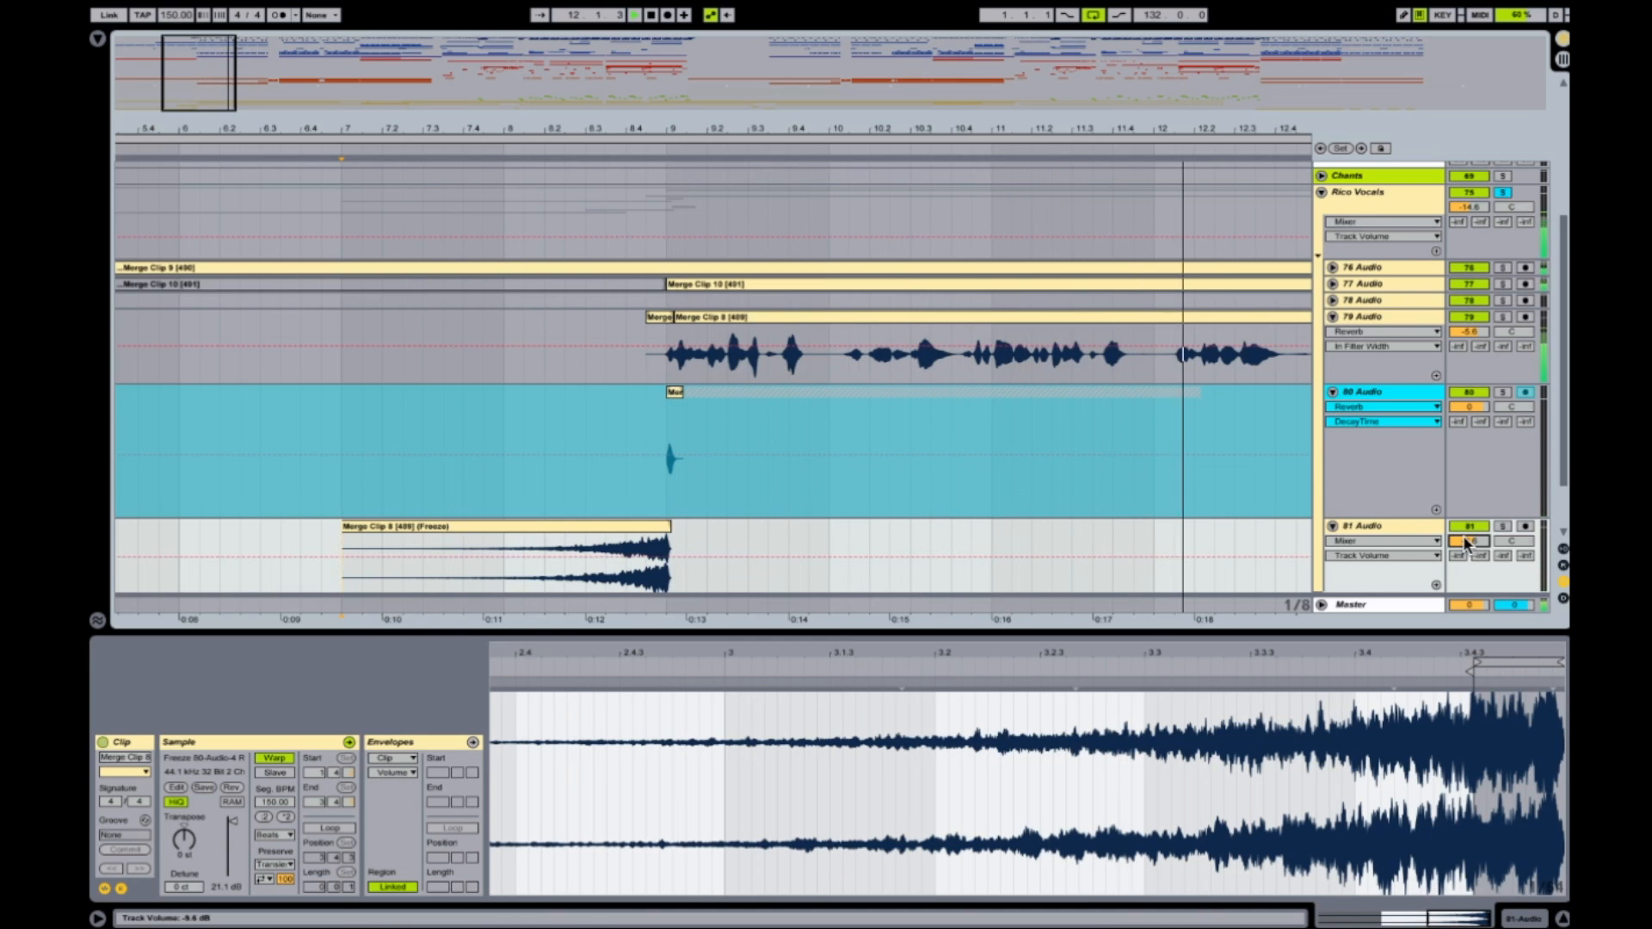
Try a long fade-in on the reversed swell clip and pull it back to the clip's start.
left_click(430, 525)
mouse_move(343, 540)
left_mouse_down()
mouse_move(627, 541)
mouse_move(586, 541)
left_mouse_up()
mouse_move(392, 532)
left_mouse_down()
mouse_move(221, 541)
mouse_move(343, 543)
left_mouse_up()
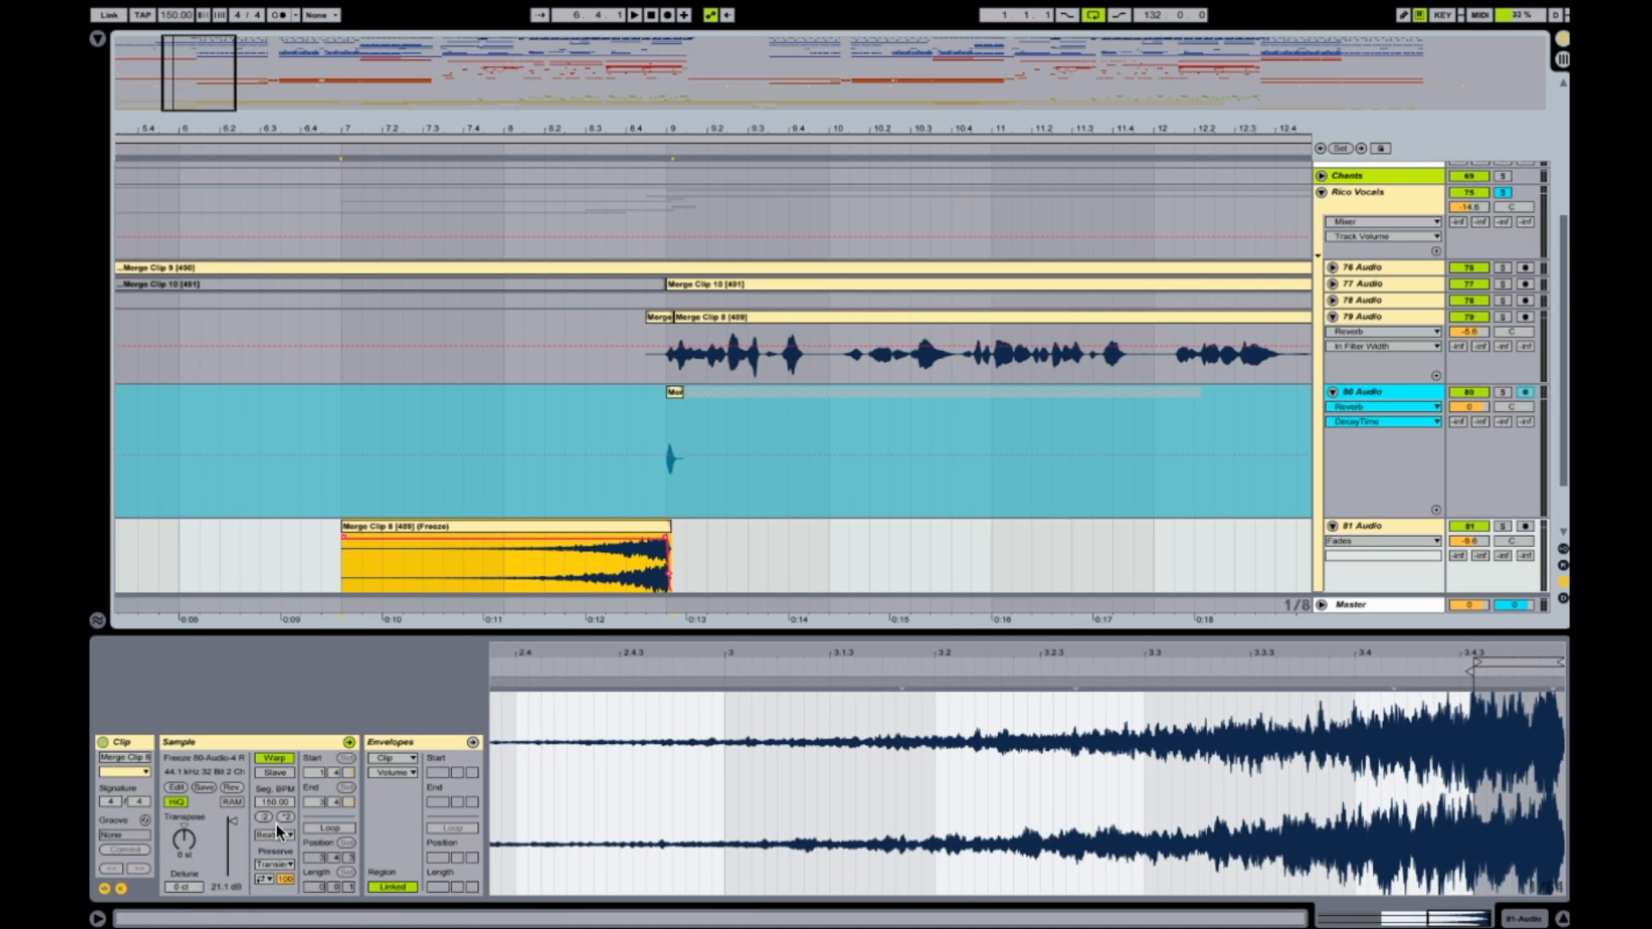
Locate the other reversed vocal clips on 84 Audio, audition the one near bar 29 and set the insert marker at bar 39.
left_click_drag(593, 110, 582, 233)
left_click_drag(659, 135, 229, 135)
scroll(302, 408, "down", 3)
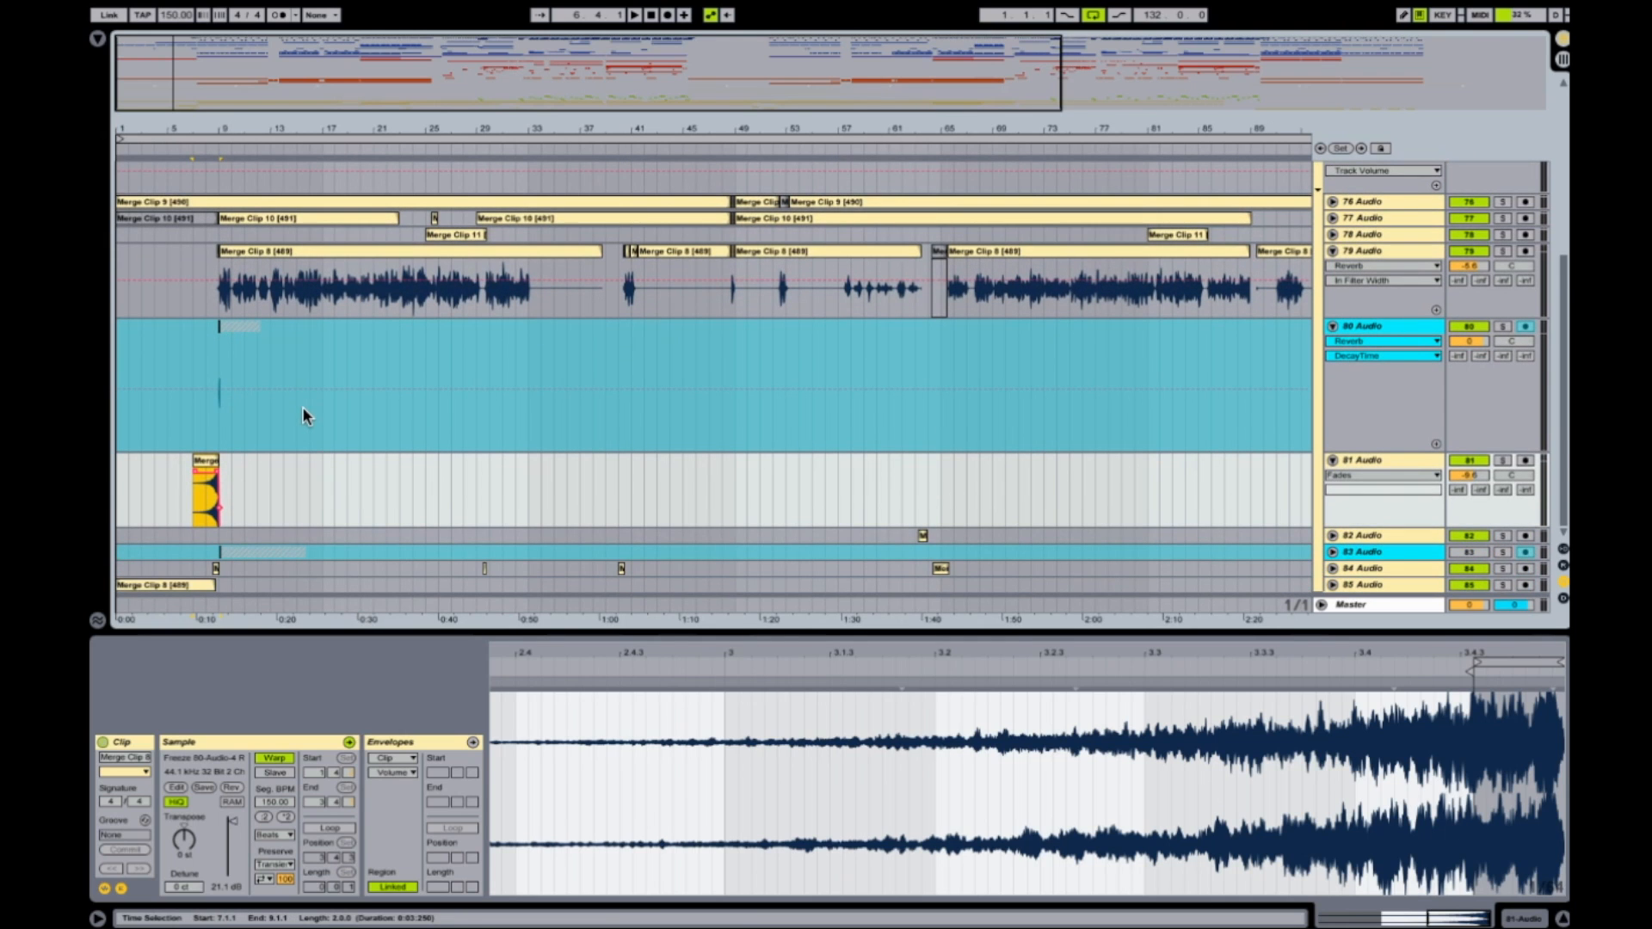
left_click(408, 585)
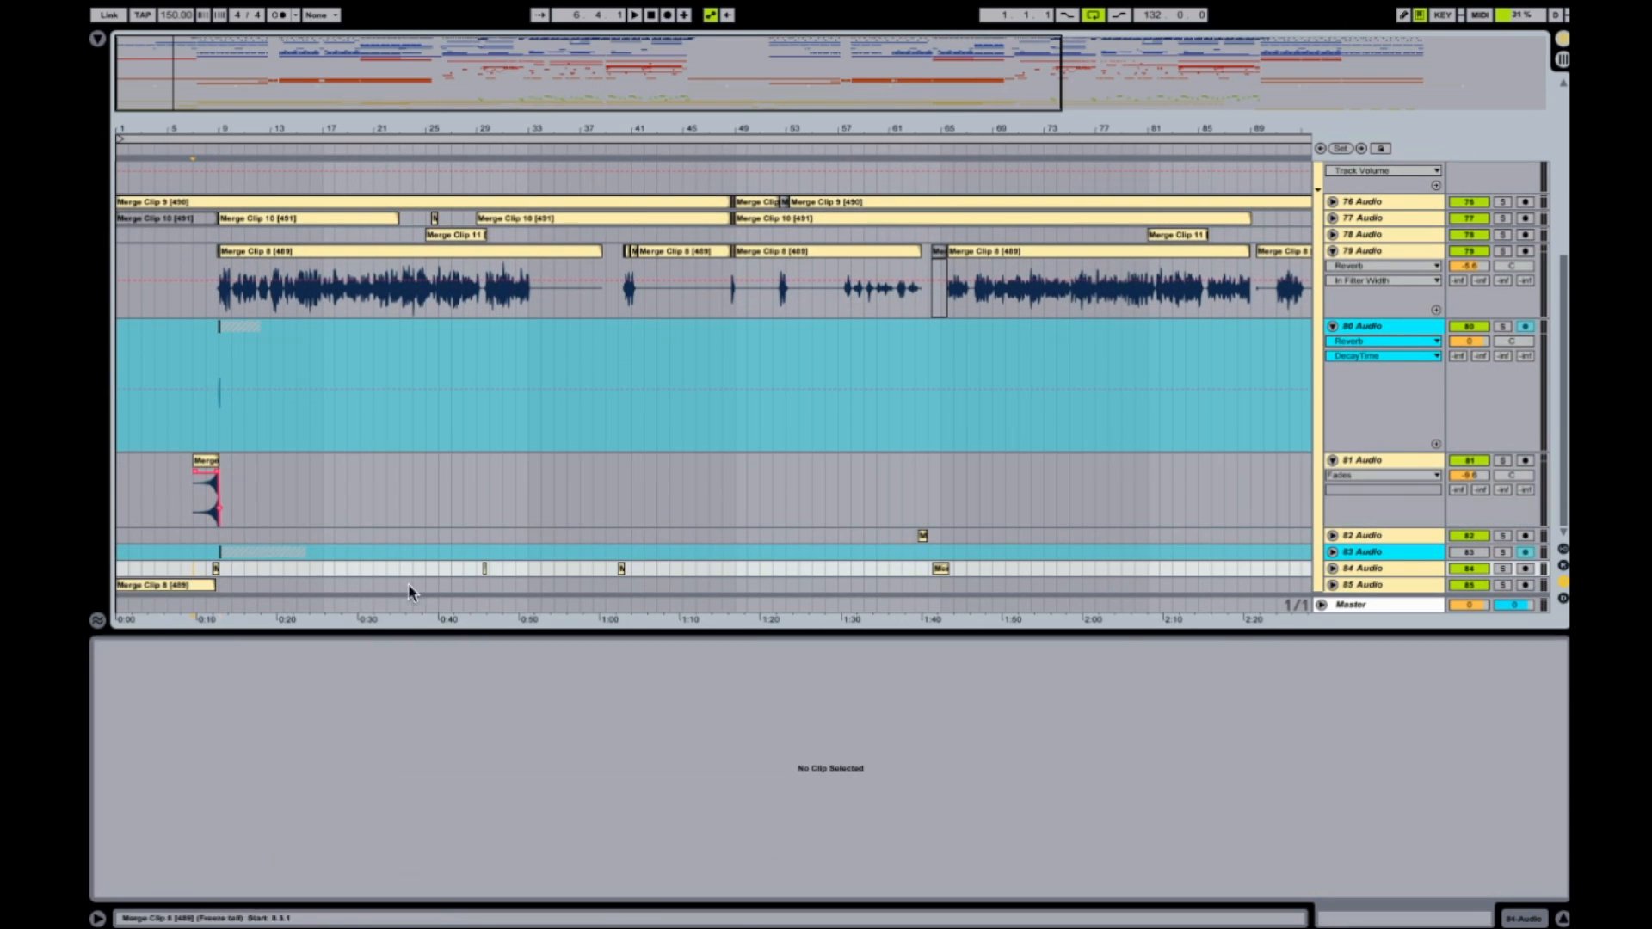
left_click(475, 565)
key("space")
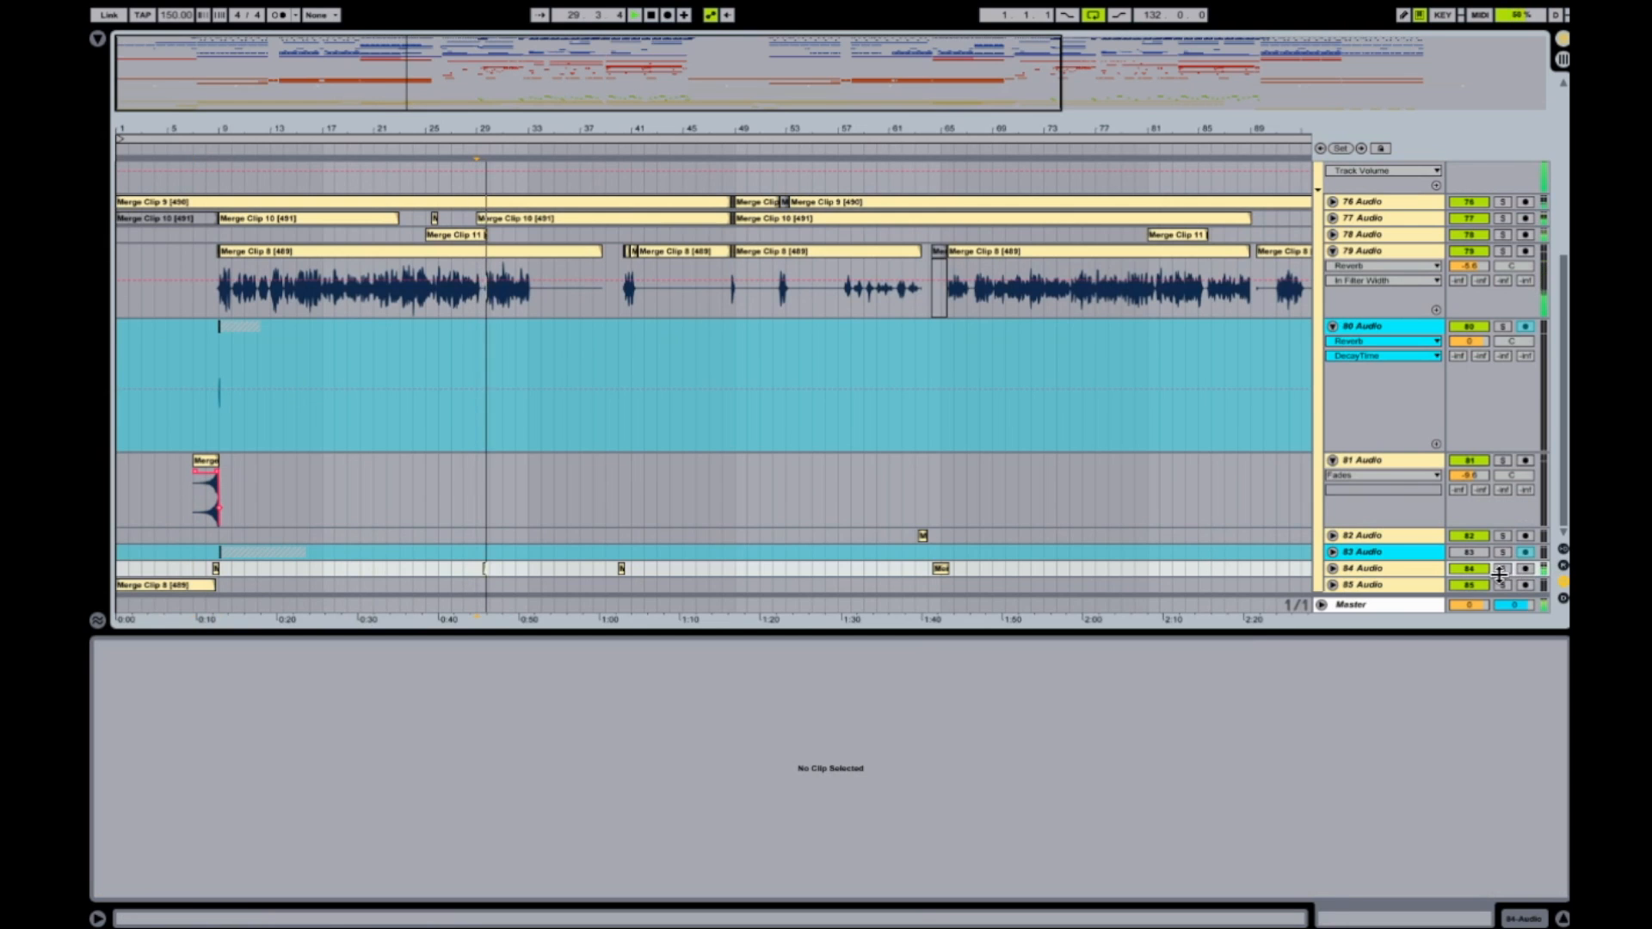
key("space")
left_click(605, 568)
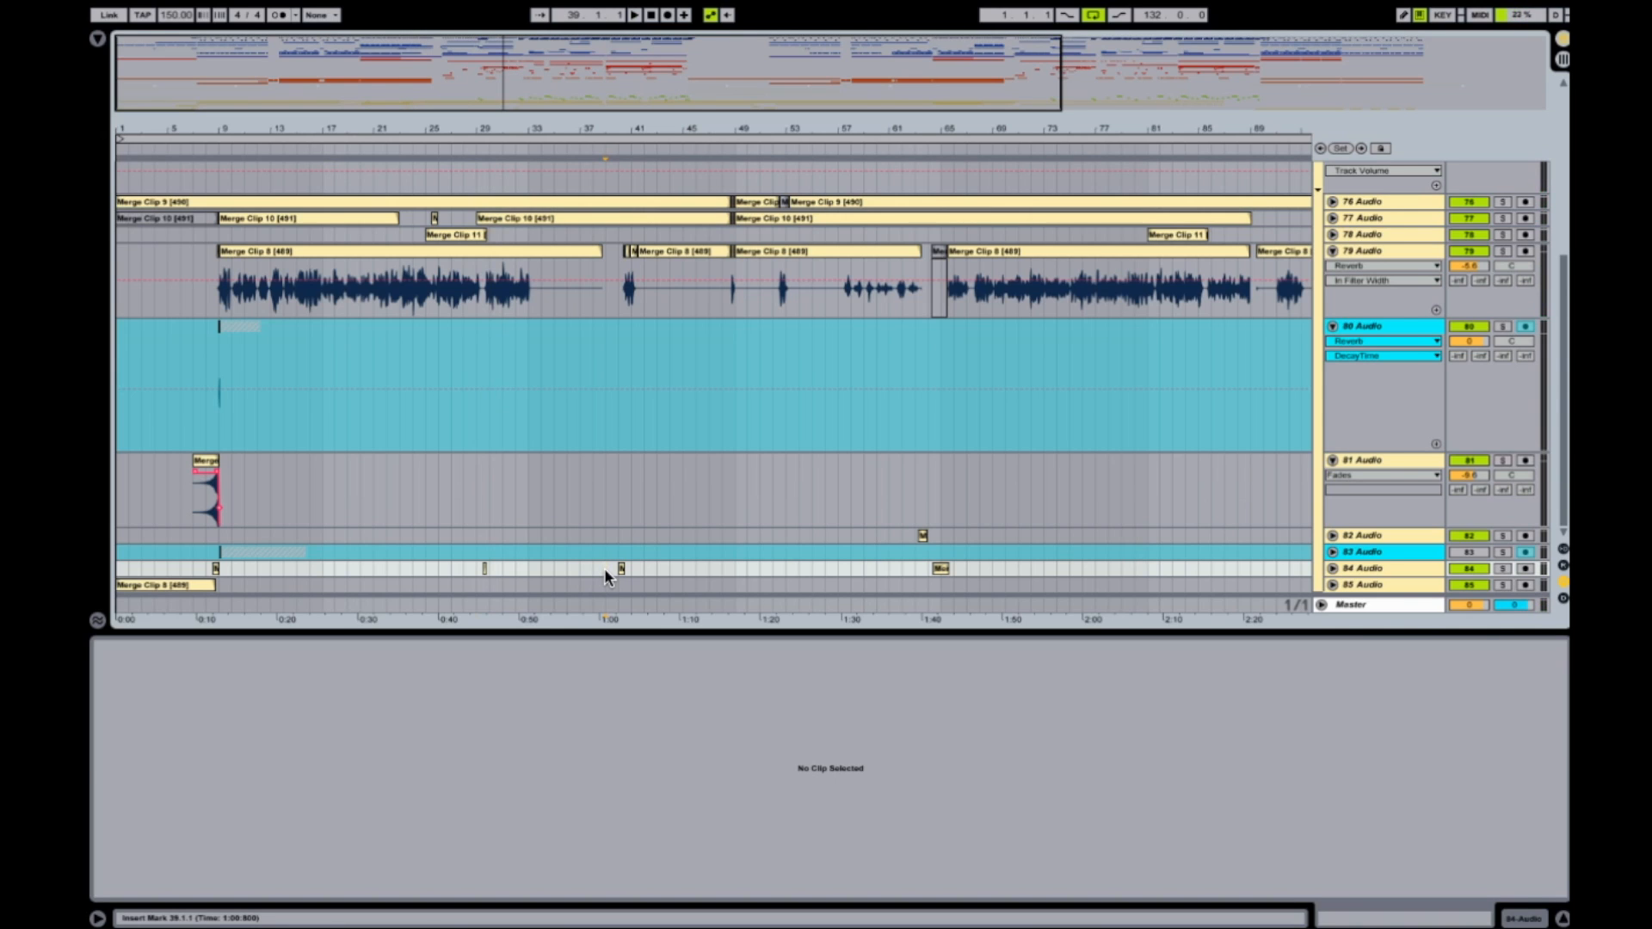
Return the insert marker to the swell's start at bar 7, unsolo the Rico Vocals group and play the full mix.
left_click(200, 508)
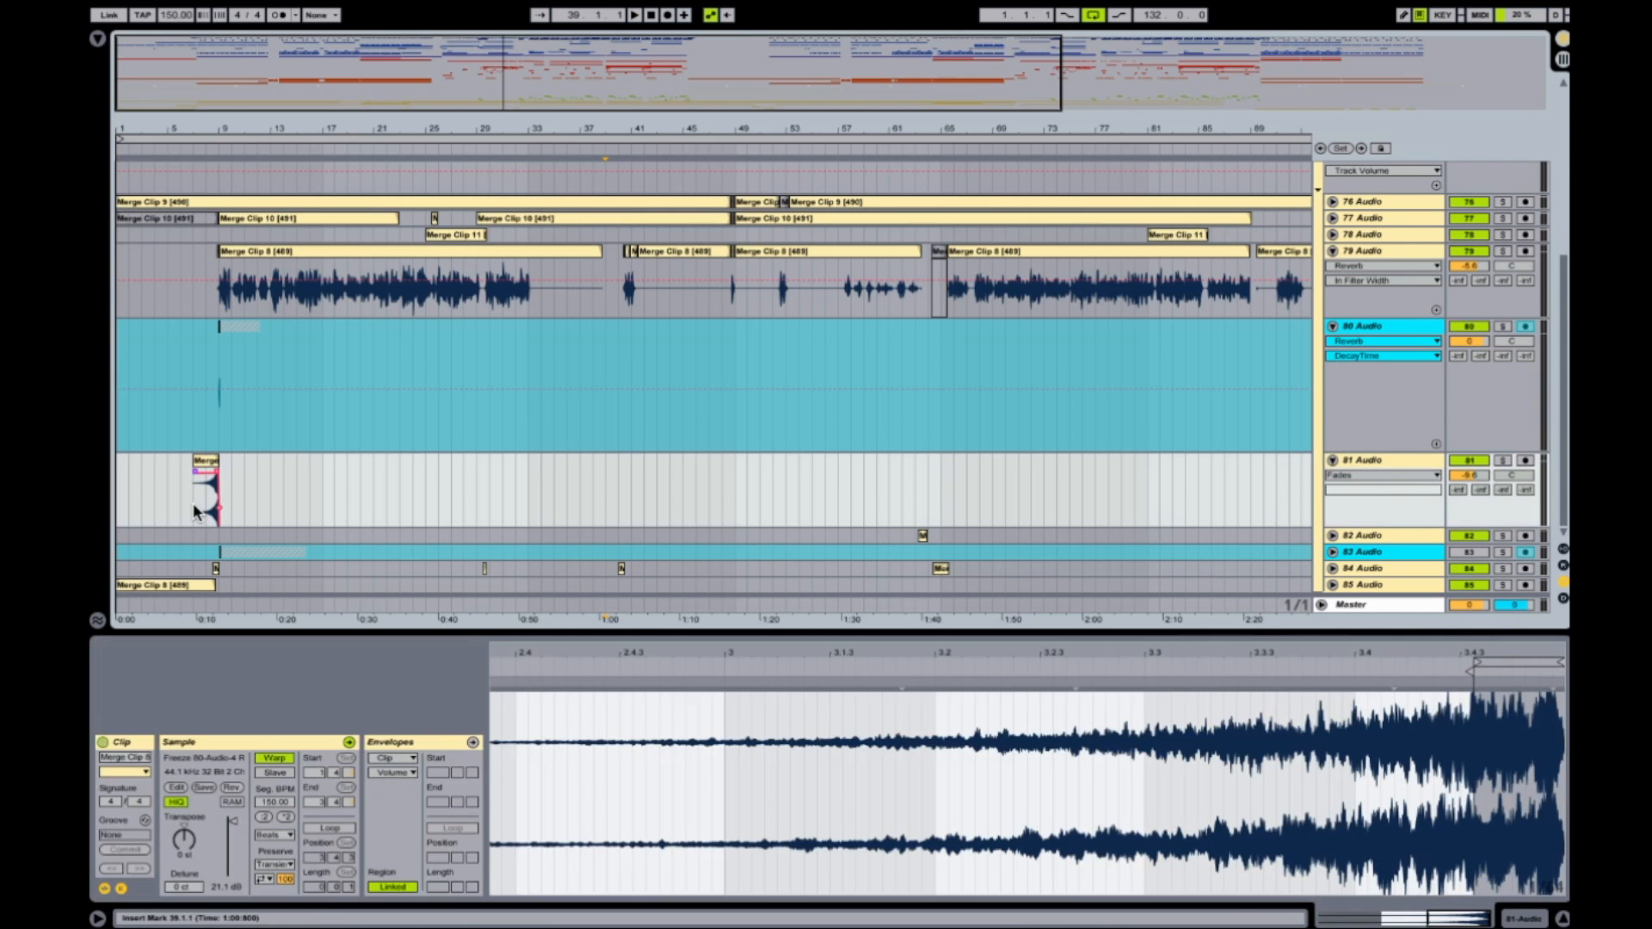
left_click(196, 495)
mouse_move(195, 472)
left_mouse_down()
mouse_move(215, 473)
mouse_move(185, 462)
left_mouse_up()
scroll(1377, 310, "up", 5)
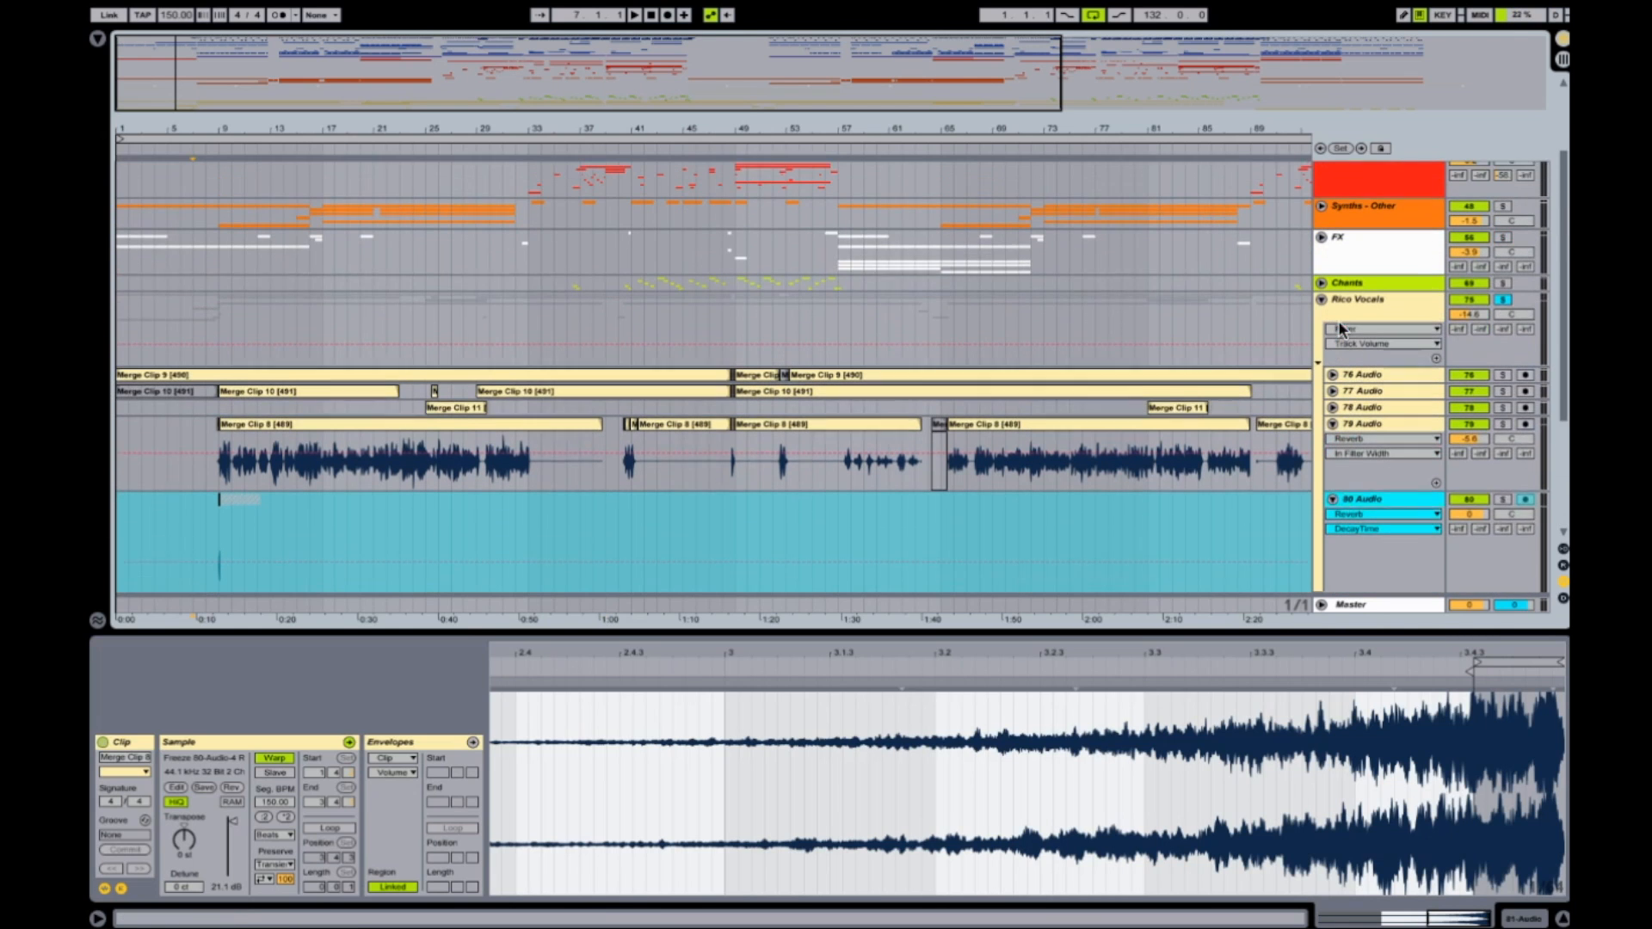
left_click(1503, 318)
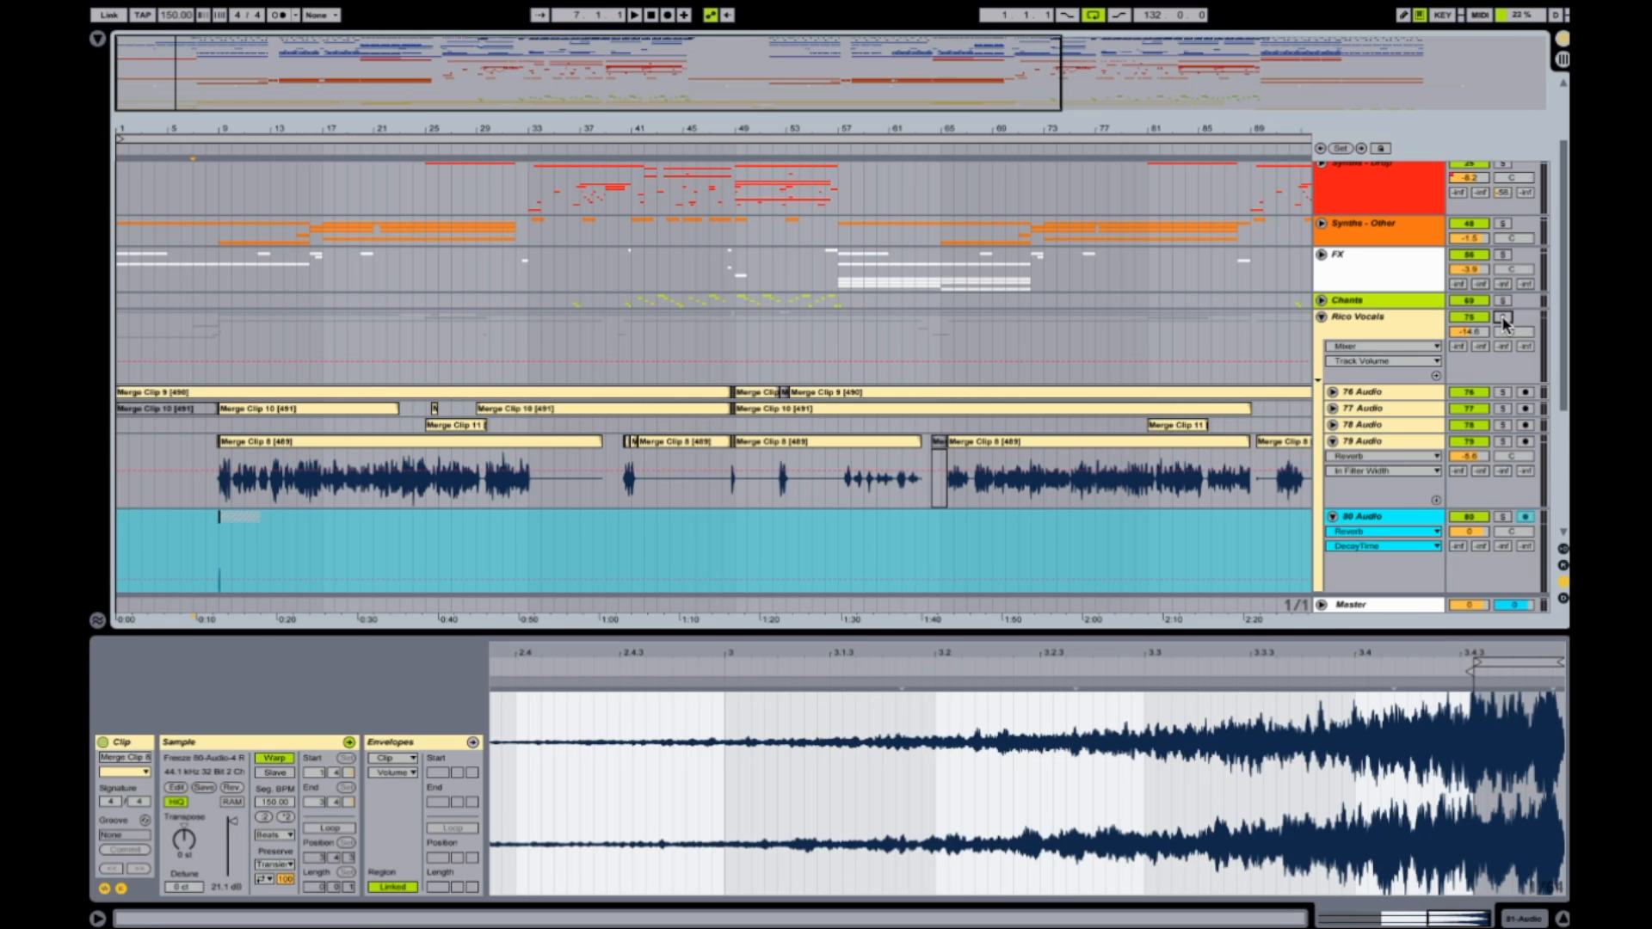
key("space")
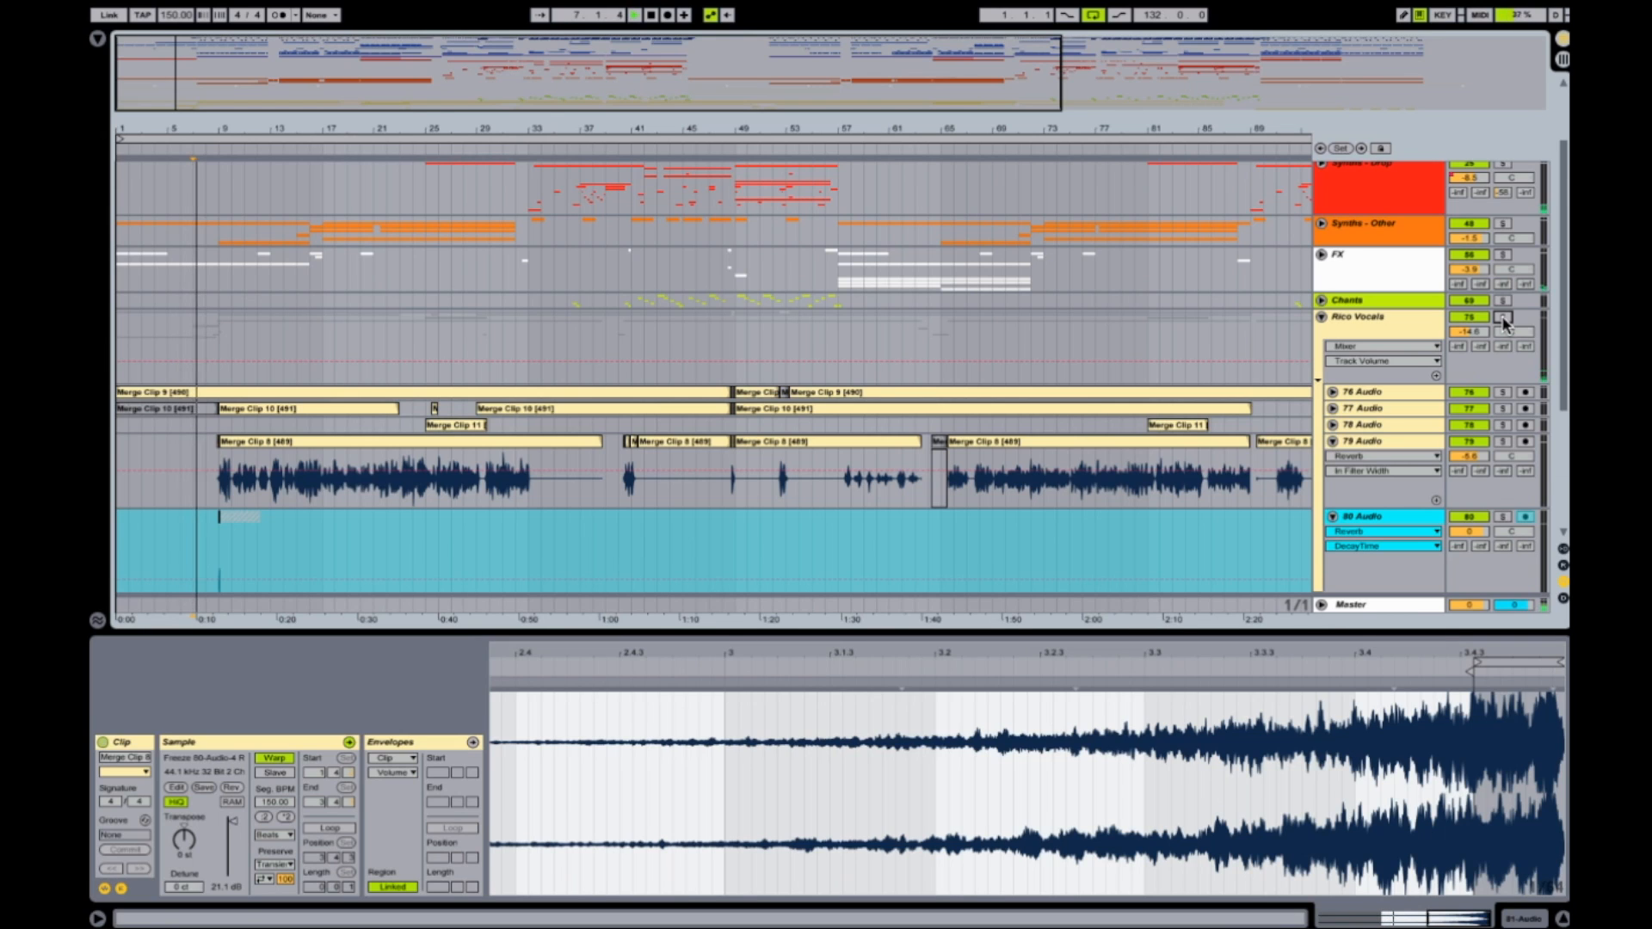